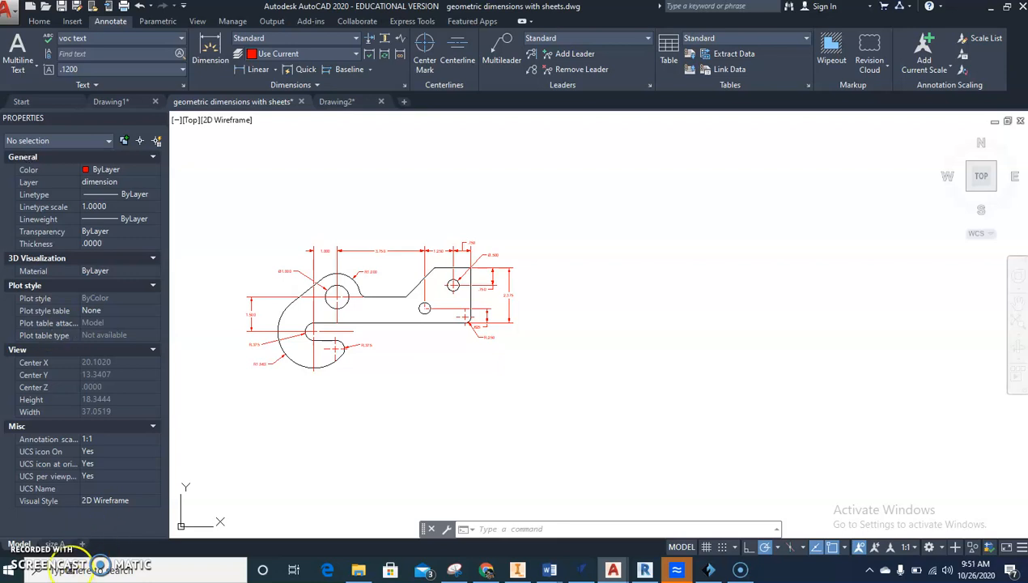
Step: Zoom out inside the size A layout's viewport so the whole dimensioned part fits, and return to paper space
{"action": "left_click", "coordinate": [54, 544]}
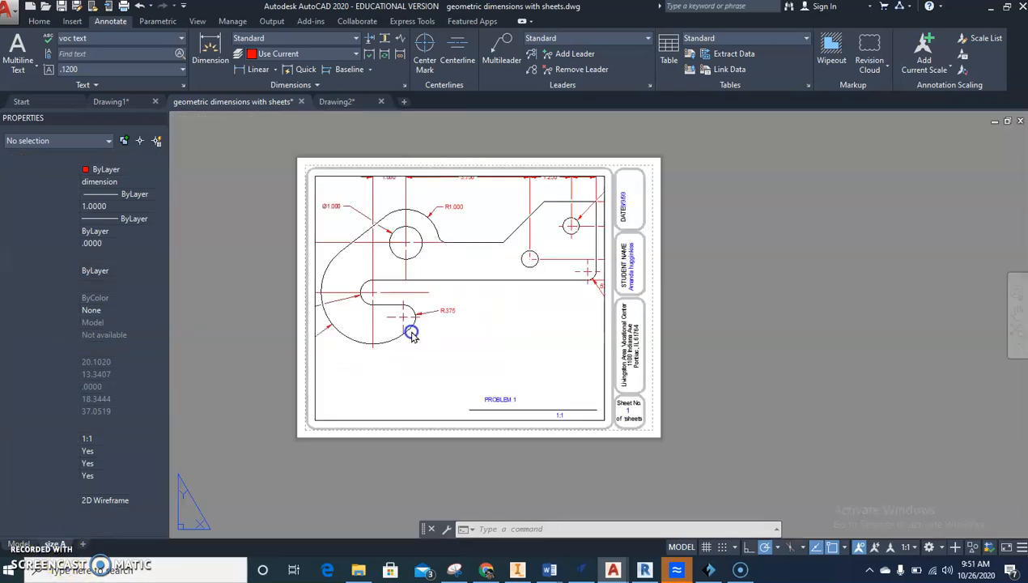
{"action": "double_click", "coordinate": [449, 339]}
{"action": "scroll", "coordinate": [449, 339], "scroll_direction": "down", "scroll_amount": 3}
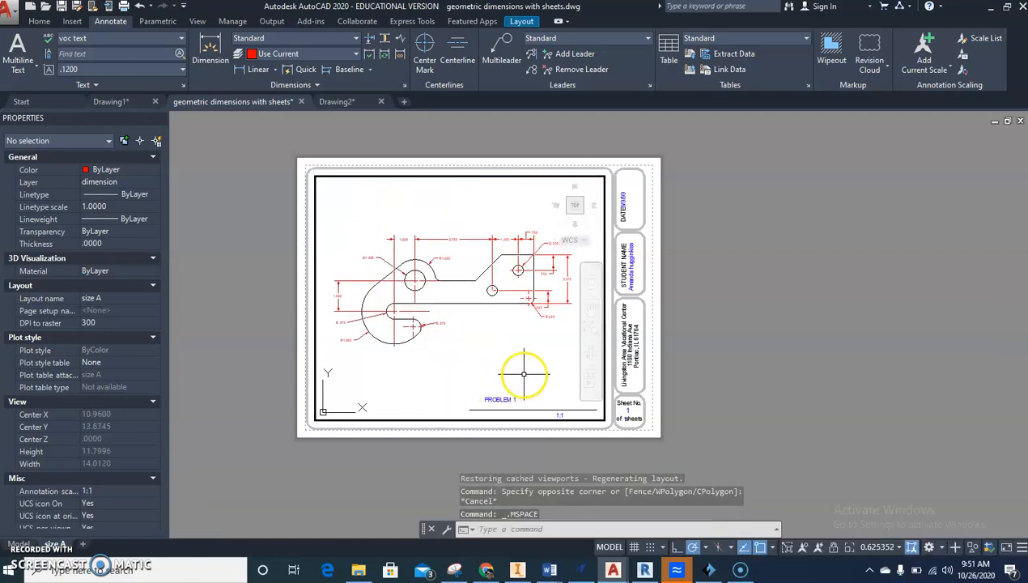
{"action": "double_click", "coordinate": [438, 454]}
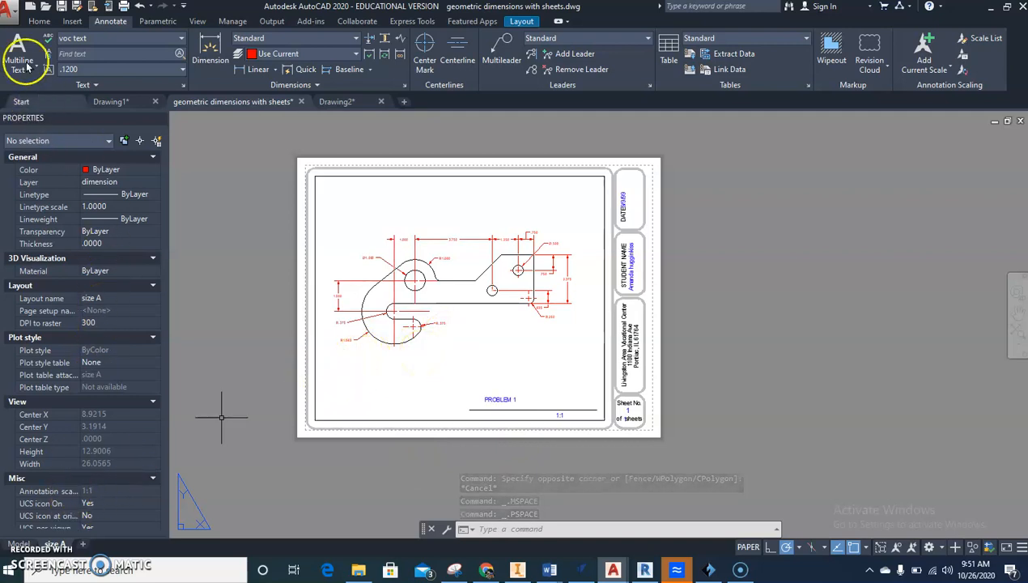
Step: Create a new drawing from the acad template
{"action": "left_click", "coordinate": [7, 11]}
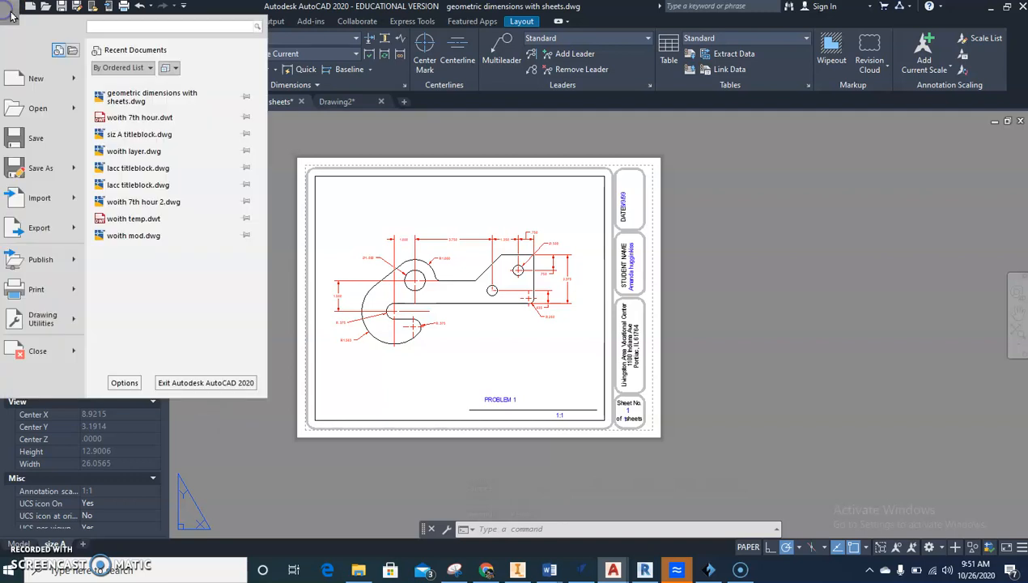
{"action": "left_click", "coordinate": [20, 18]}
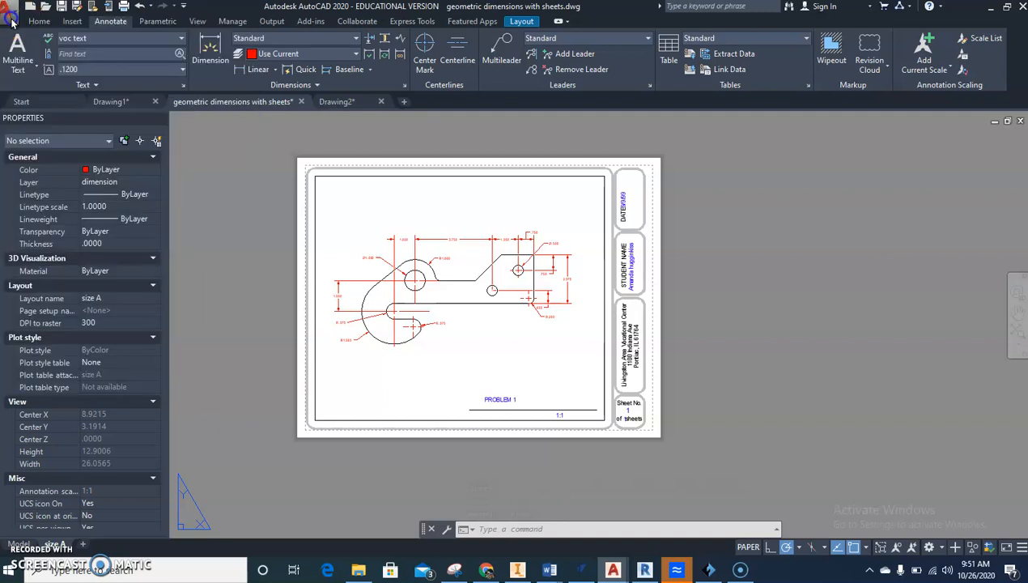
{"action": "left_click", "coordinate": [12, 20]}
{"action": "left_click", "coordinate": [12, 21]}
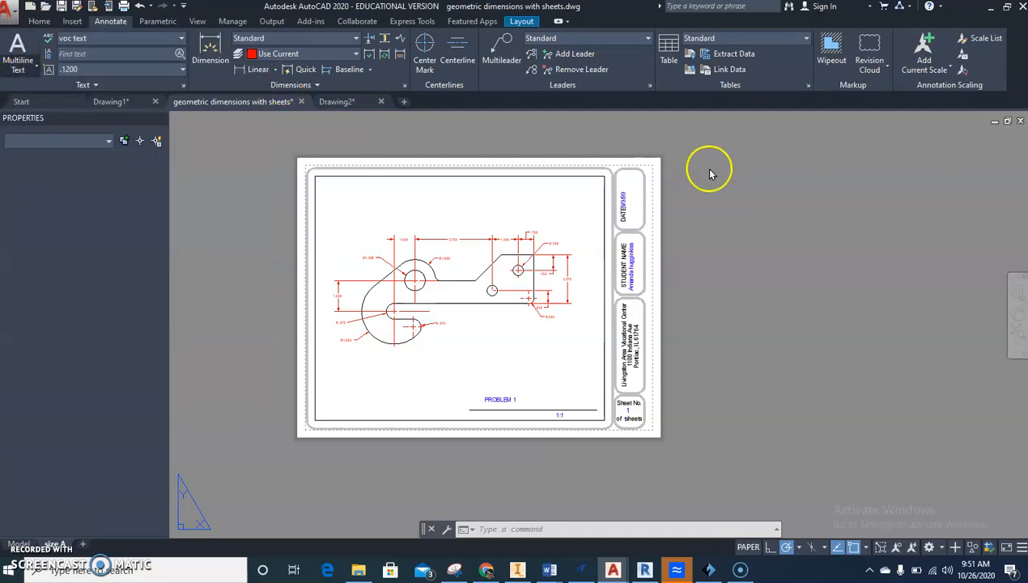
{"action": "key", "text": "ctrl+n"}
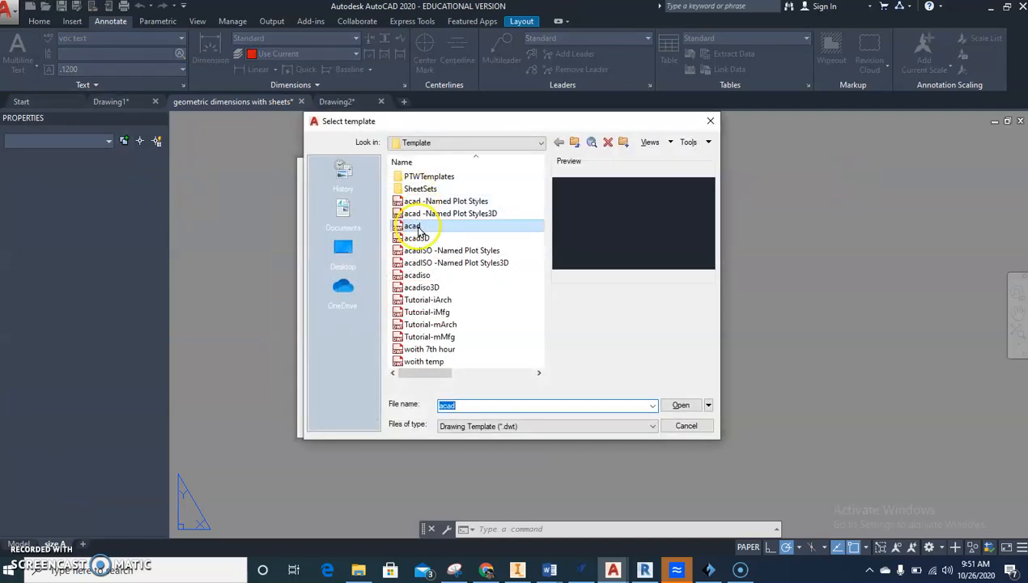
{"action": "left_click", "coordinate": [672, 405]}
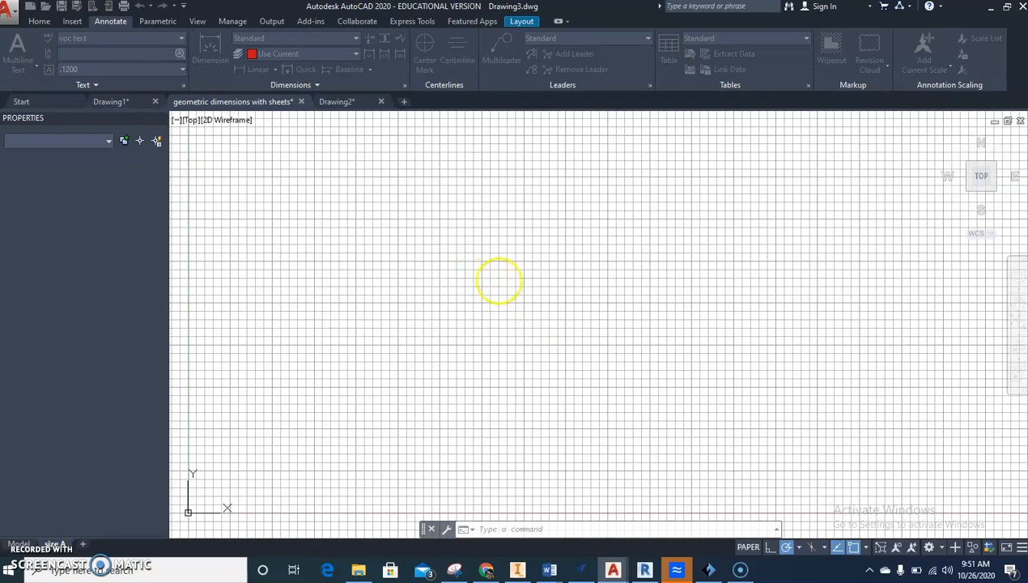
Step: Turn off the grid display in the new drawing's model space
{"action": "left_click", "coordinate": [723, 547]}
{"action": "left_click", "coordinate": [697, 549]}
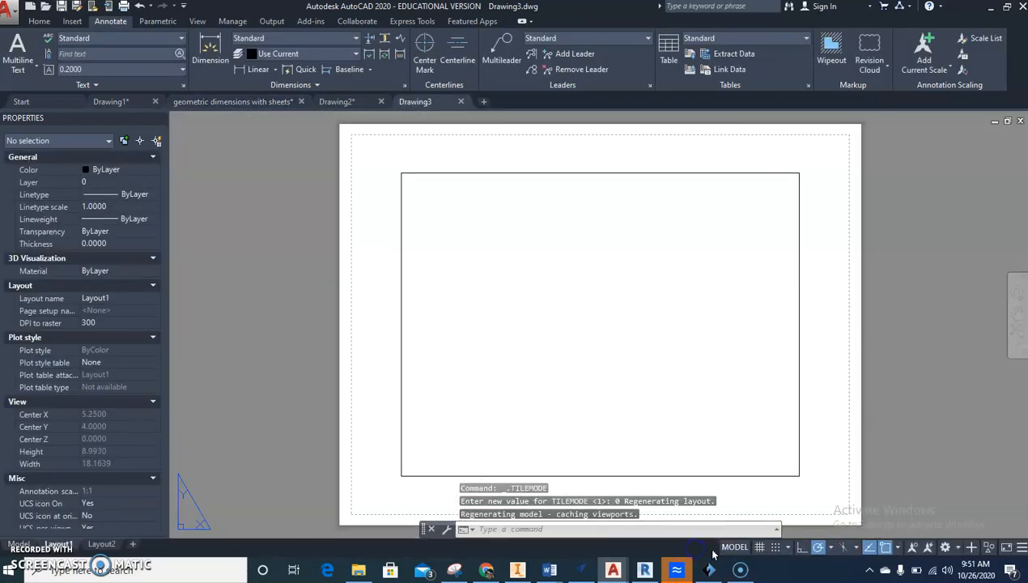
{"action": "left_click", "coordinate": [18, 544]}
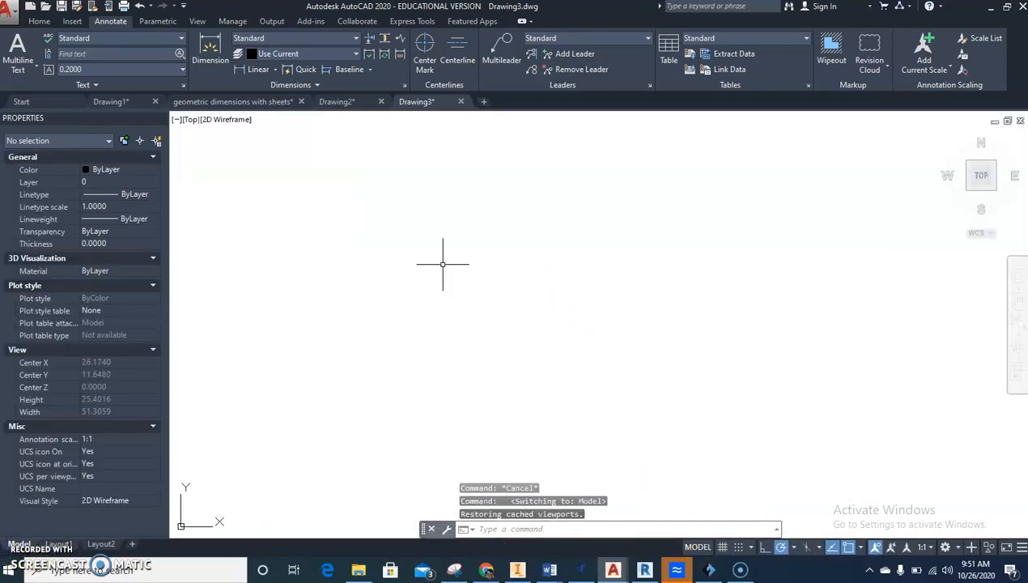
Step: Open the Layer Properties Manager and move it over the empty drawing area
{"action": "left_click", "coordinate": [39, 20]}
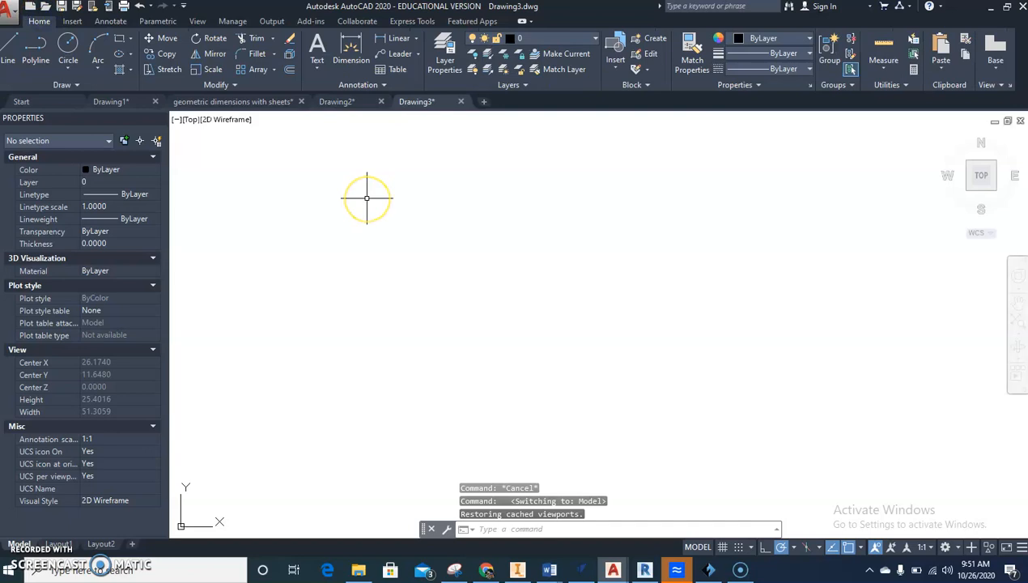
{"action": "left_click", "coordinate": [441, 42]}
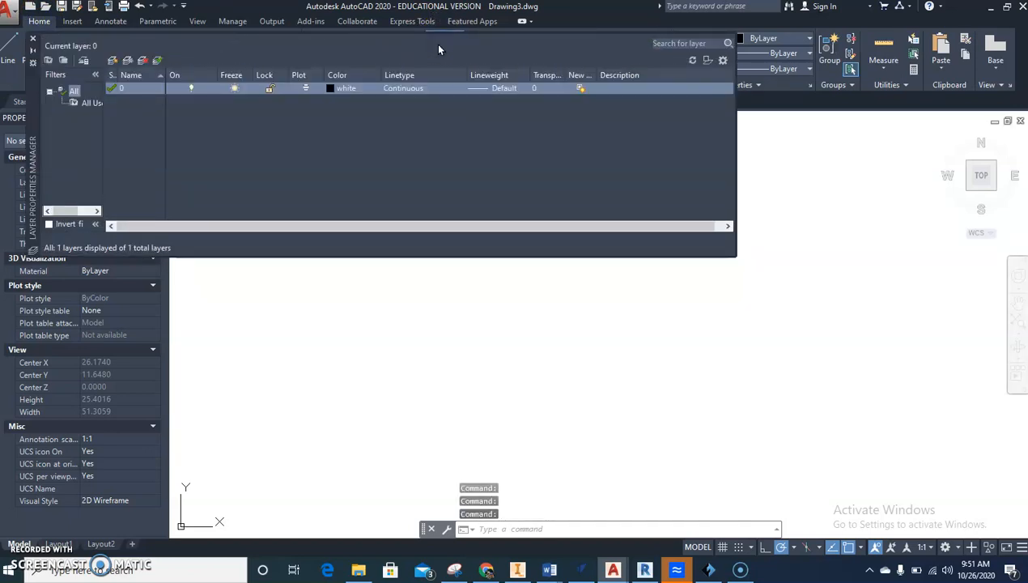
{"action": "left_click", "coordinate": [34, 136]}
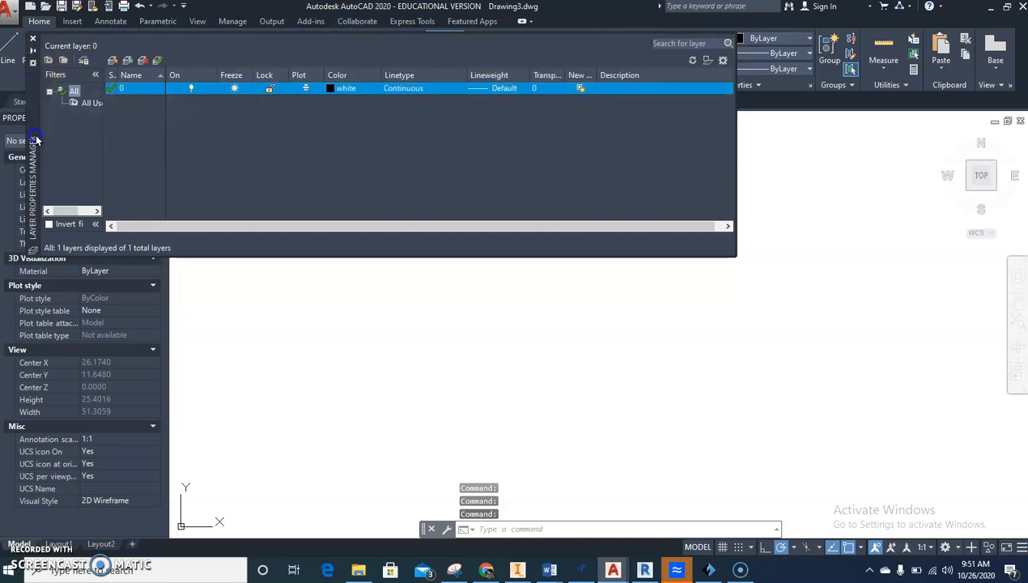
{"action": "double_click", "coordinate": [35, 138]}
{"action": "mouse_move", "coordinate": [48, 119]}
{"action": "left_mouse_down"}
{"action": "mouse_move", "coordinate": [402, 245]}
{"action": "mouse_move", "coordinate": [413, 235]}
{"action": "left_mouse_up"}
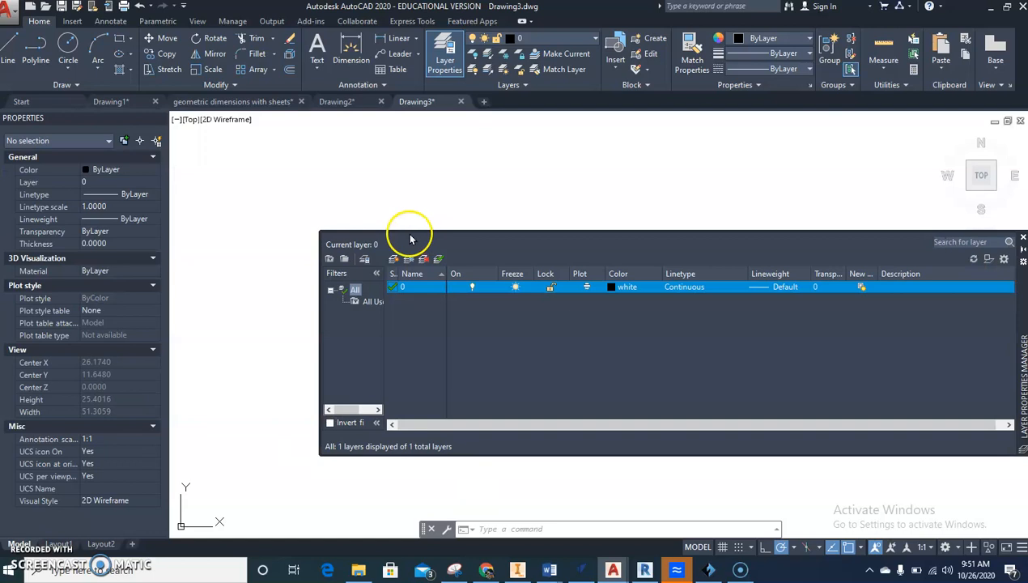
{"action": "left_click", "coordinate": [333, 241]}
{"action": "left_click", "coordinate": [293, 211]}
Step: Create a layer named dim and set its color to red
{"action": "left_click", "coordinate": [393, 261]}
{"action": "left_click", "coordinate": [394, 259]}
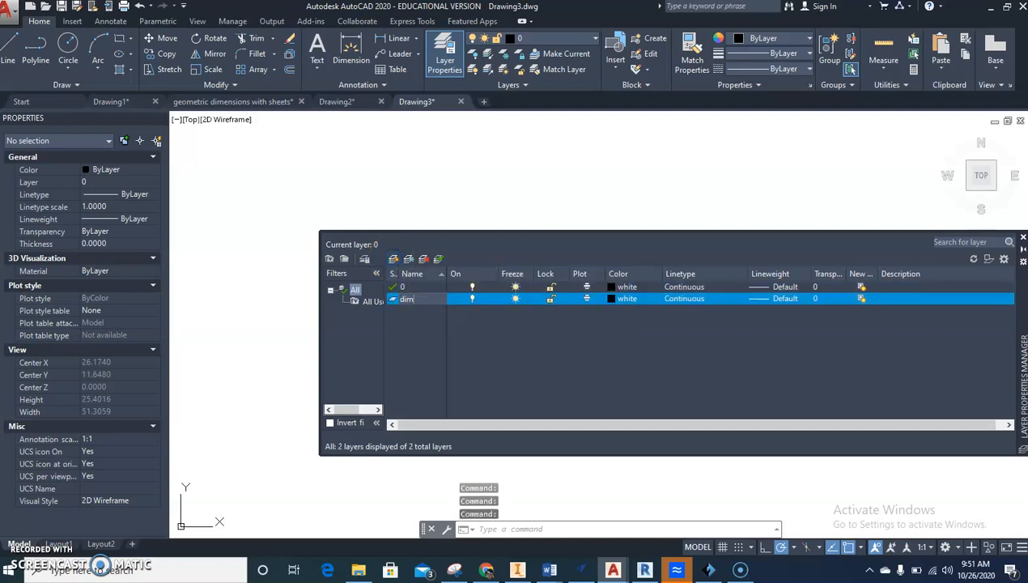
{"action": "type", "text": "dim"}
{"action": "key", "text": "Return"}
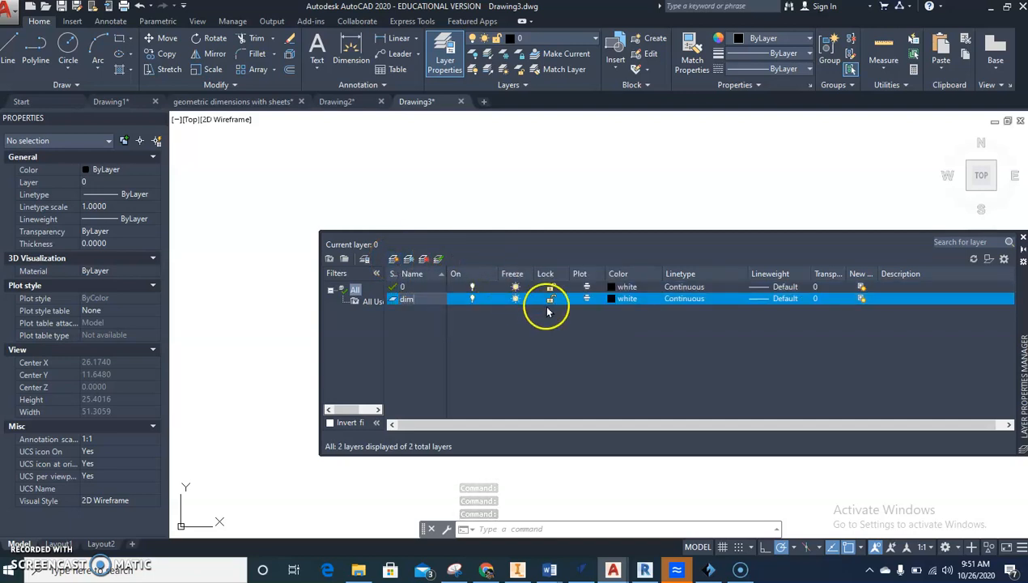
{"action": "left_click", "coordinate": [619, 299]}
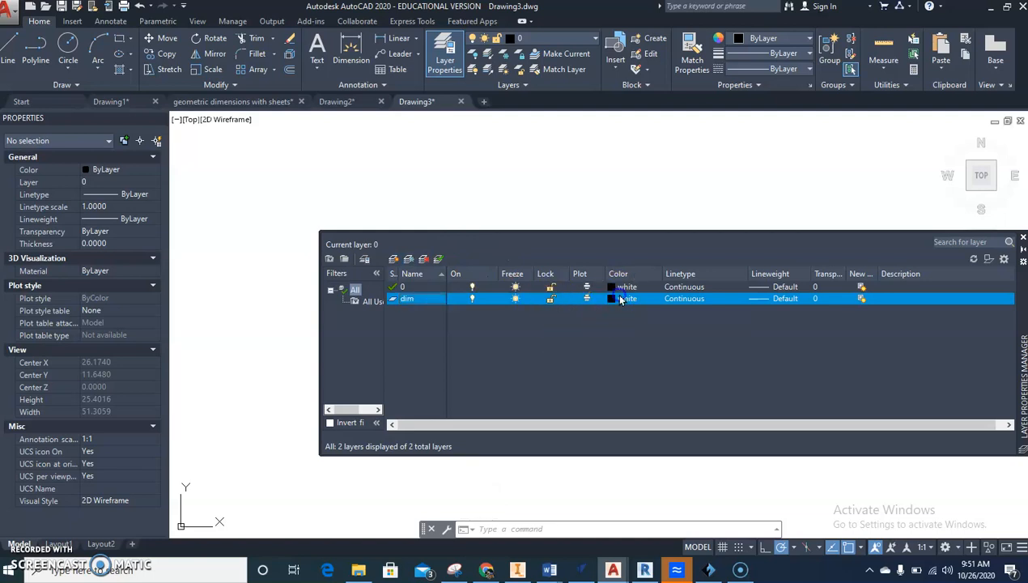
{"action": "left_click", "coordinate": [619, 299]}
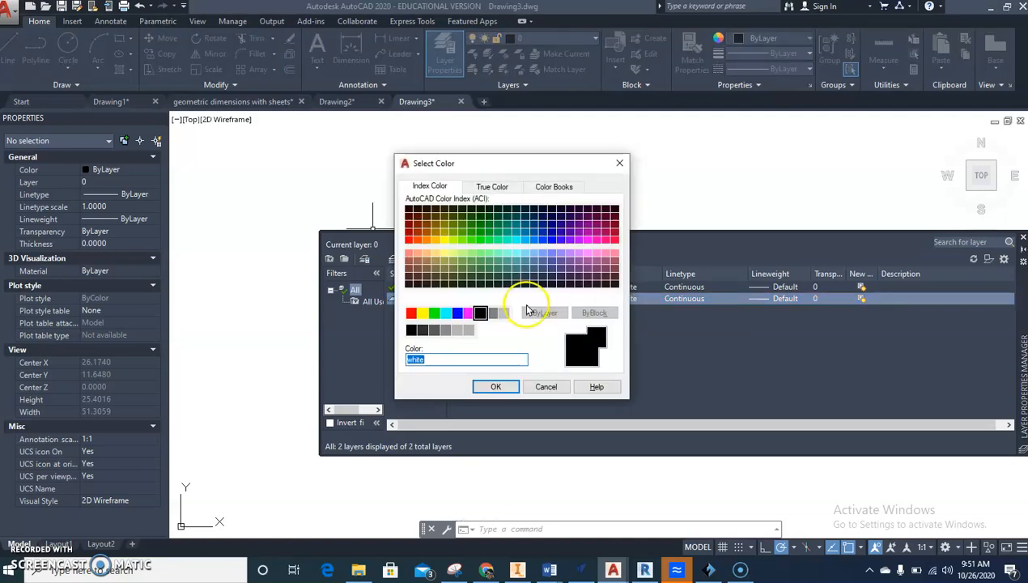
{"action": "left_click", "coordinate": [411, 312]}
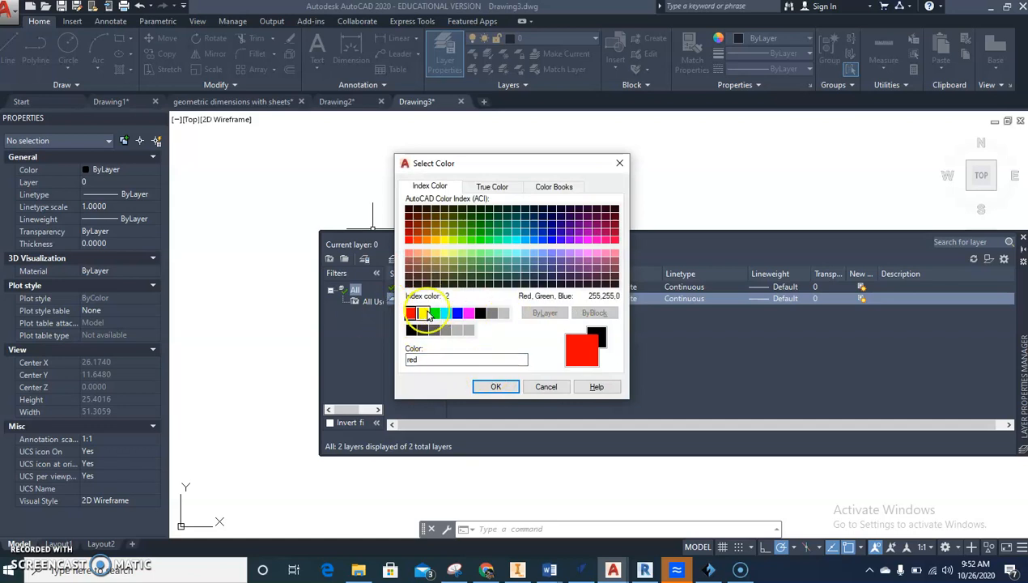
{"action": "left_click", "coordinate": [494, 386]}
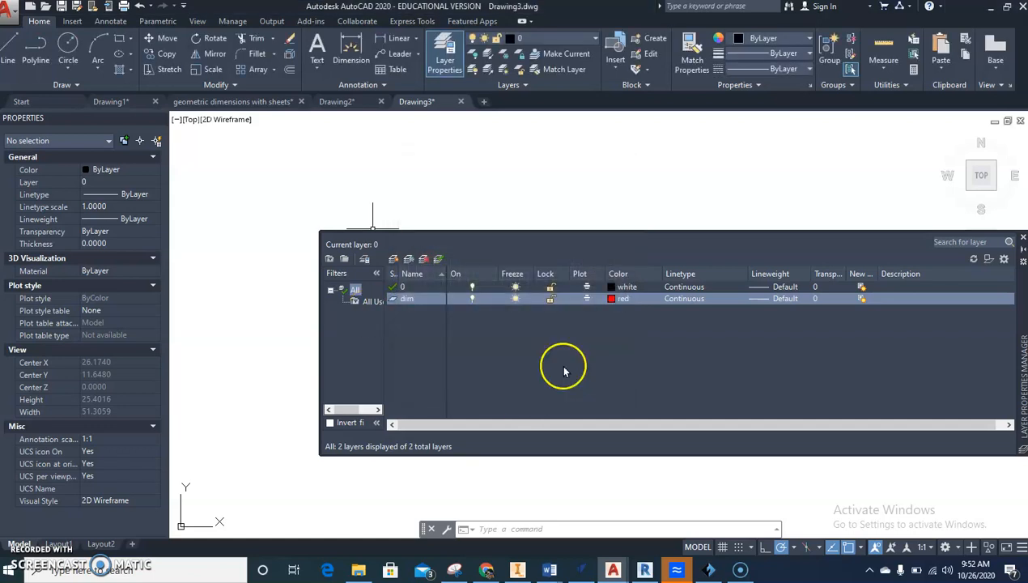
Step: Create a layer named center, load the CENTER linetype from acad.lin and assign it to this layer
{"action": "left_click", "coordinate": [393, 259]}
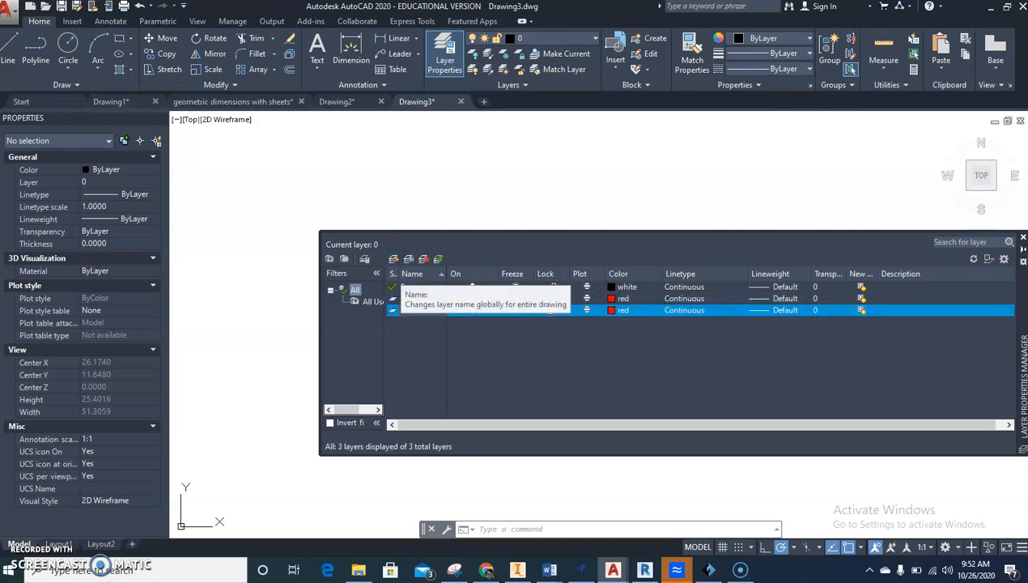
{"action": "left_click", "coordinate": [581, 360]}
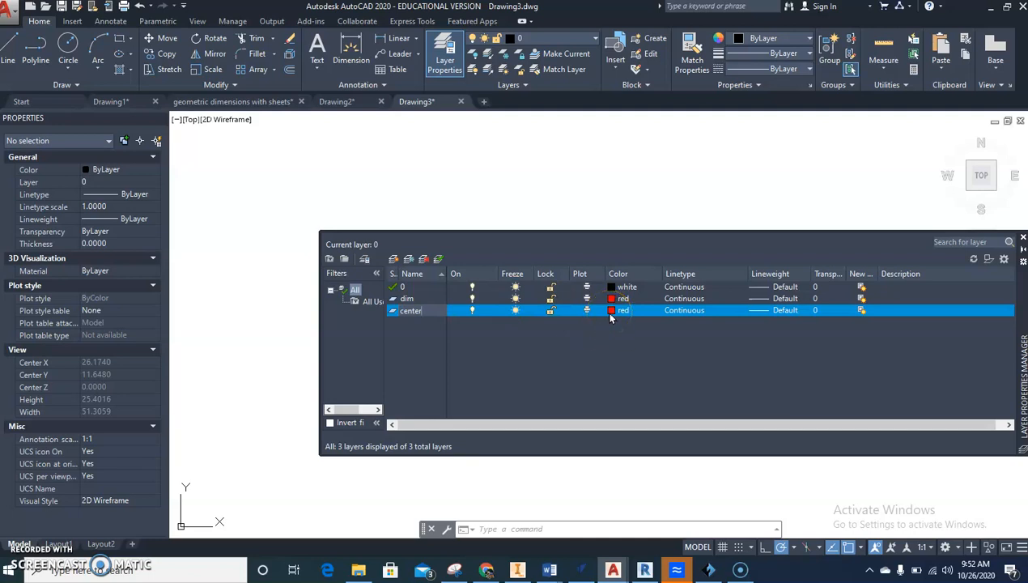
{"action": "left_click", "coordinate": [677, 312]}
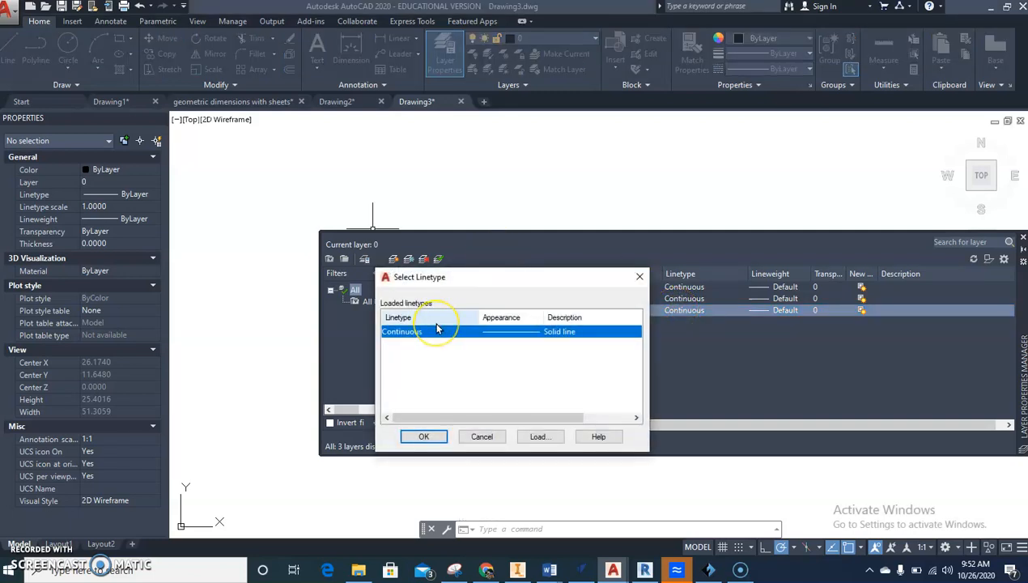
{"action": "left_click", "coordinate": [540, 436]}
{"action": "scroll", "coordinate": [802, 369], "scroll_direction": "down", "scroll_amount": 7}
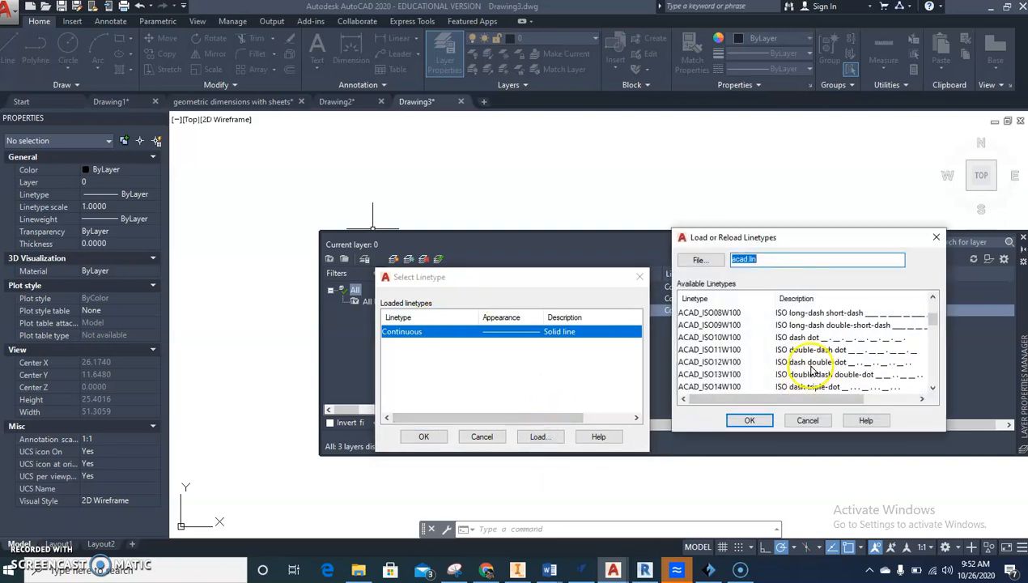
{"action": "scroll", "coordinate": [801, 369], "scroll_direction": "up", "scroll_amount": 1}
{"action": "left_click", "coordinate": [706, 314]}
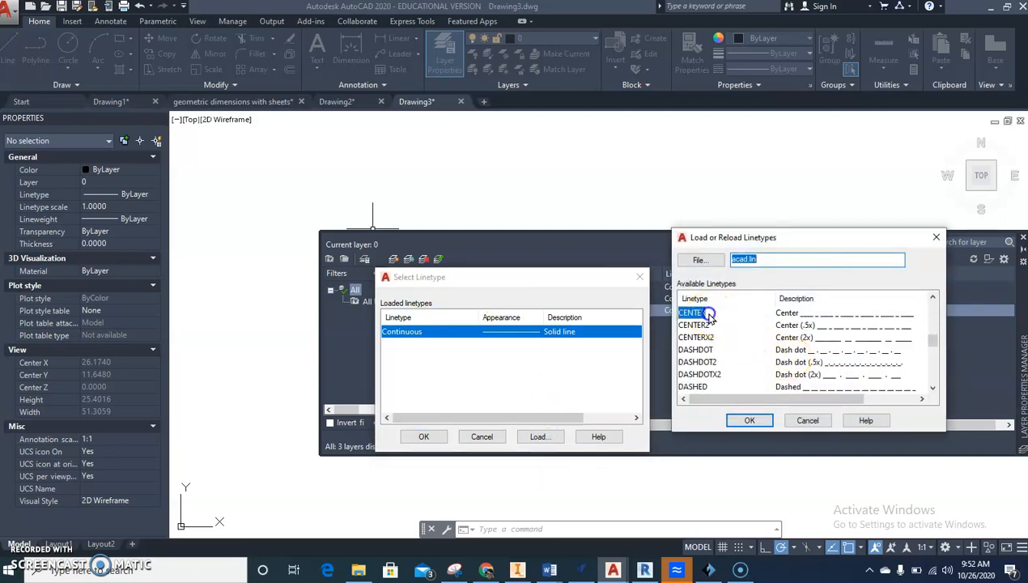
{"action": "scroll", "coordinate": [759, 325], "scroll_direction": "up", "scroll_amount": 1}
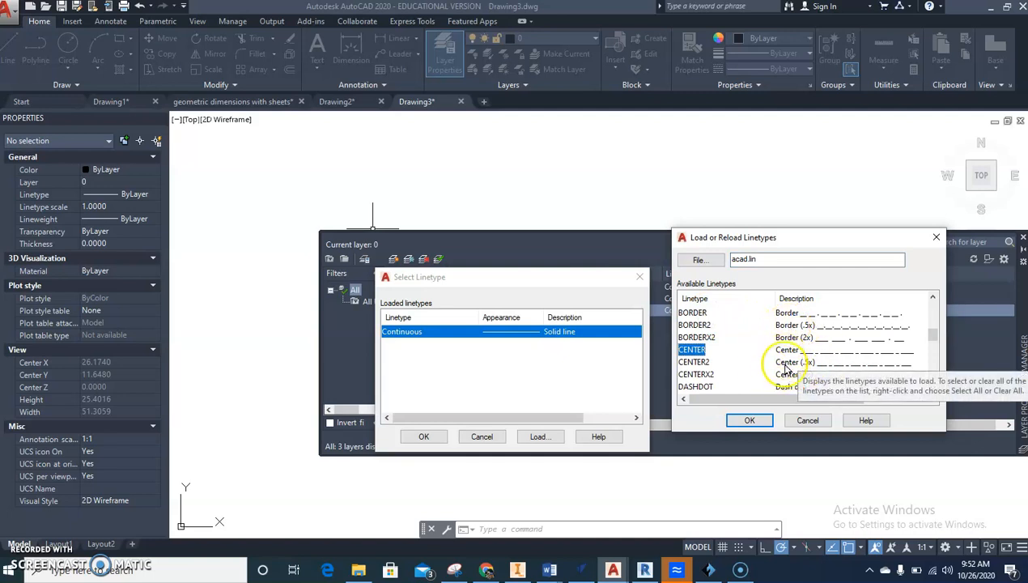
{"action": "left_click", "coordinate": [749, 422]}
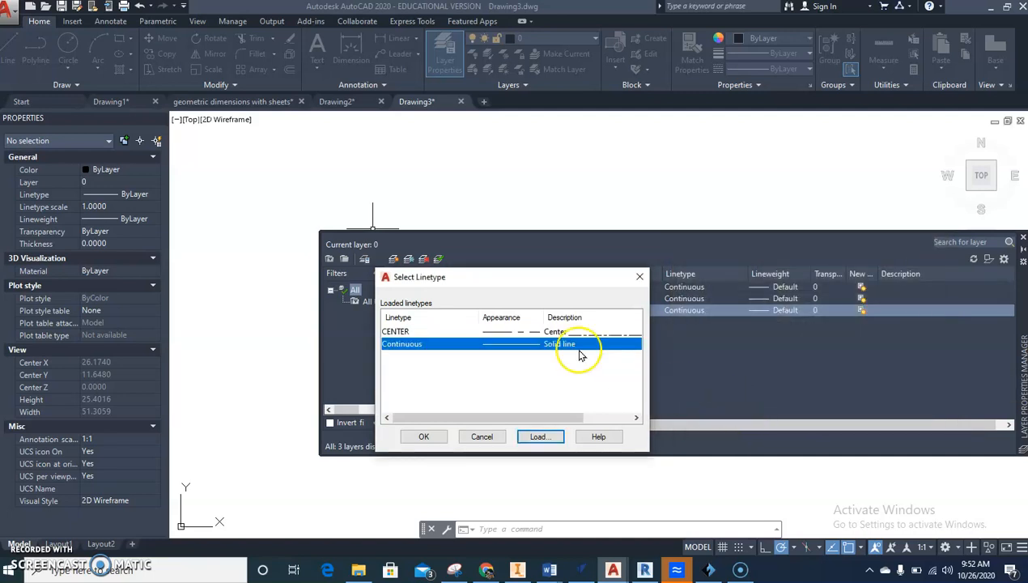
{"action": "left_click", "coordinate": [540, 332]}
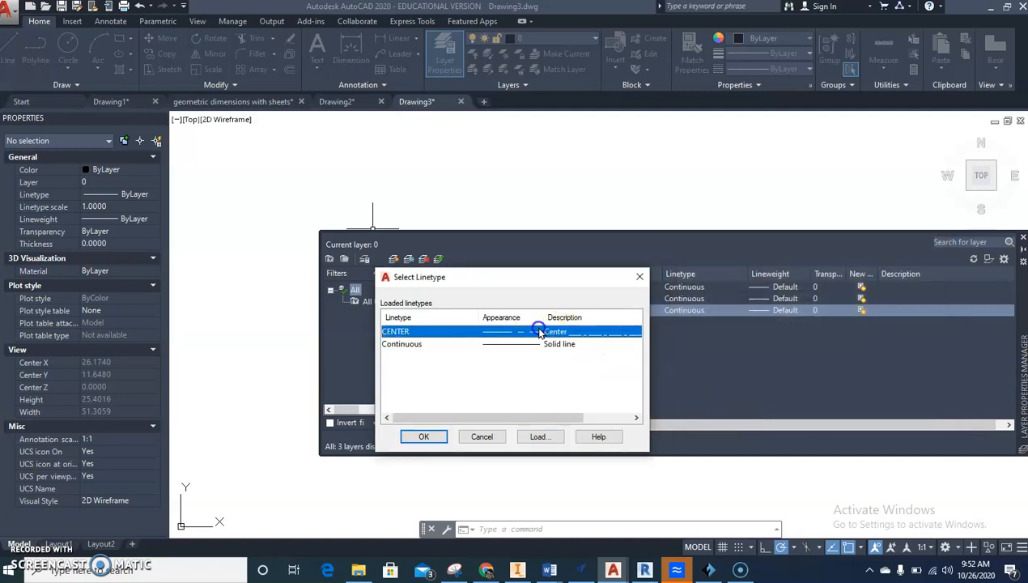
{"action": "left_click", "coordinate": [425, 438]}
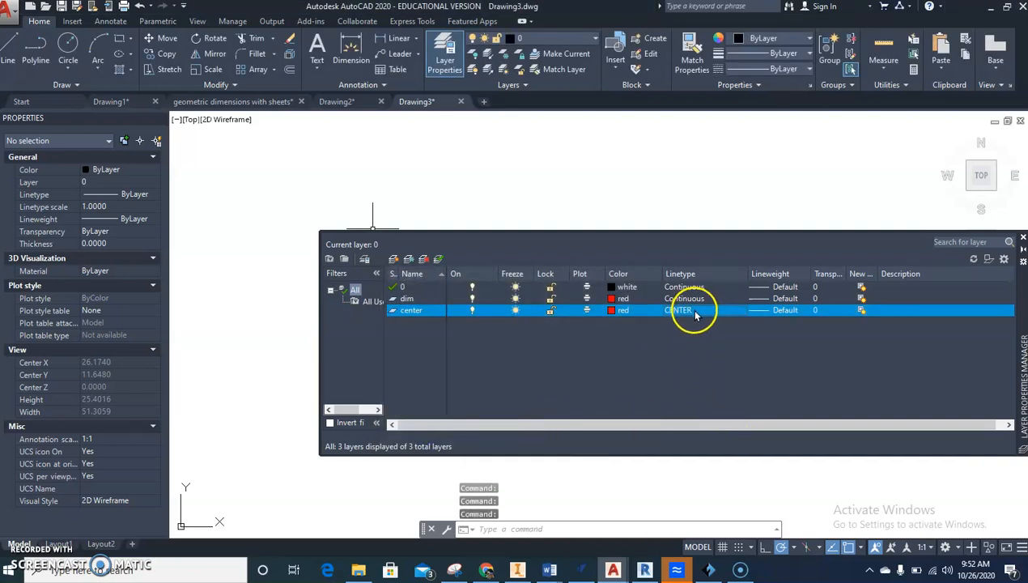
Step: Create a layer named hidden and set its color to blue
{"action": "left_click", "coordinate": [392, 258]}
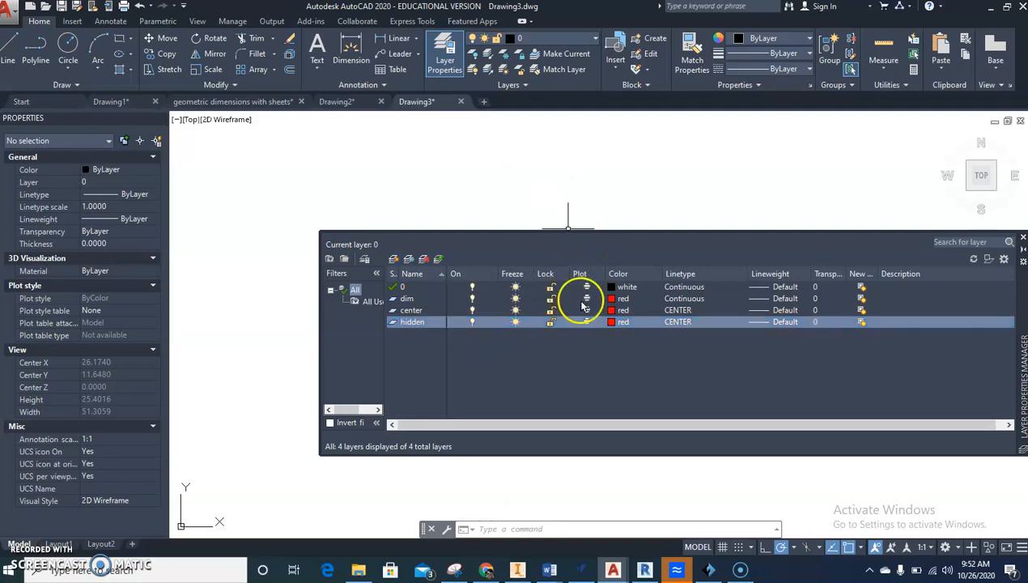
{"action": "left_click", "coordinate": [621, 323]}
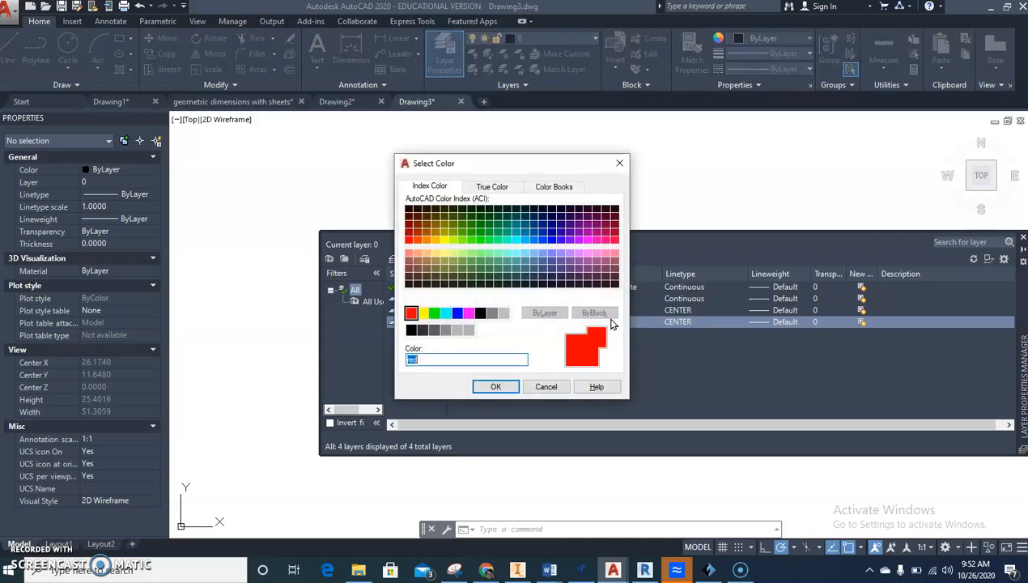
{"action": "left_click", "coordinate": [457, 314]}
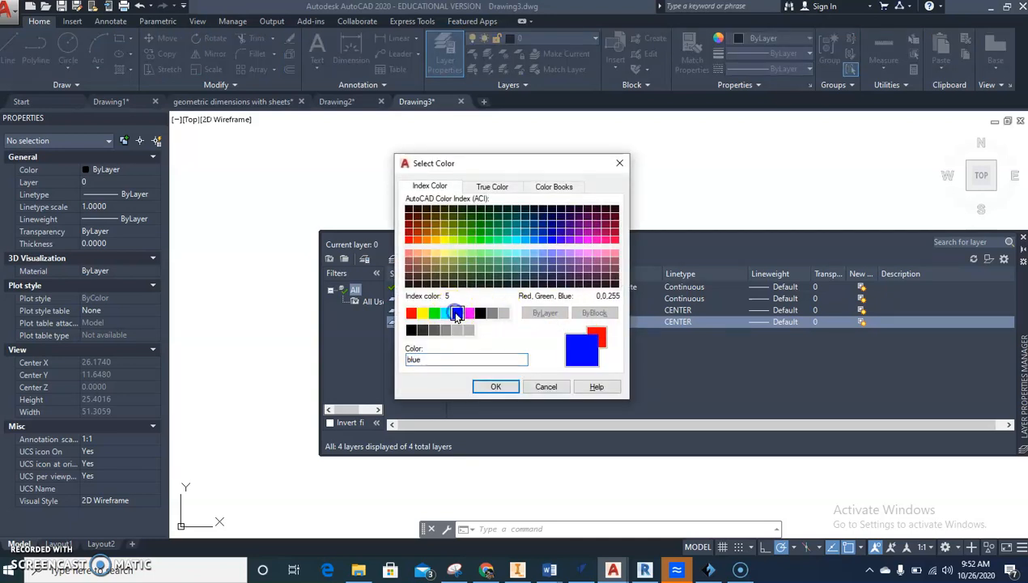
{"action": "left_click", "coordinate": [496, 386]}
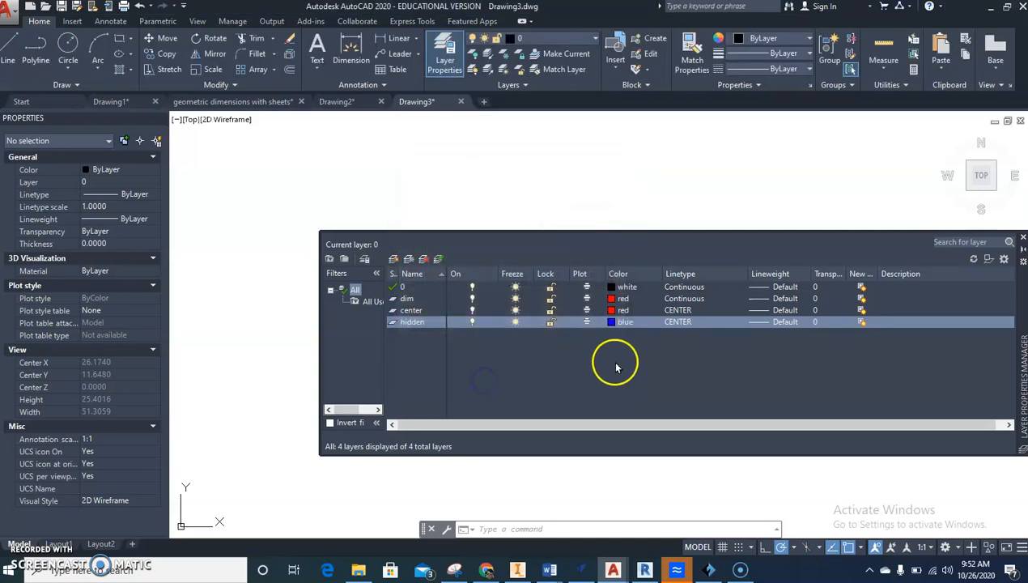
Step: Load the HIDDEN linetype from acad.lin, assign it to the hidden layer, and close the Layer Properties Manager
{"action": "left_click", "coordinate": [679, 323]}
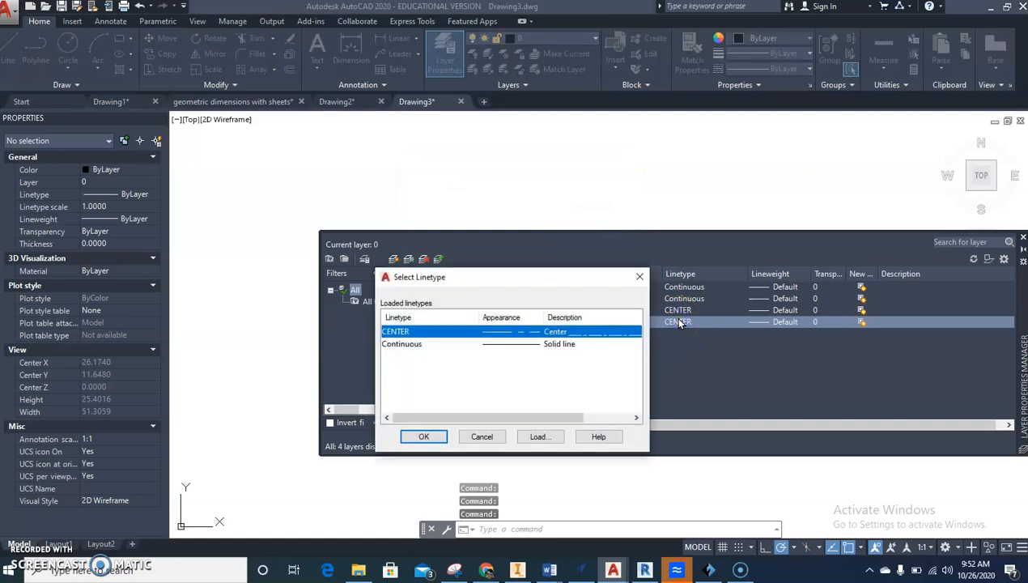
{"action": "left_click", "coordinate": [537, 436]}
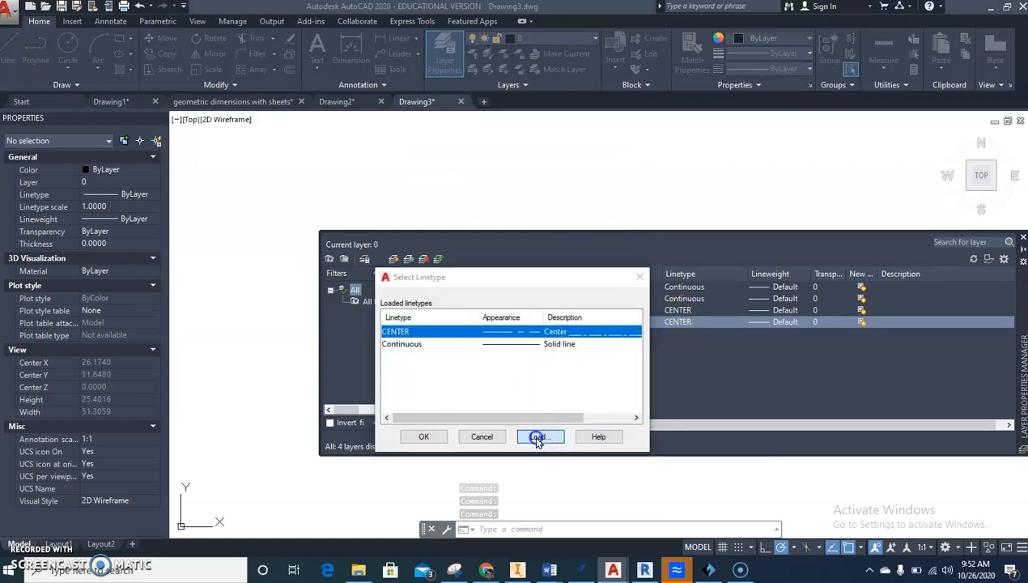
{"action": "scroll", "coordinate": [728, 351], "scroll_direction": "down", "scroll_amount": 7}
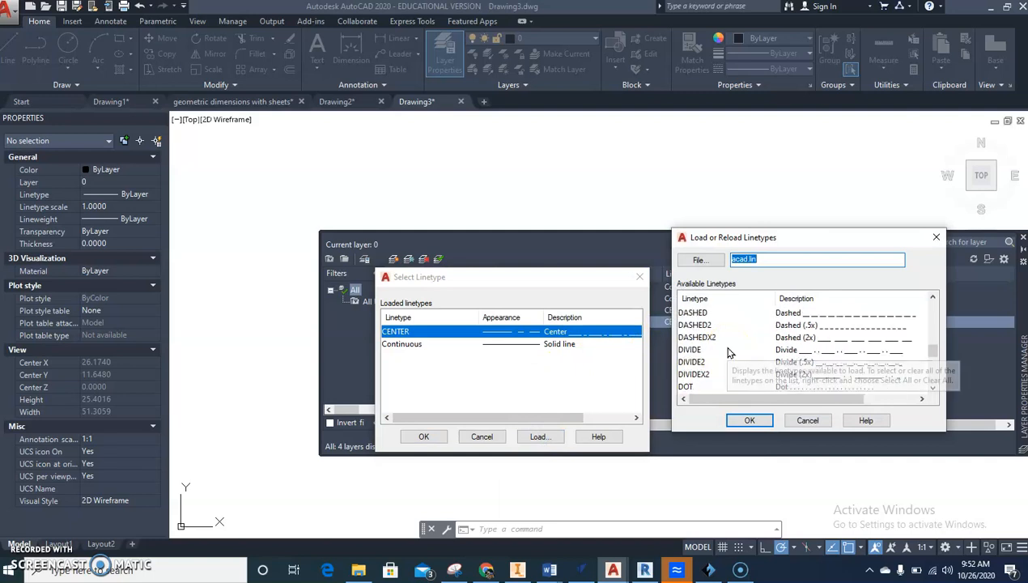
{"action": "left_click", "coordinate": [711, 388]}
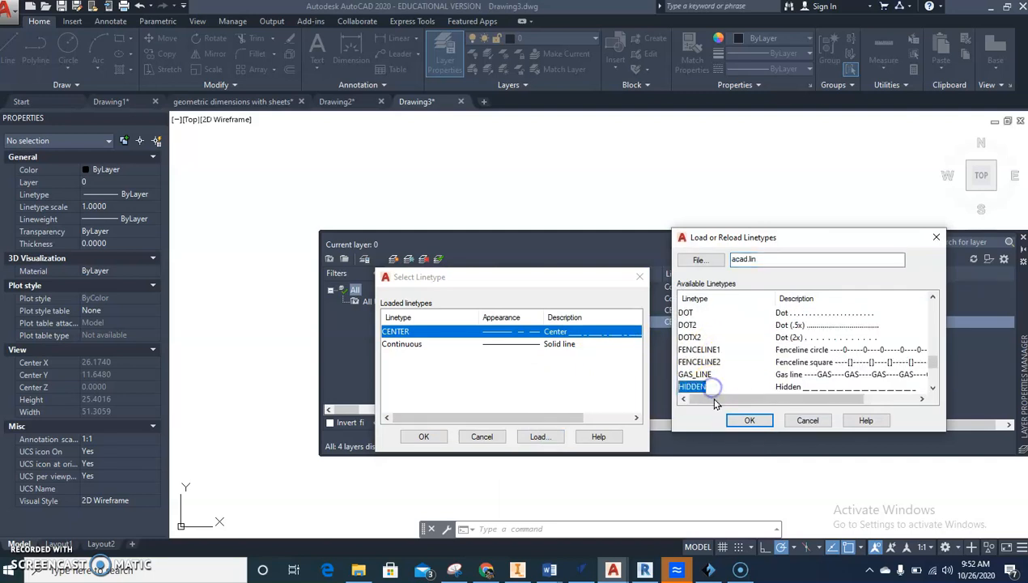
{"action": "left_click", "coordinate": [750, 421]}
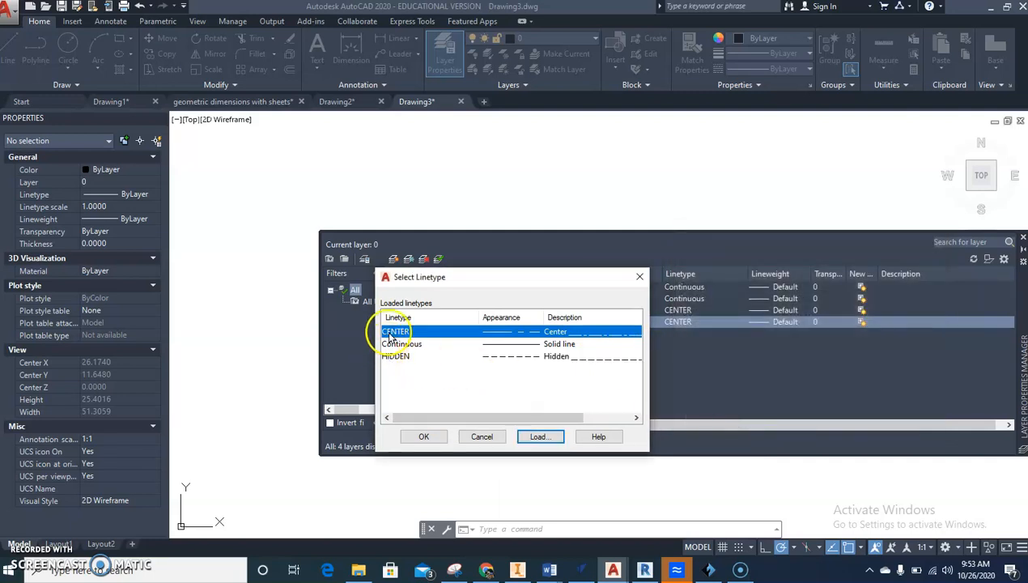
{"action": "left_click", "coordinate": [390, 357]}
{"action": "left_click", "coordinate": [418, 435]}
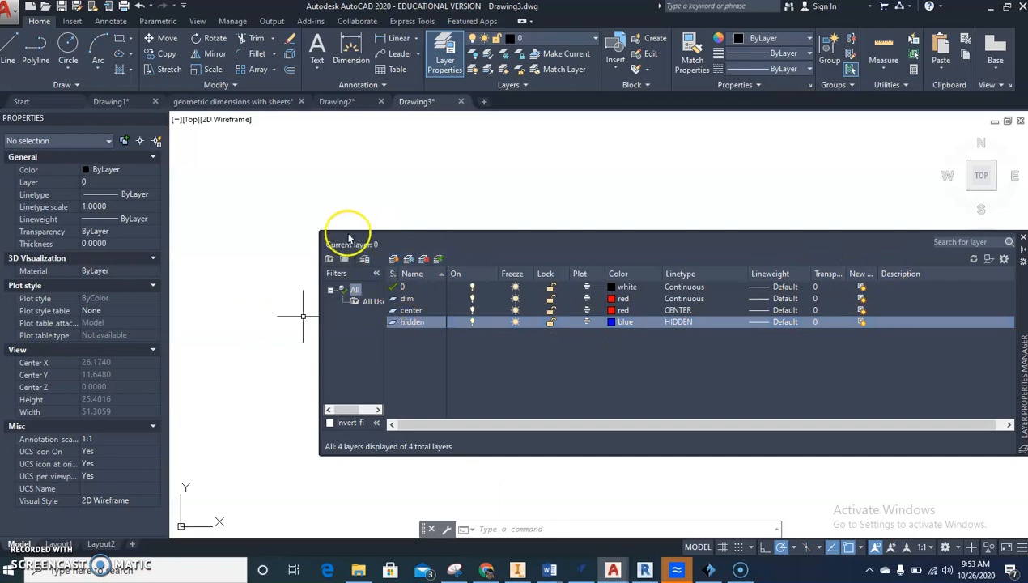
{"action": "left_click", "coordinate": [1022, 239]}
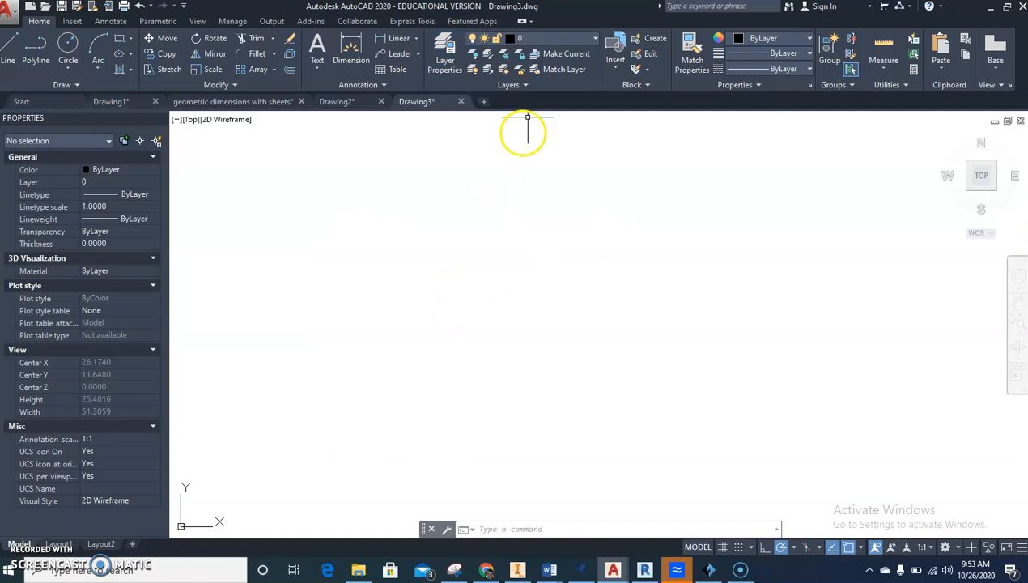
{"action": "left_click", "coordinate": [554, 39]}
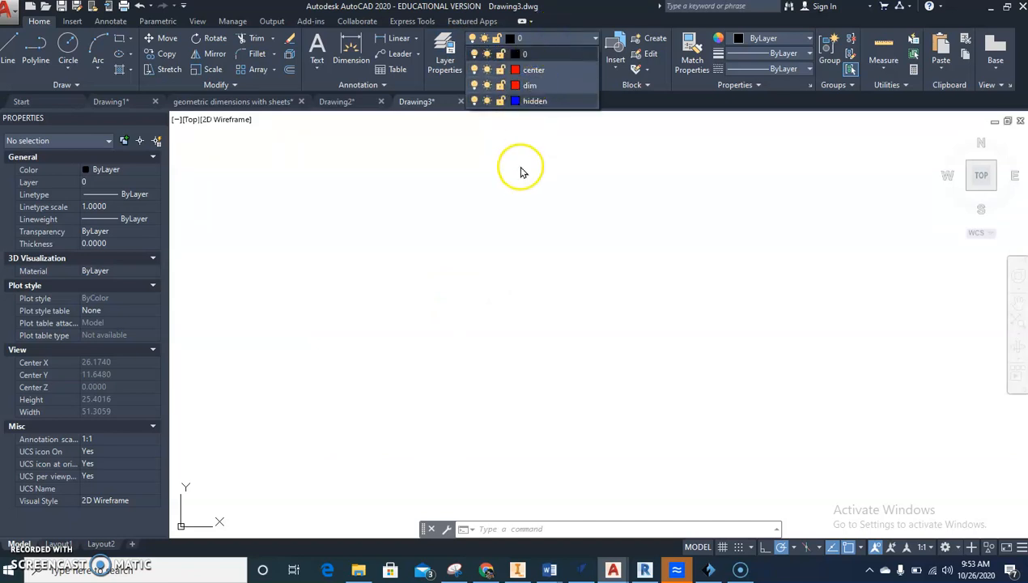
{"action": "left_click", "coordinate": [297, 183]}
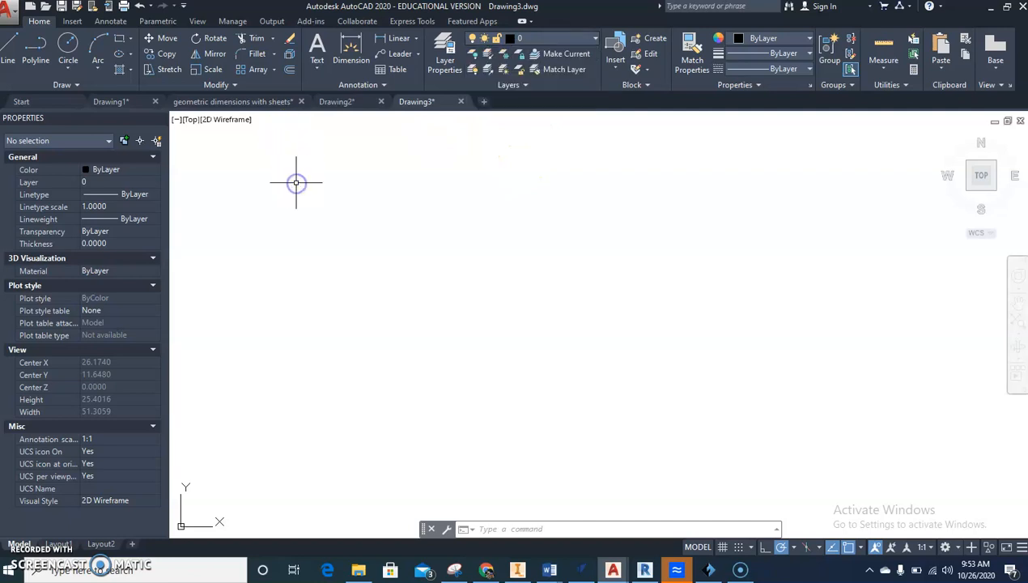
Step: Draw two concentric circles with radii of 1 and .5 in the empty drawing area
{"action": "left_click", "coordinate": [68, 44]}
{"action": "left_click", "coordinate": [421, 235]}
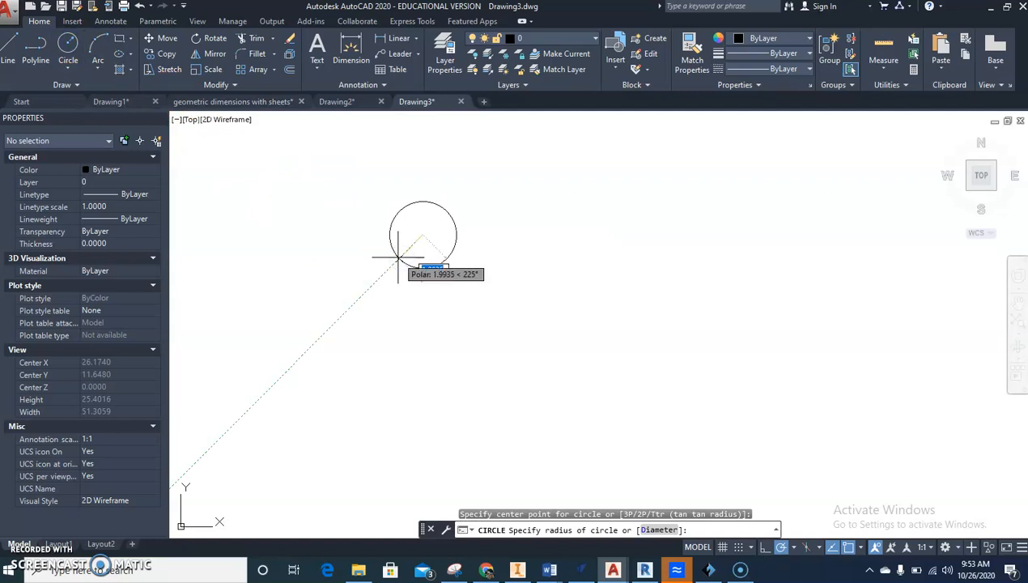
{"action": "type", "text": "1"}
{"action": "key", "text": "Return"}
{"action": "left_click", "coordinate": [66, 42]}
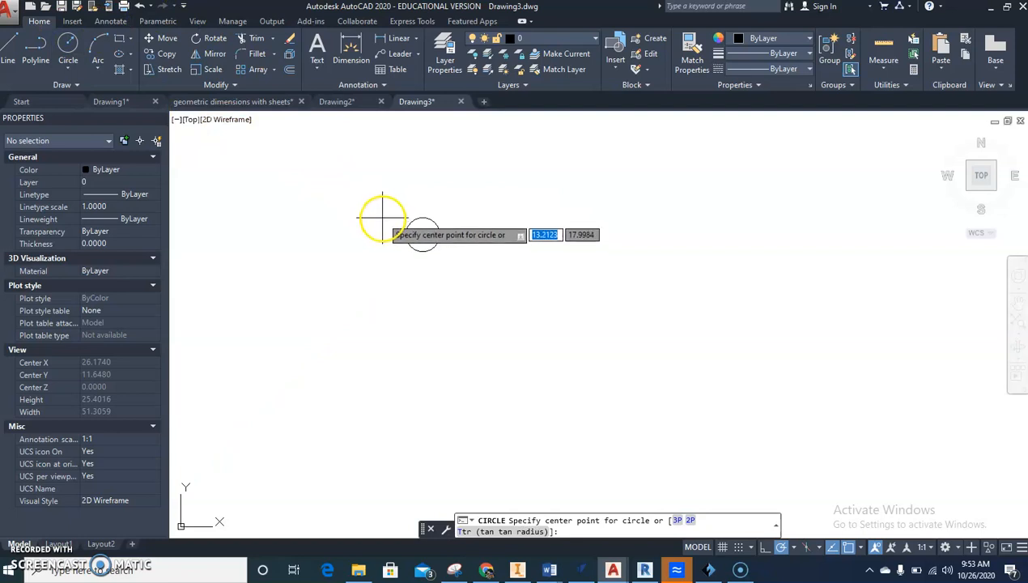
{"action": "left_click", "coordinate": [420, 238]}
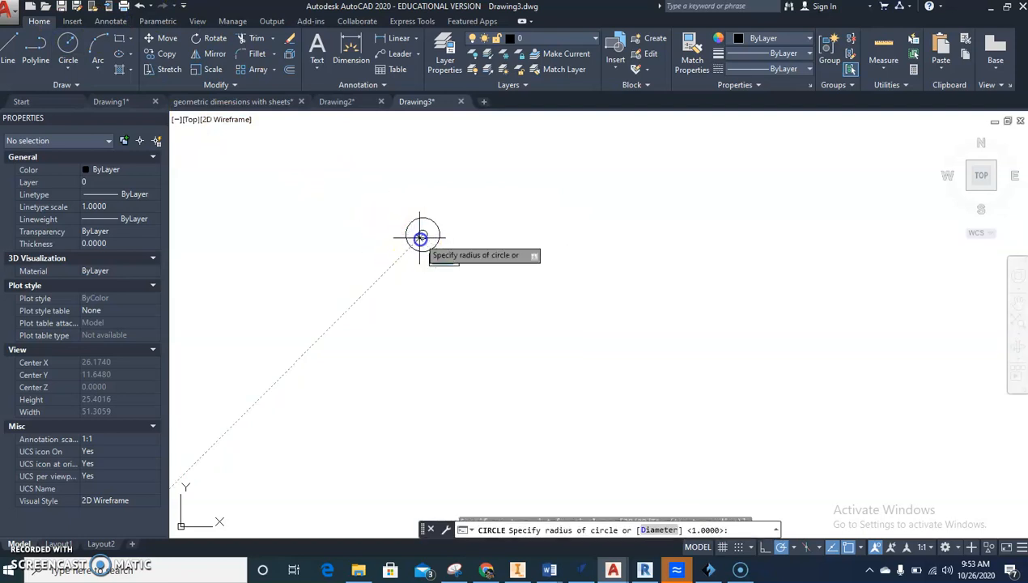
{"action": "key", "text": "Return"}
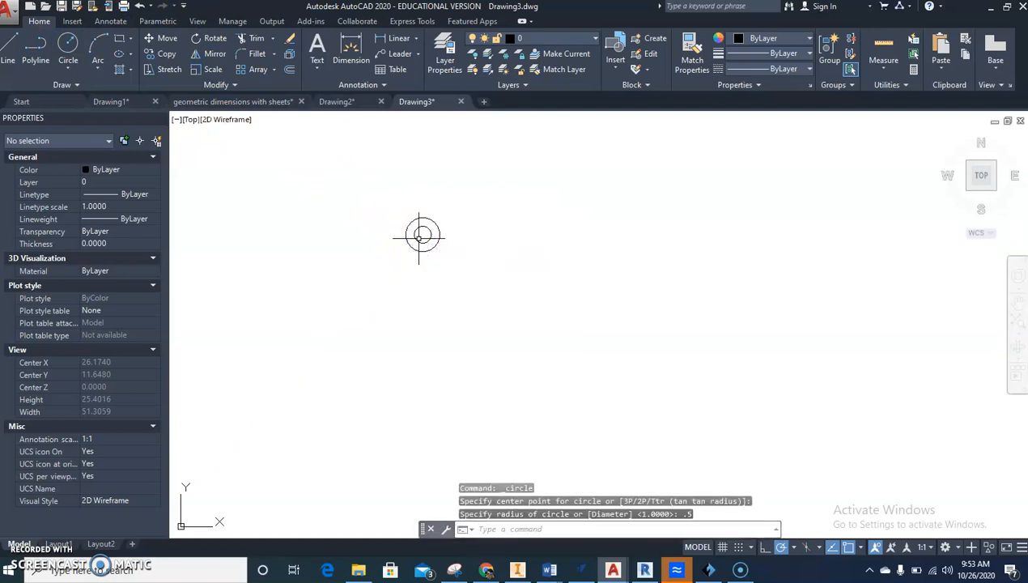
Step: Draw connected lines from the concentric circles' center, 1 unit to the left and 1.5 units straight down
{"action": "scroll", "coordinate": [413, 253], "scroll_direction": "up", "scroll_amount": 2}
{"action": "middle_click_drag", "start_coordinate": [413, 253], "coordinate": [372, 320]}
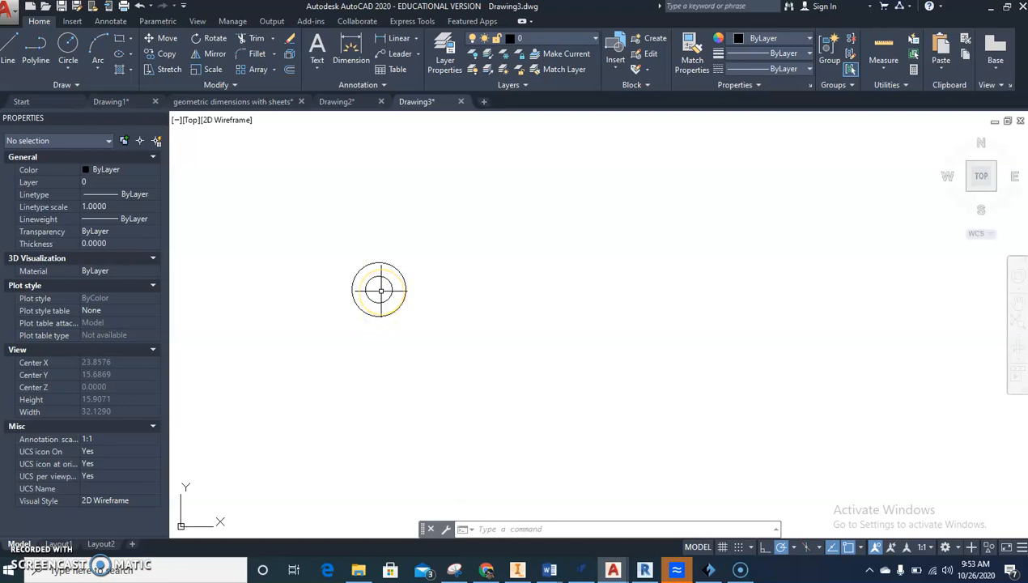
{"action": "left_click", "coordinate": [8, 48]}
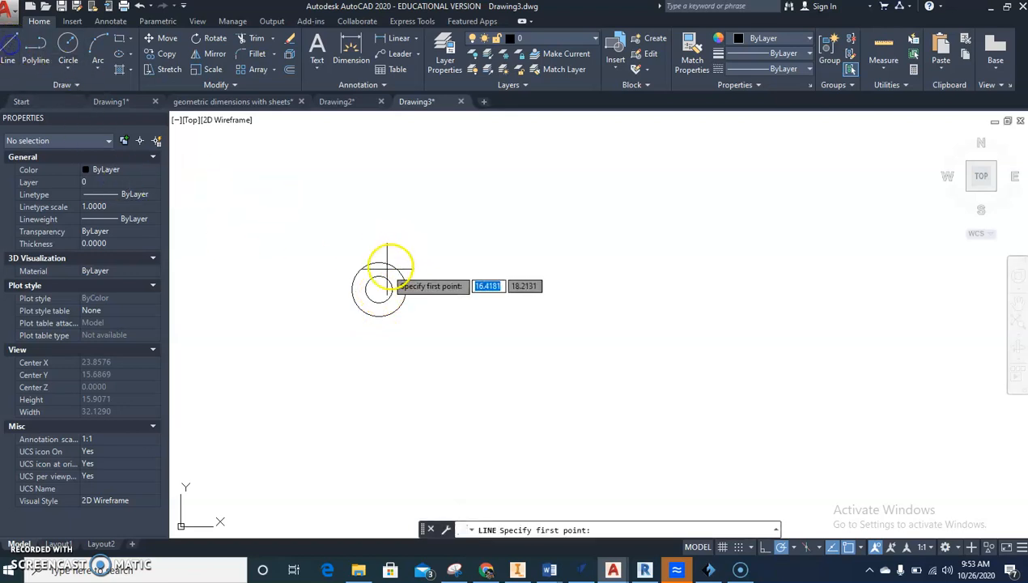
{"action": "left_click", "coordinate": [374, 288]}
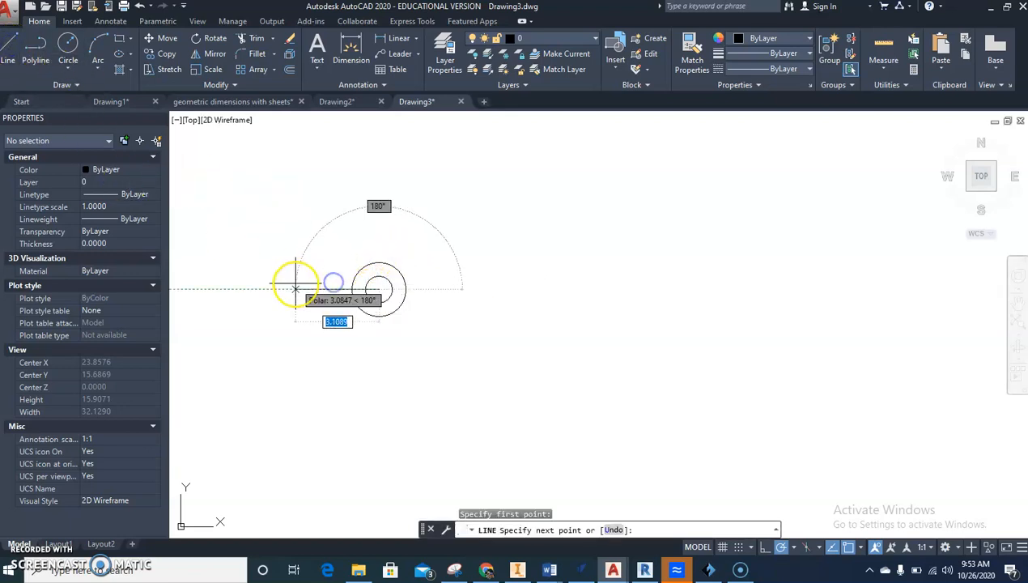
{"action": "type", "text": "1"}
{"action": "key", "text": "Return"}
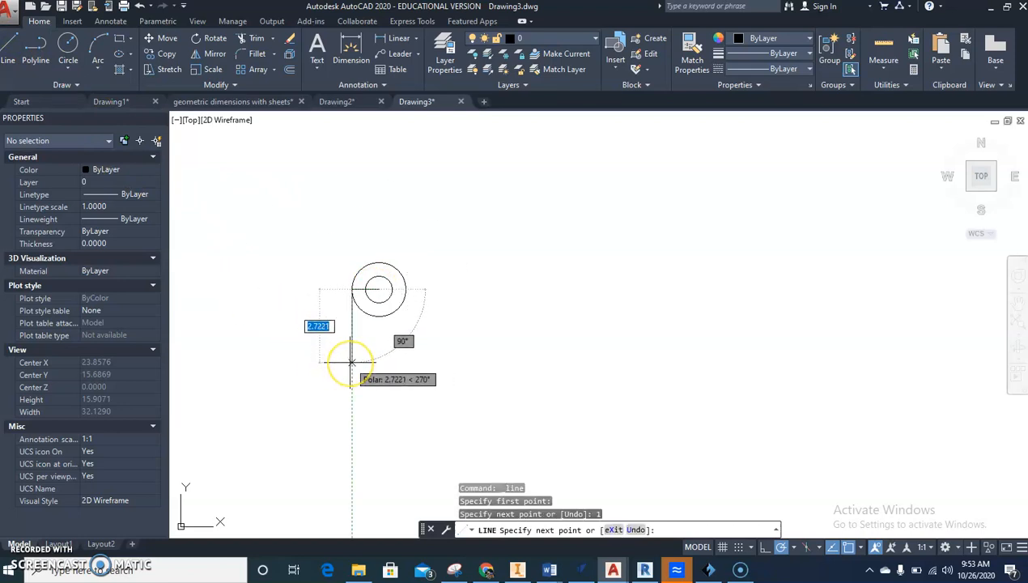
{"action": "type", "text": "1.5"}
{"action": "key", "text": "Return"}
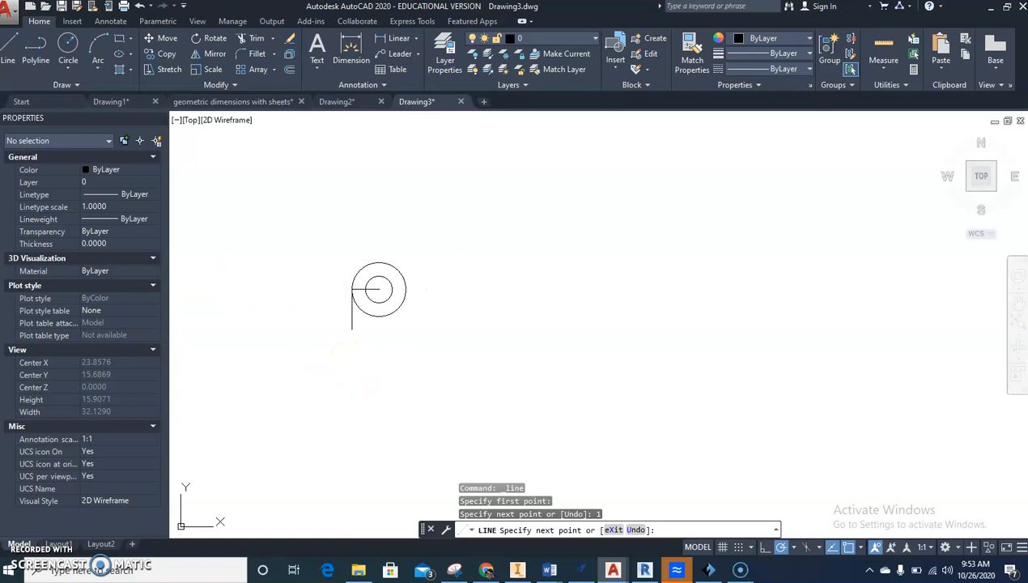
{"action": "key", "text": "Escape"}
{"action": "key", "text": "Escape"}
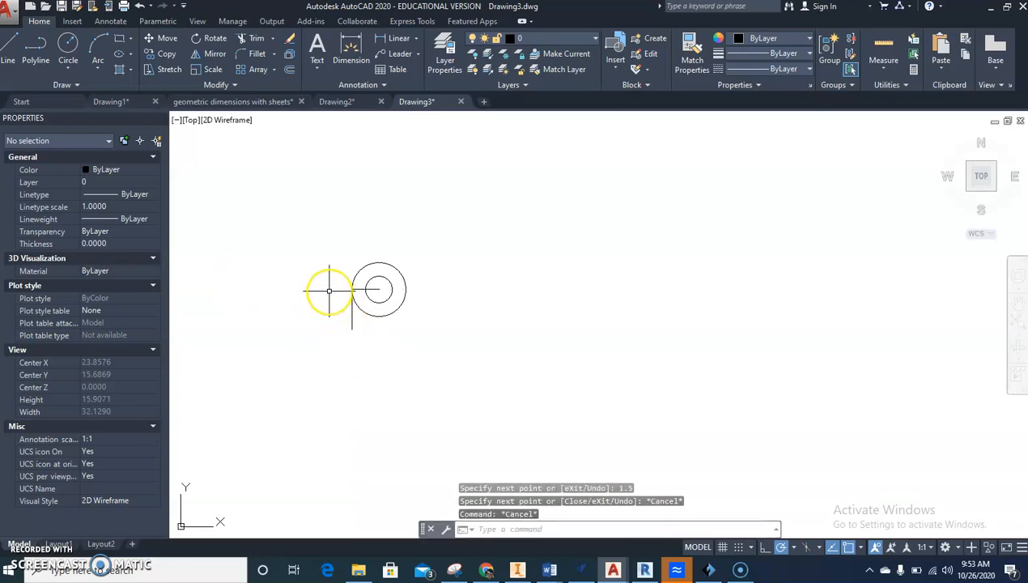
Step: Draw two concentric circles with radii of .375 and 1.563 centered on the lower end of the vertical line
{"action": "left_click", "coordinate": [68, 47]}
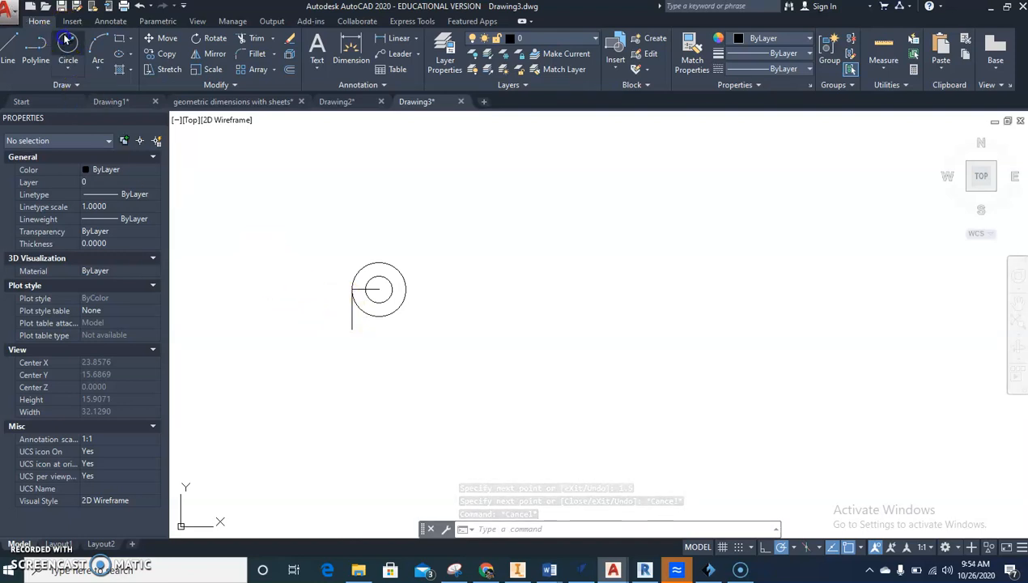
{"action": "left_click", "coordinate": [351, 328]}
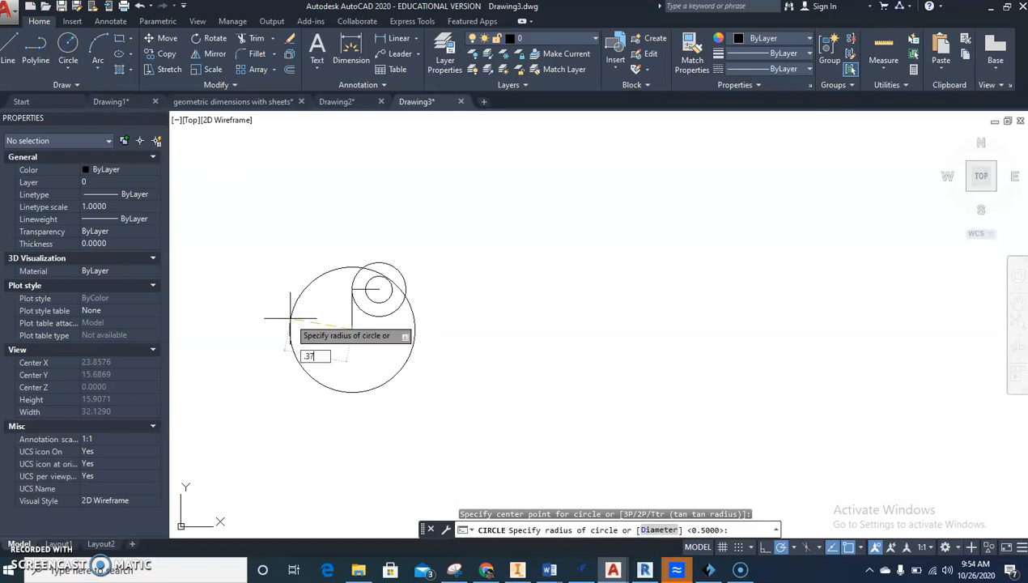
{"action": "type", "text": ".375"}
{"action": "key", "text": "Return"}
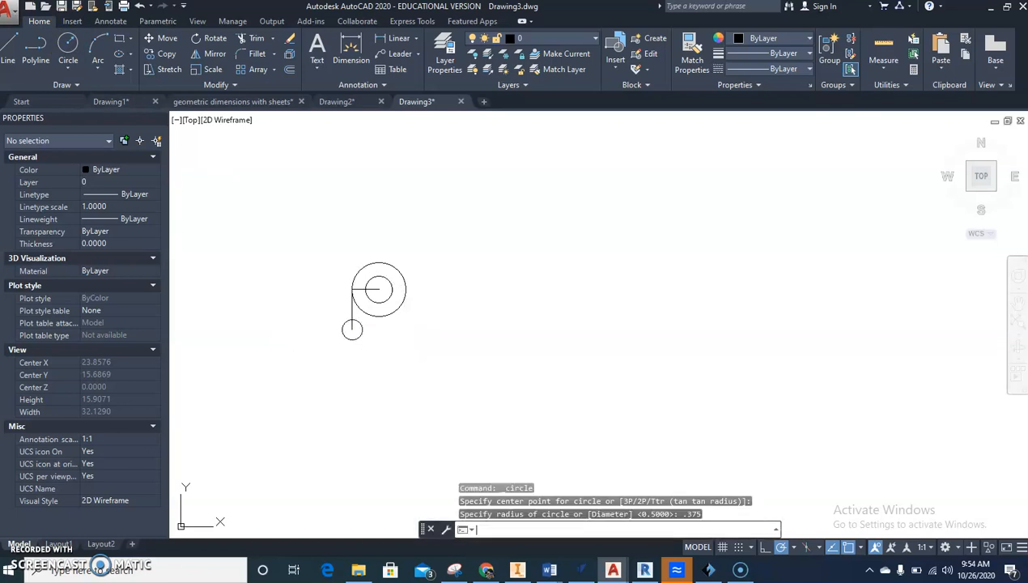
{"action": "key", "text": "Return"}
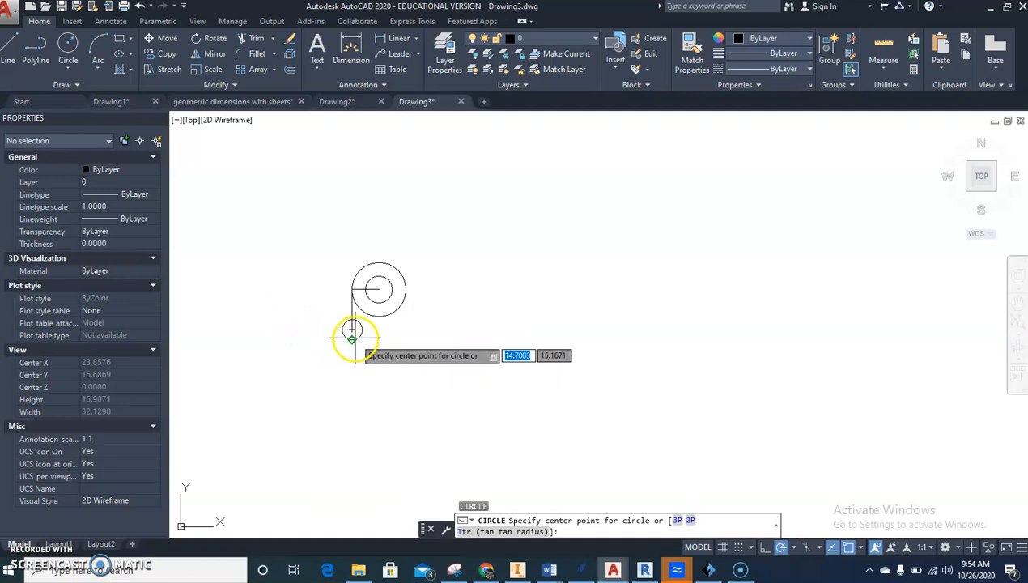
{"action": "left_click", "coordinate": [353, 329]}
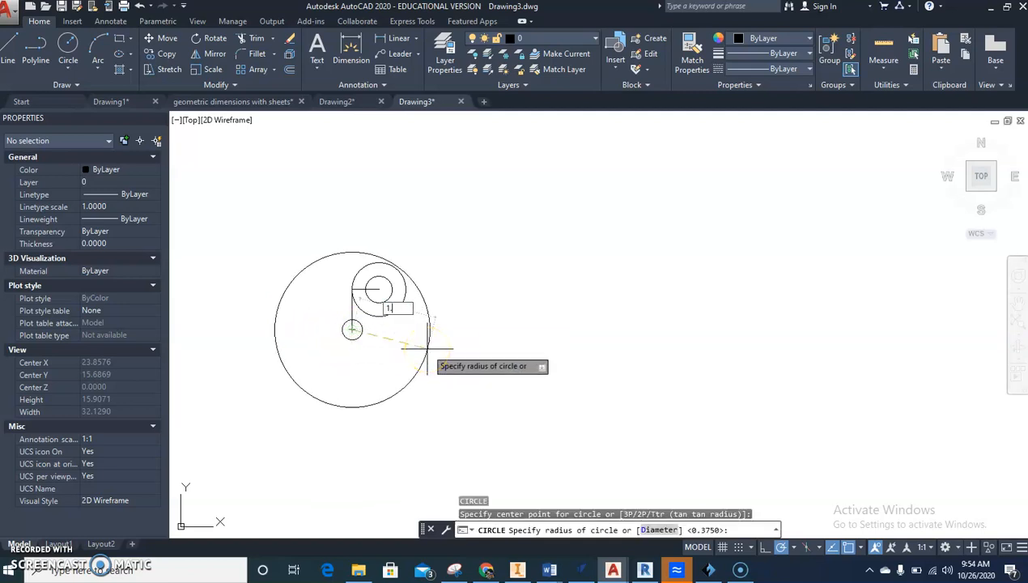
{"action": "type", "text": "1.563"}
{"action": "key", "text": "Return"}
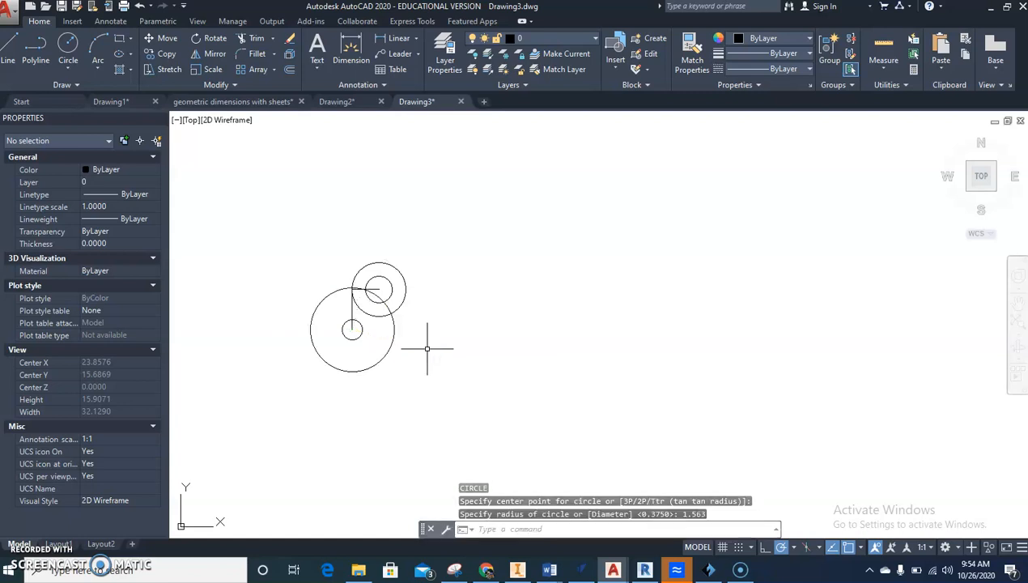
Step: Draw a horizontal line from the bottom quadrant of the .375 radius circle rightward to the 1.563 radius circle
{"action": "scroll", "coordinate": [374, 325], "scroll_direction": "up", "scroll_amount": 2}
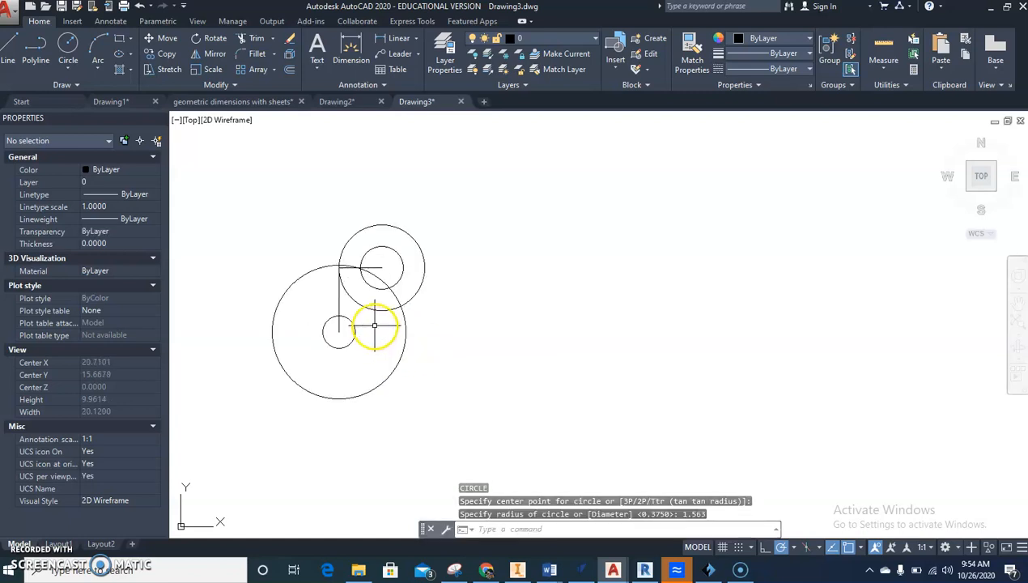
{"action": "left_click", "coordinate": [9, 50]}
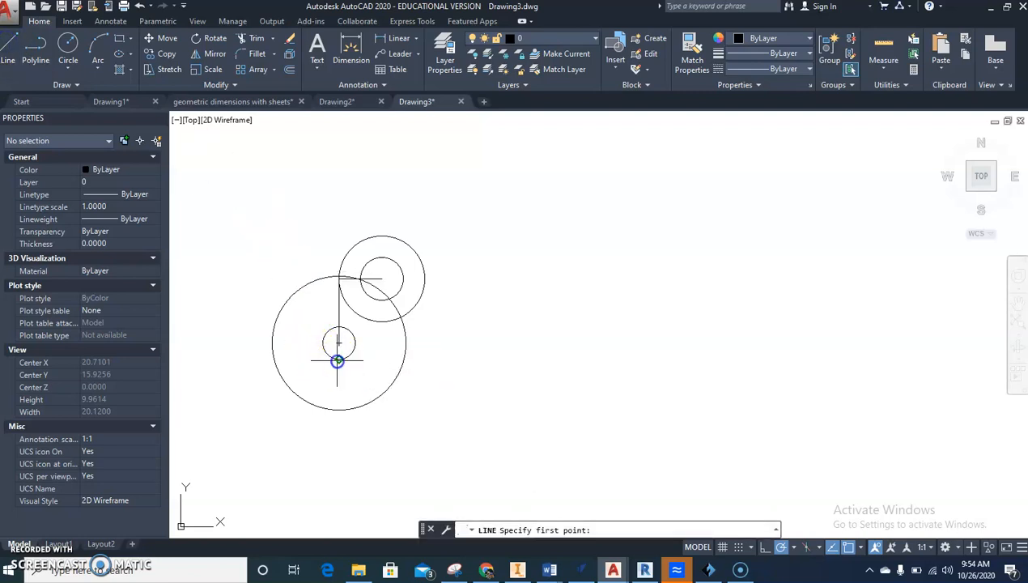
{"action": "left_click", "coordinate": [338, 358]}
{"action": "left_click", "coordinate": [403, 359]}
{"action": "key", "text": "Escape"}
{"action": "key", "text": "Escape"}
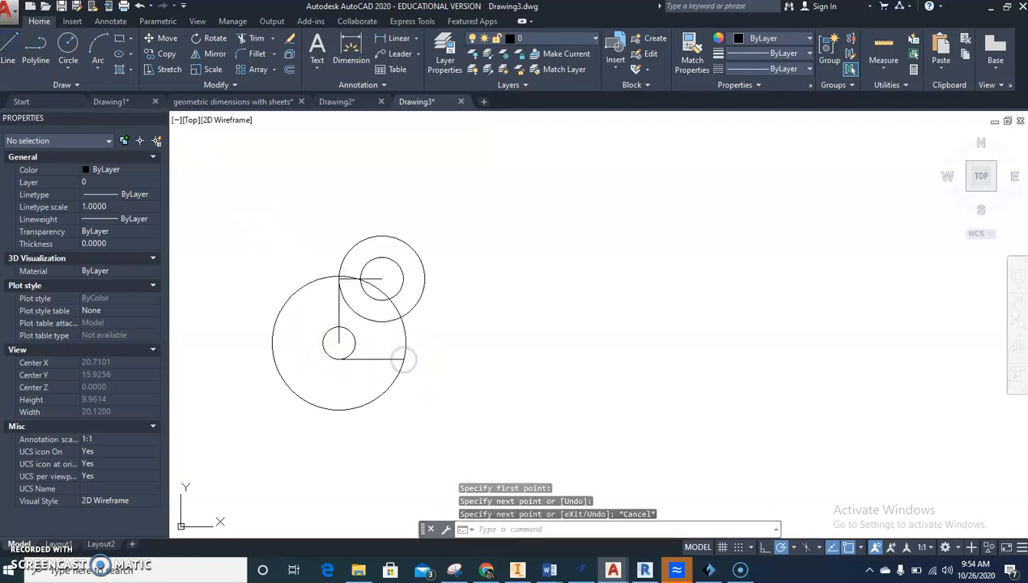
Step: Draw a line tangent to the 1.563 radius circle and the 1 radius circle along their upper-left sides
{"action": "middle_click_drag", "start_coordinate": [449, 352], "coordinate": [458, 353]}
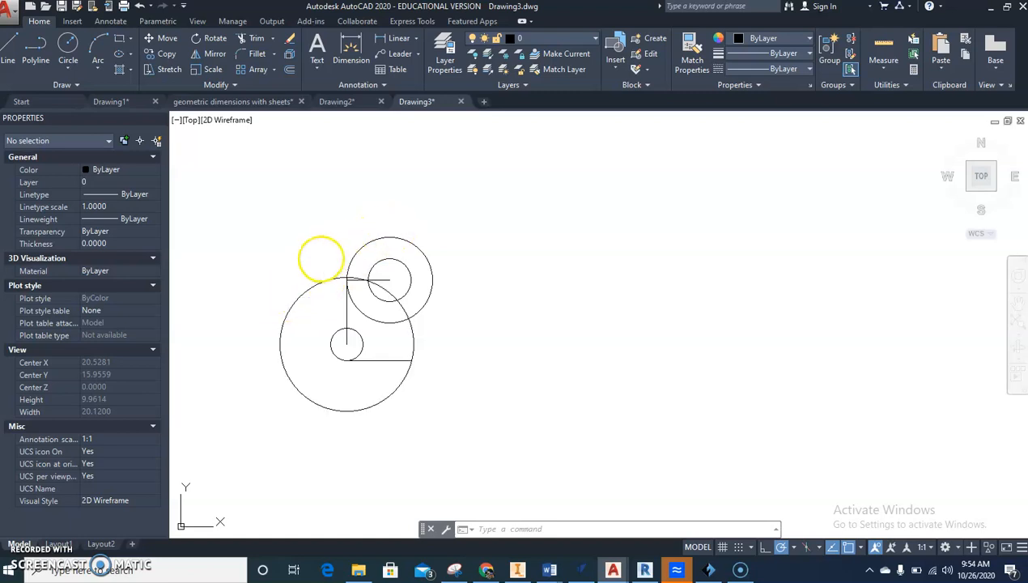
{"action": "type", "text": "l"}
{"action": "key", "text": "Return"}
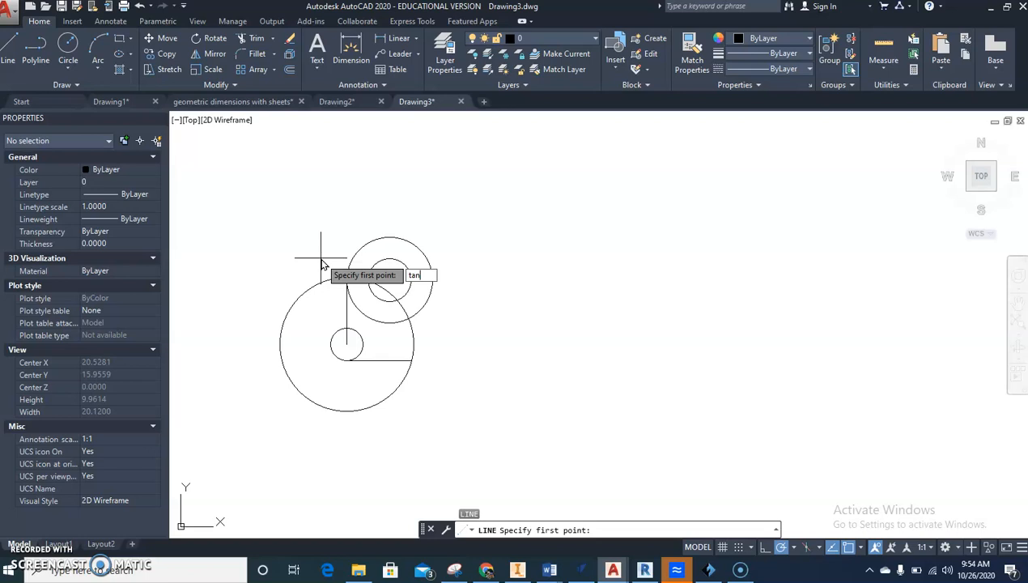
{"action": "type", "text": "tan"}
{"action": "key", "text": "Return"}
{"action": "left_click", "coordinate": [314, 261]}
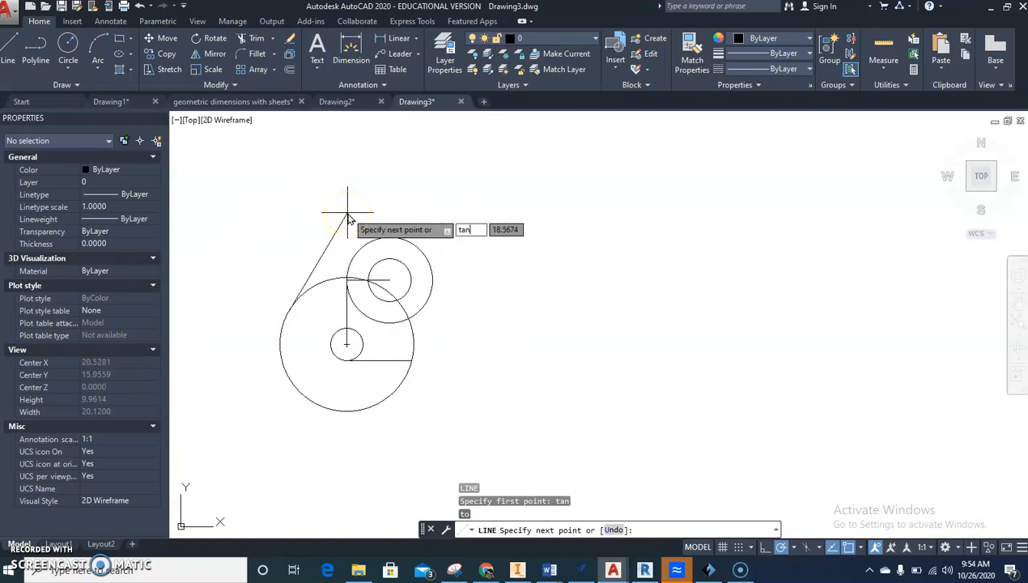
{"action": "key", "text": "Return"}
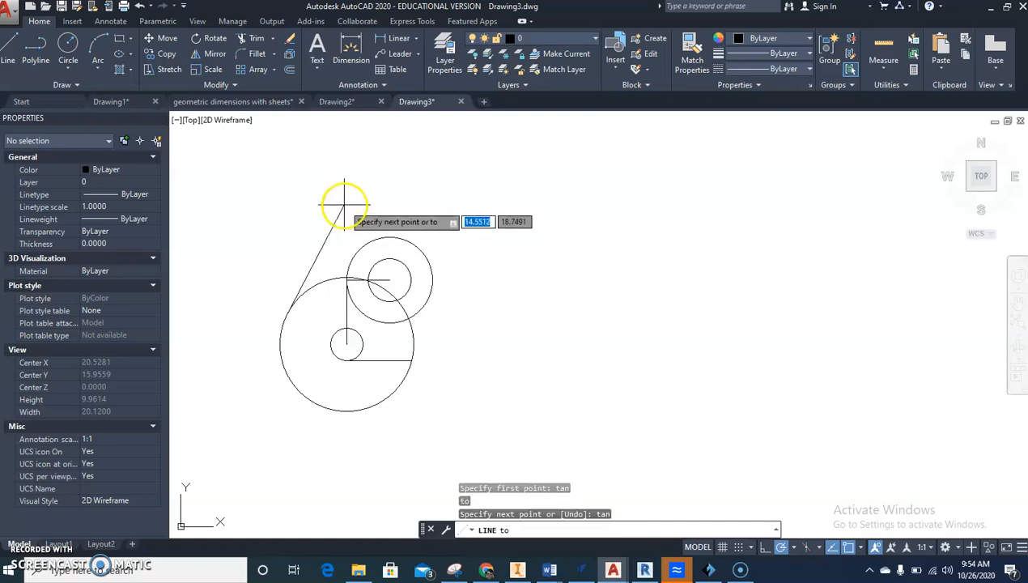
{"action": "left_click", "coordinate": [353, 235]}
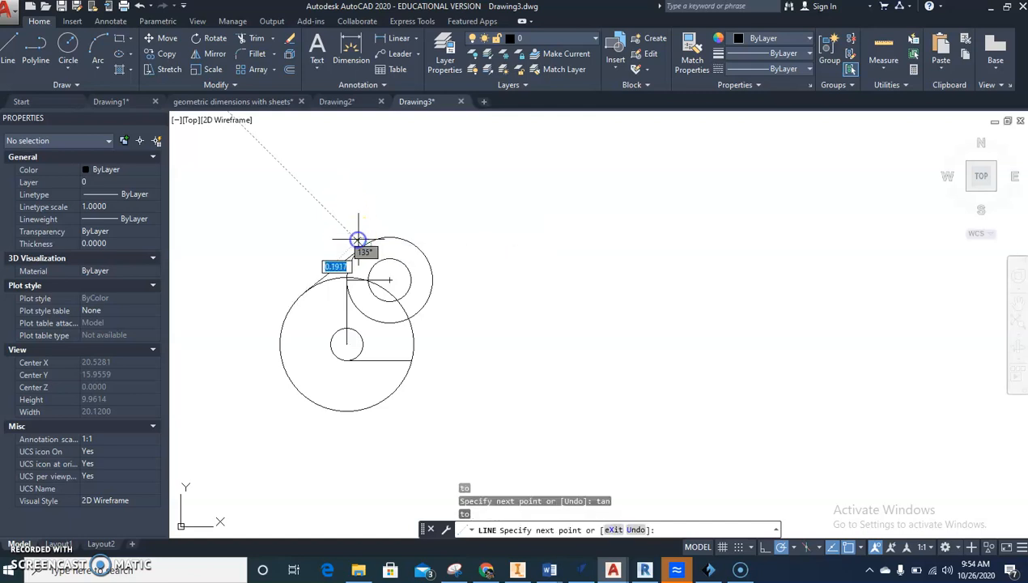
{"action": "key", "text": "Escape"}
{"action": "key", "text": "Escape"}
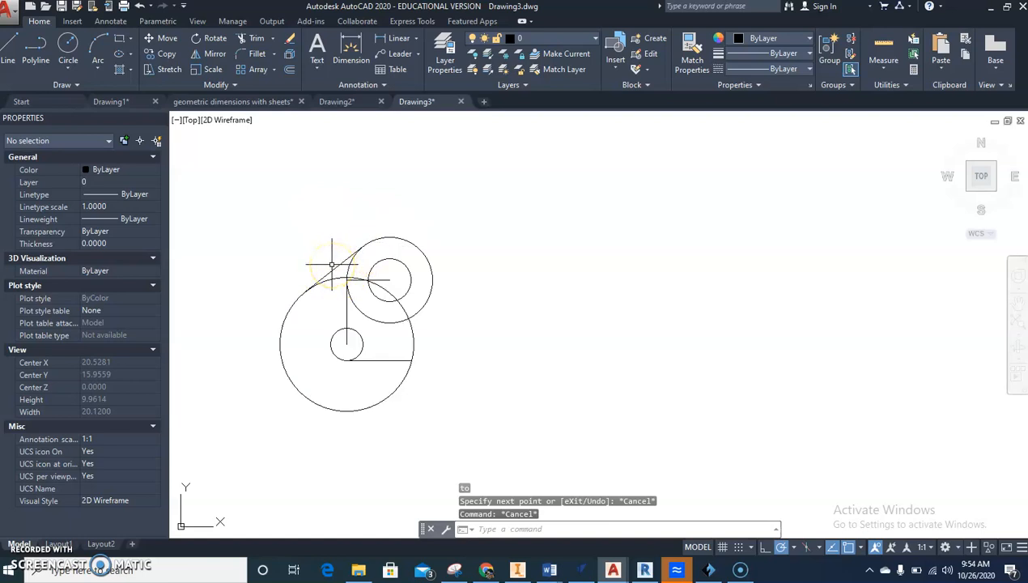
Step: Fillet the short horizontal line under the .375 radius circle with the 1.563 radius circle, using a radius of .375
{"action": "type", "text": "f"}
{"action": "key", "text": "Return"}
{"action": "type", "text": "r"}
{"action": "key", "text": "Return"}
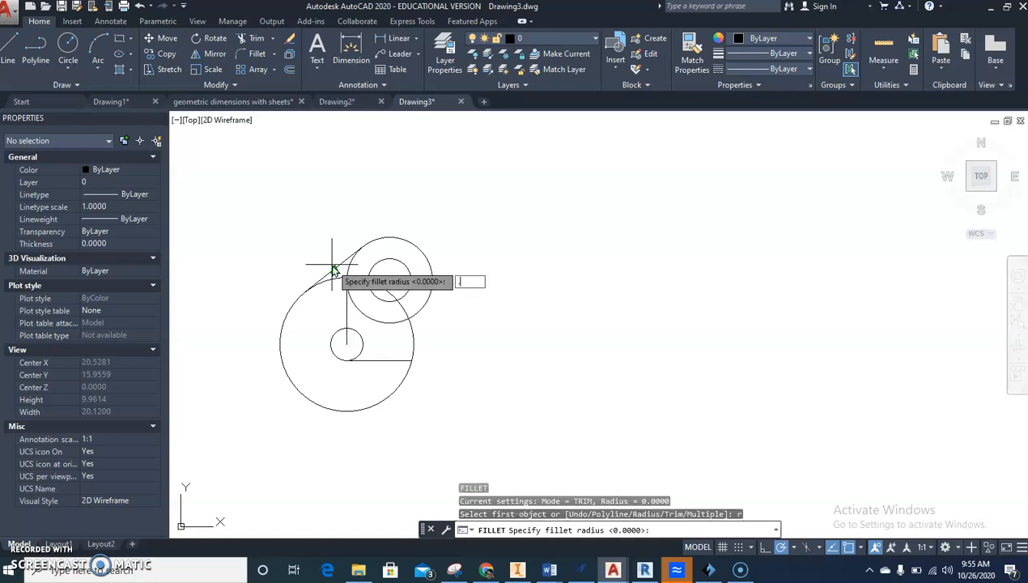
{"action": "key", "text": "Return"}
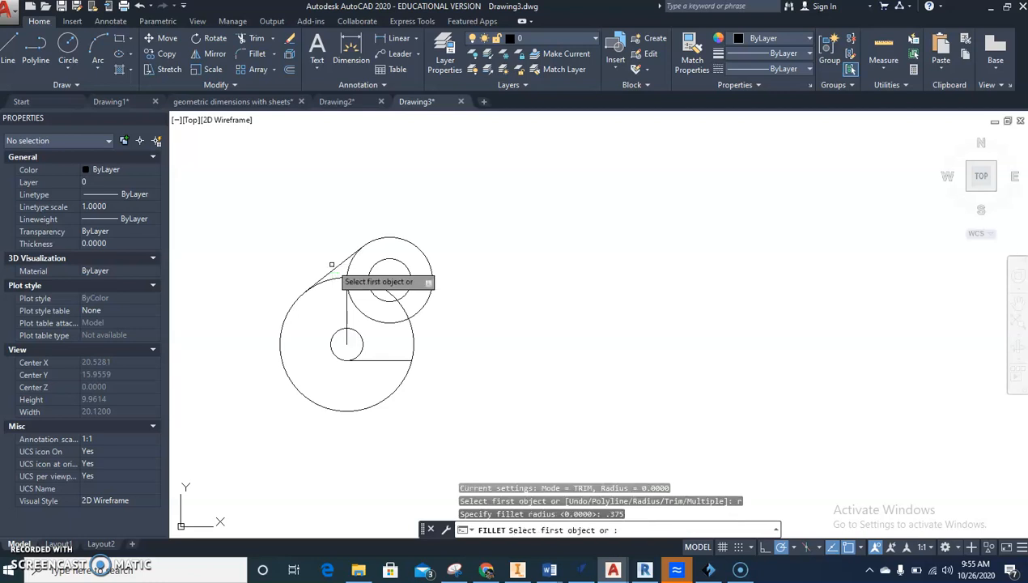
{"action": "left_click", "coordinate": [397, 356]}
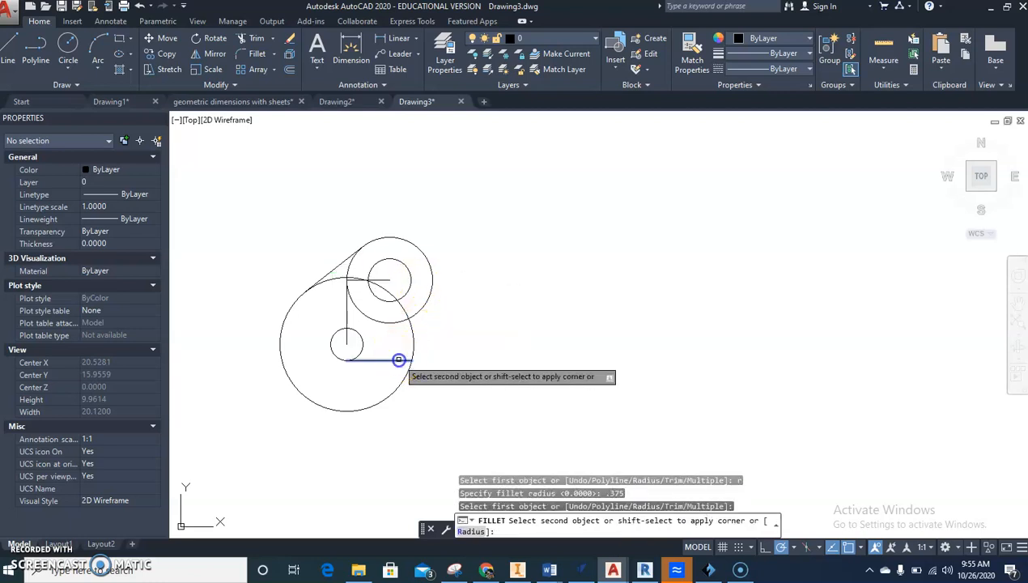
{"action": "left_click", "coordinate": [402, 377]}
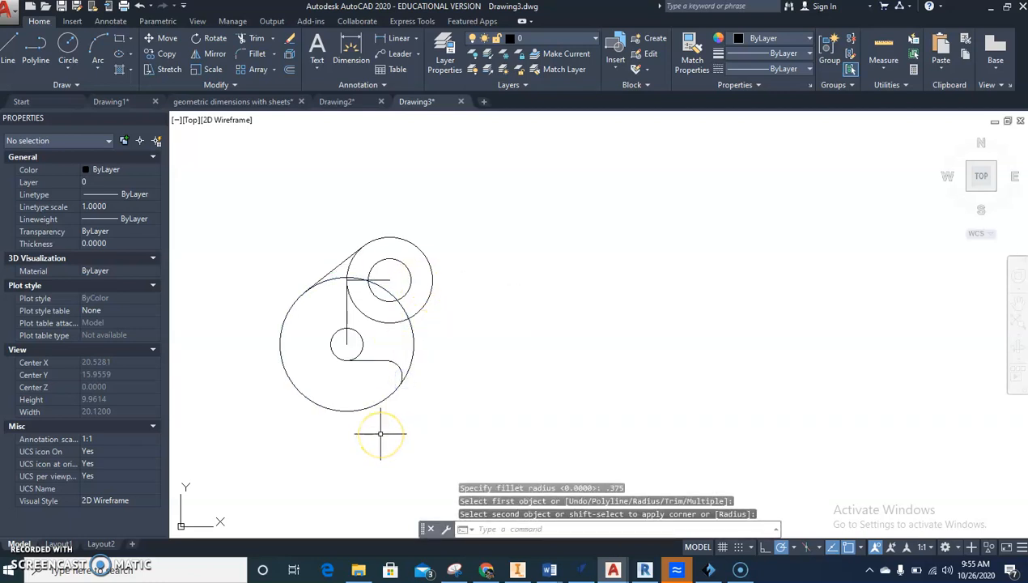
{"action": "key", "text": "Escape"}
{"action": "key", "text": "Escape"}
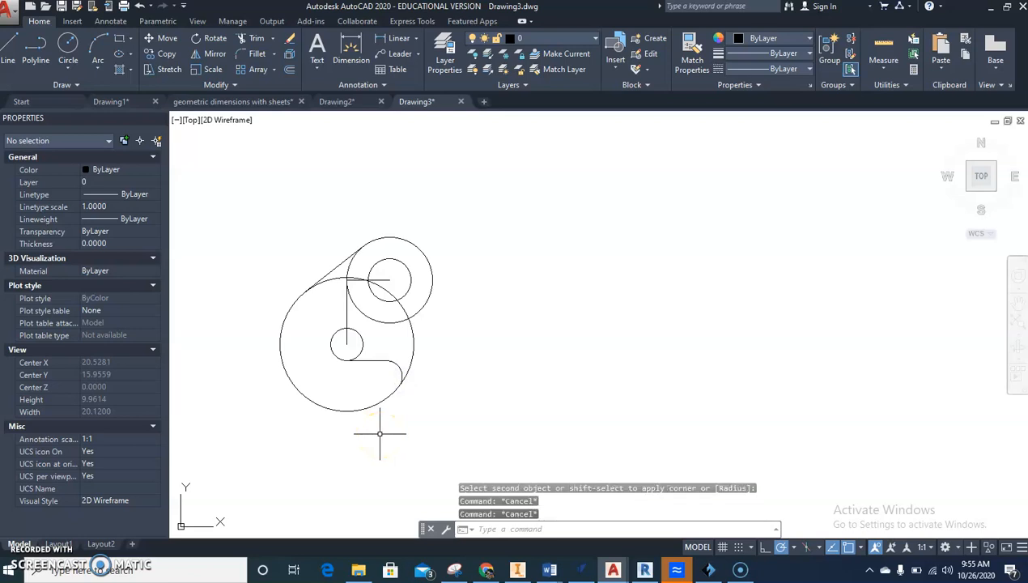
Step: Trim away the 1.563 radius circle's arc from the new fillet through the concentric circles to the tangent line
{"action": "type", "text": "tr"}
{"action": "key", "text": "Return"}
{"action": "key", "text": "Return"}
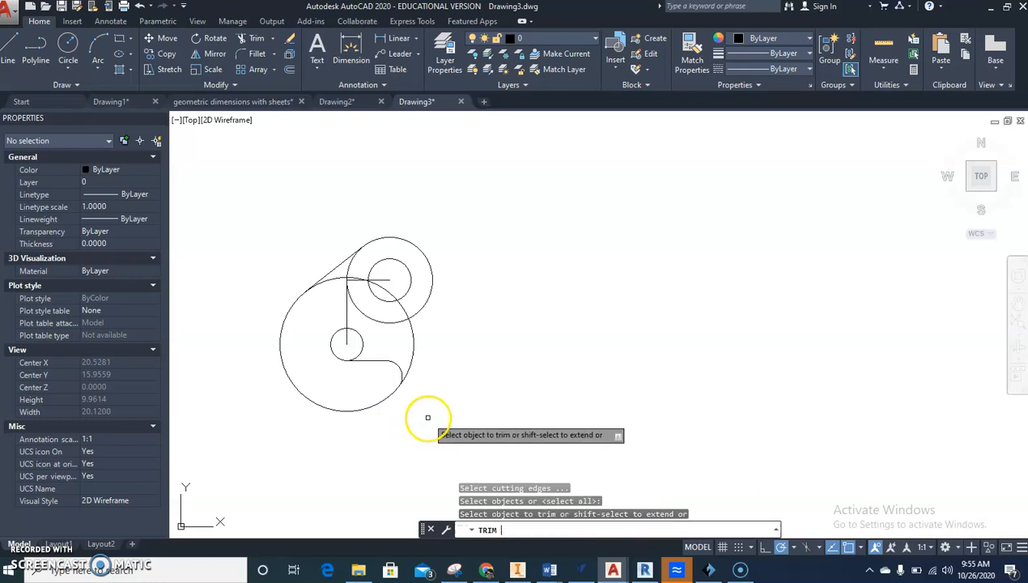
{"action": "left_click", "coordinate": [409, 351]}
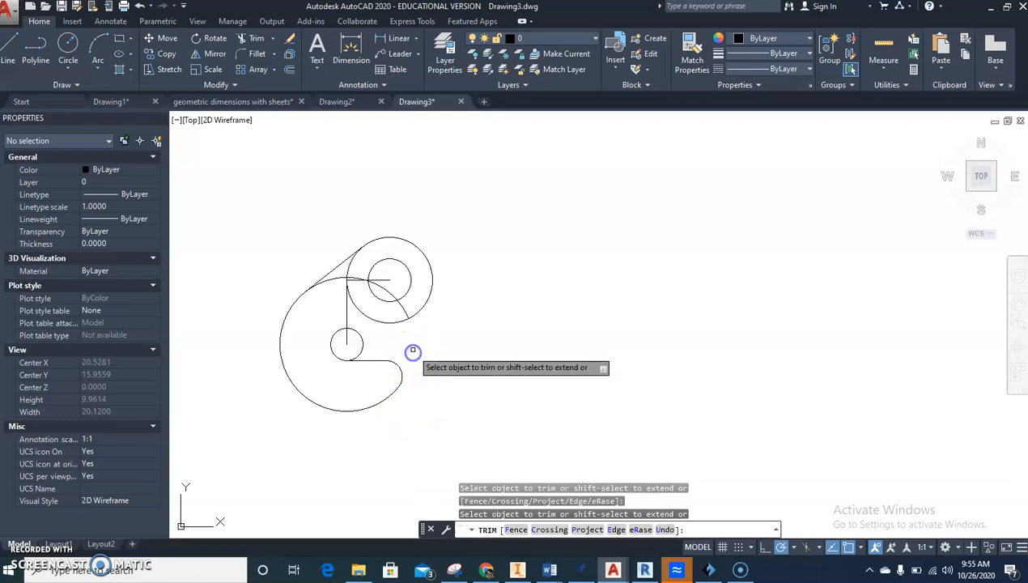
{"action": "left_click", "coordinate": [403, 311]}
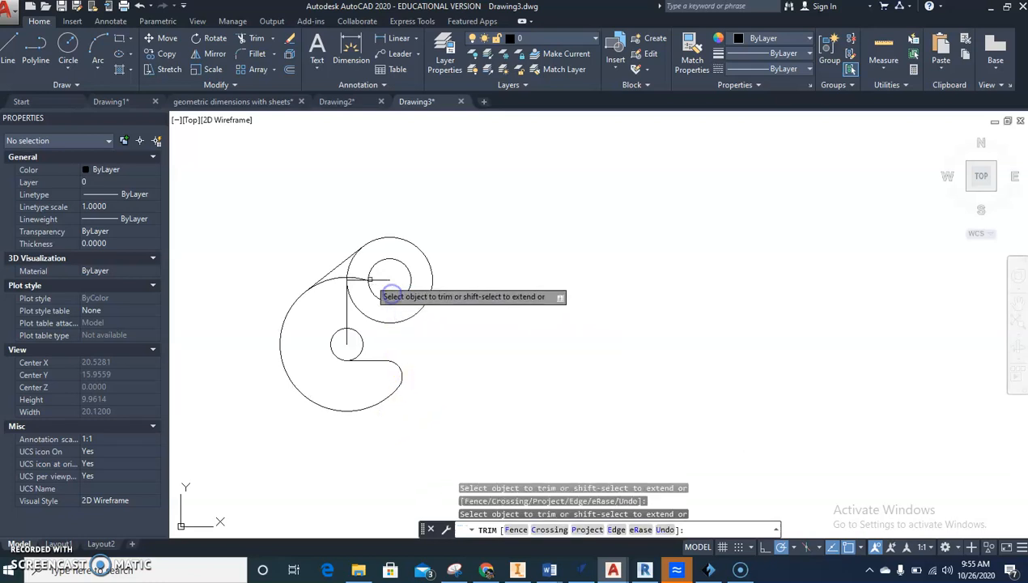
{"action": "scroll", "coordinate": [357, 276], "scroll_direction": "up", "scroll_amount": 4}
{"action": "scroll", "coordinate": [374, 287], "scroll_direction": "up", "scroll_amount": 3}
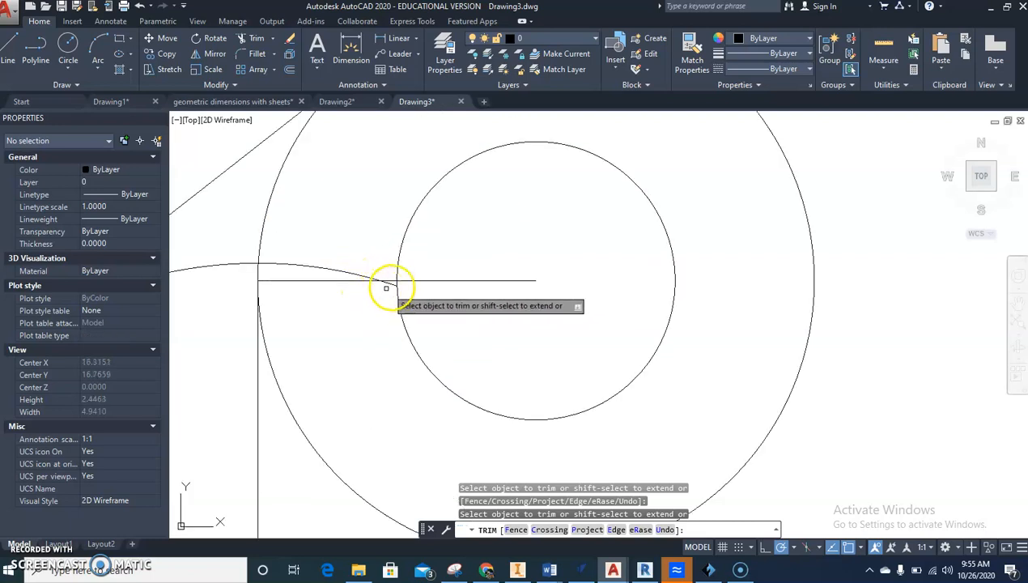
{"action": "scroll", "coordinate": [344, 271], "scroll_direction": "down", "scroll_amount": 5}
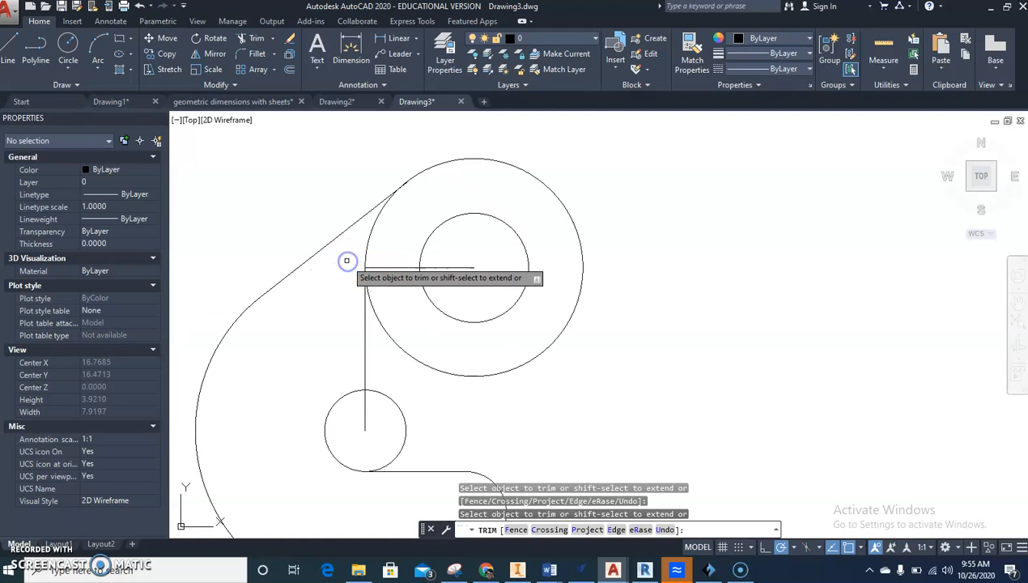
{"action": "key", "text": "Escape"}
{"action": "key", "text": "Escape"}
{"action": "key", "text": "Escape"}
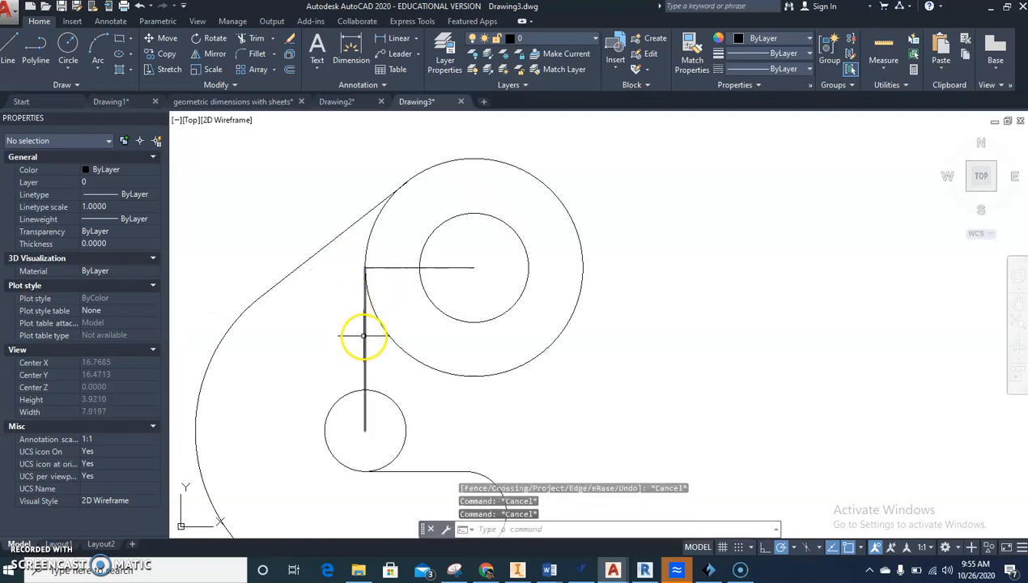
Step: Delete the vertical and horizontal construction lines connecting the centers of the two circle groups
{"action": "left_click", "coordinate": [364, 335]}
{"action": "key", "text": "Delete"}
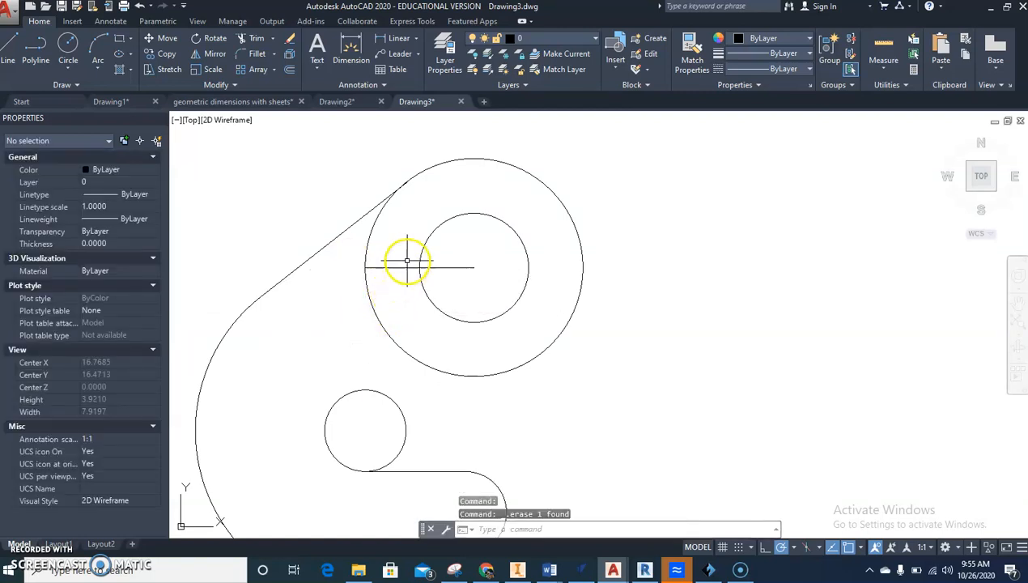
{"action": "left_click", "coordinate": [405, 268]}
{"action": "key", "text": "Delete"}
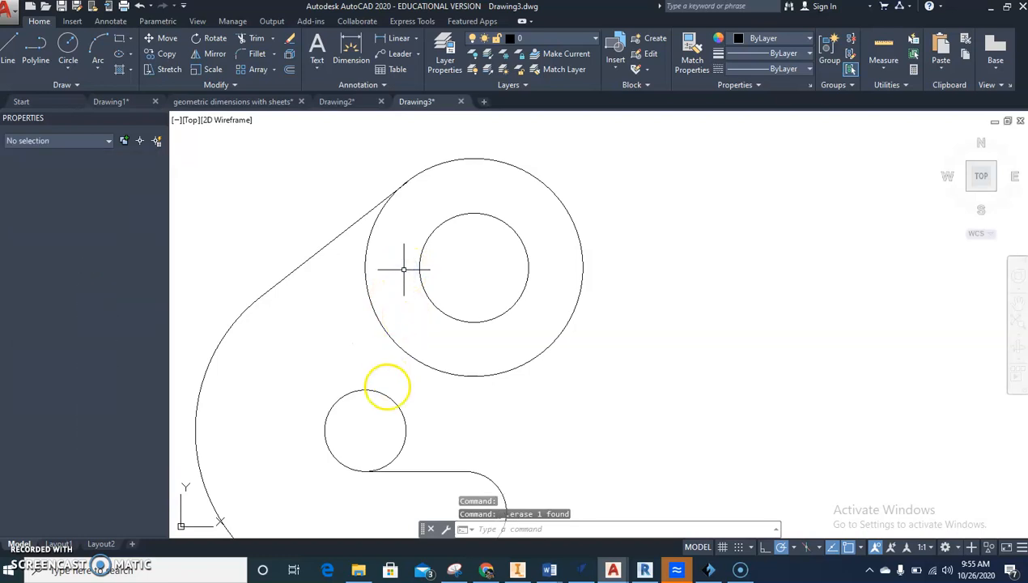
{"action": "scroll", "coordinate": [385, 385], "scroll_direction": "down", "scroll_amount": 2}
{"action": "middle_click_drag", "start_coordinate": [335, 396], "coordinate": [320, 374]}
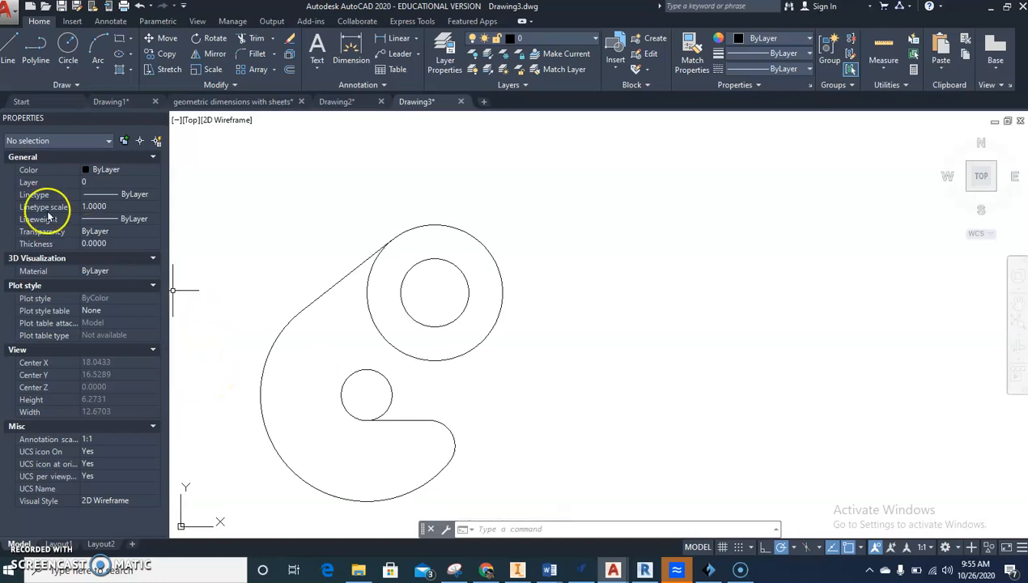
Step: Draw connected lines from the top quadrant of the .375 radius circle, 6.75 units to the right and 2.375 units straight up
{"action": "left_click", "coordinate": [10, 54]}
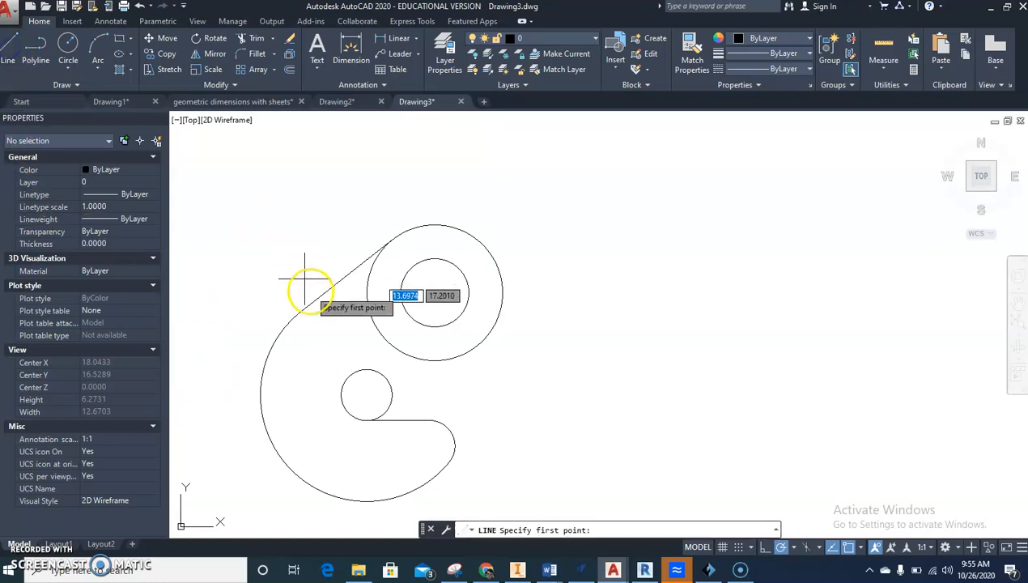
{"action": "left_click", "coordinate": [366, 370]}
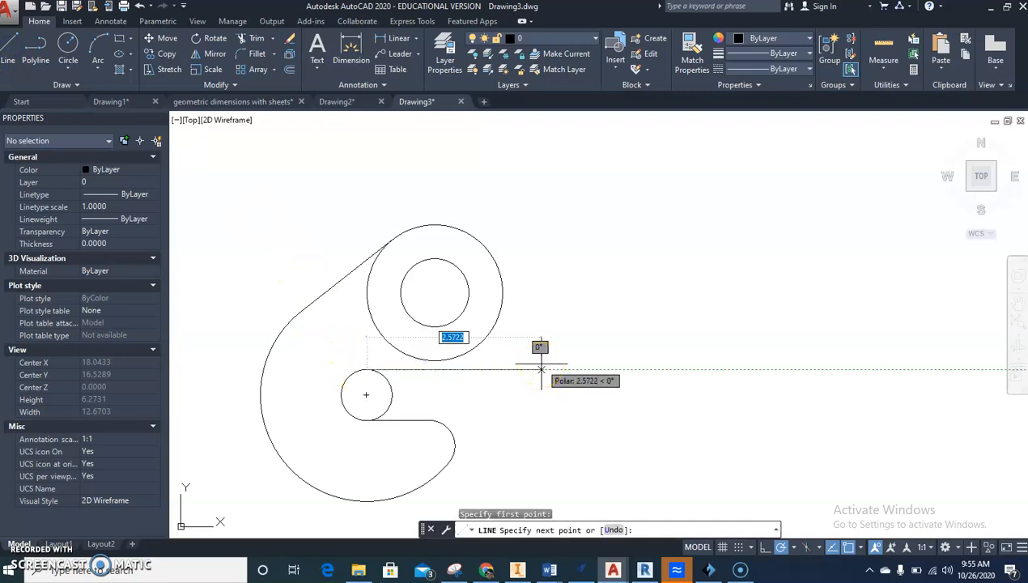
{"action": "type", "text": "6.75"}
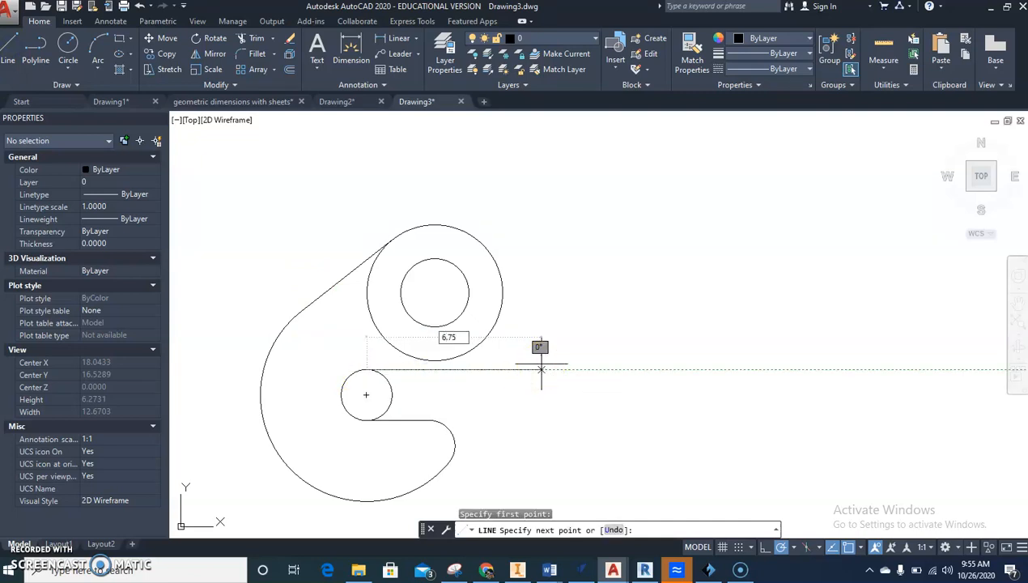
{"action": "key", "text": "Return"}
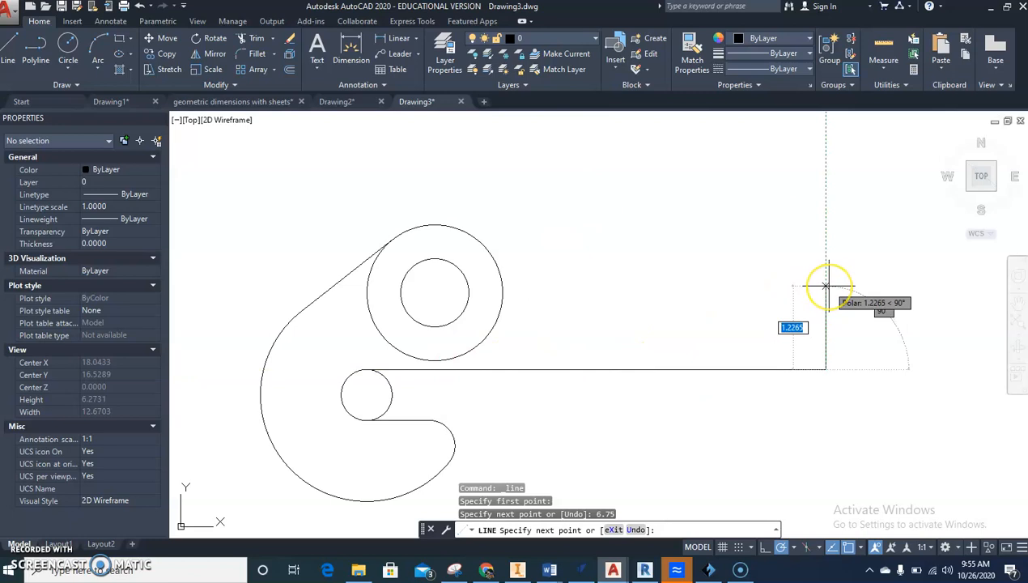
{"action": "type", "text": "2.37"}
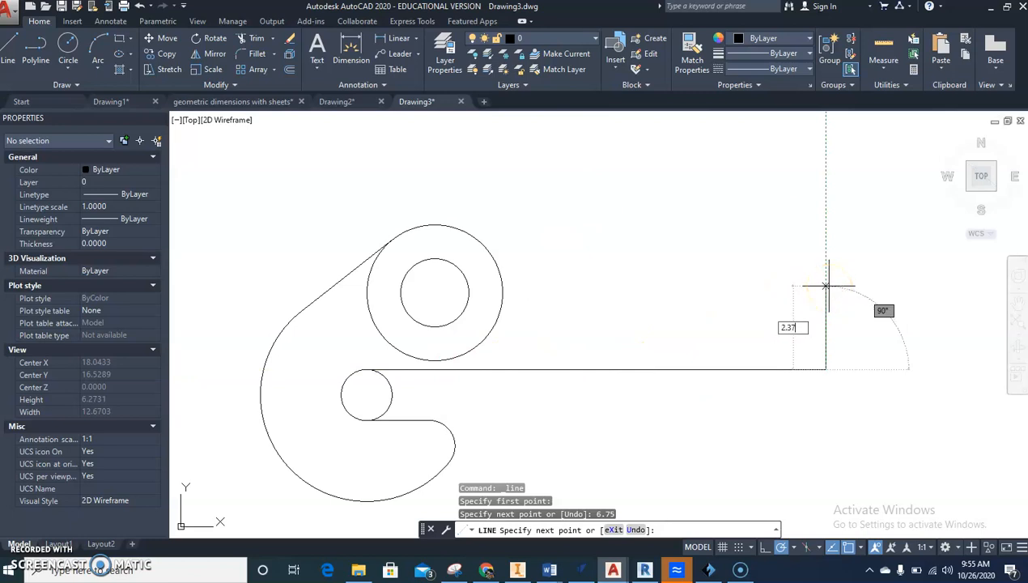
{"action": "key", "text": "Return"}
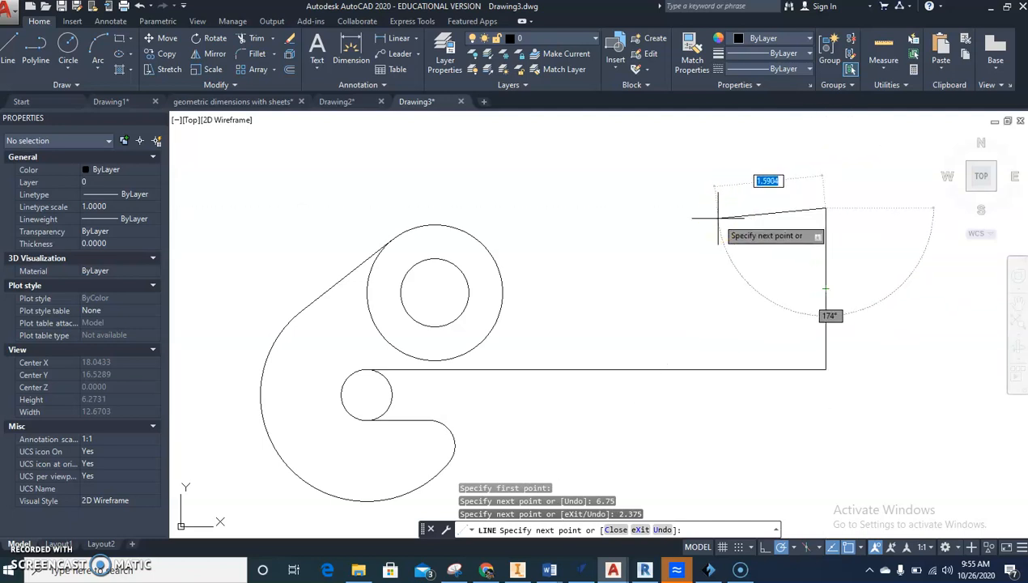
{"action": "key", "text": "Escape"}
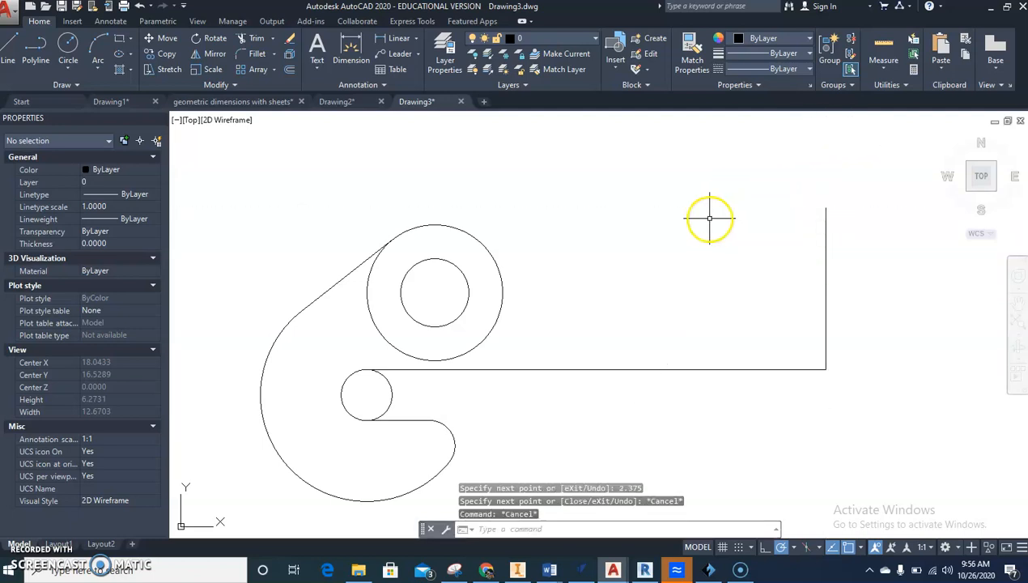
Step: Draw a horizontal line from the concentric circles' center, 3 units to the right
{"action": "left_click", "coordinate": [12, 46]}
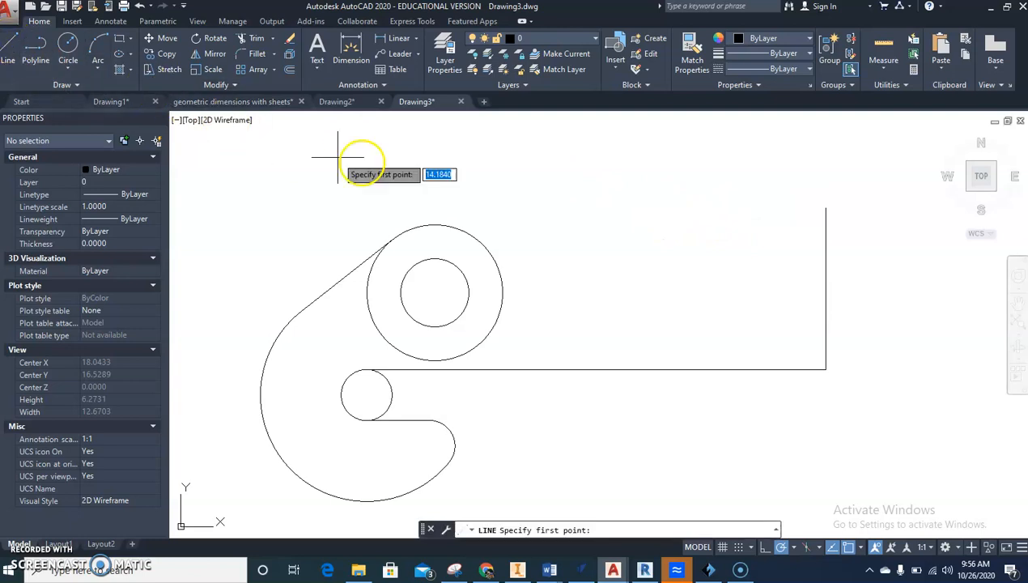
{"action": "left_click", "coordinate": [435, 293]}
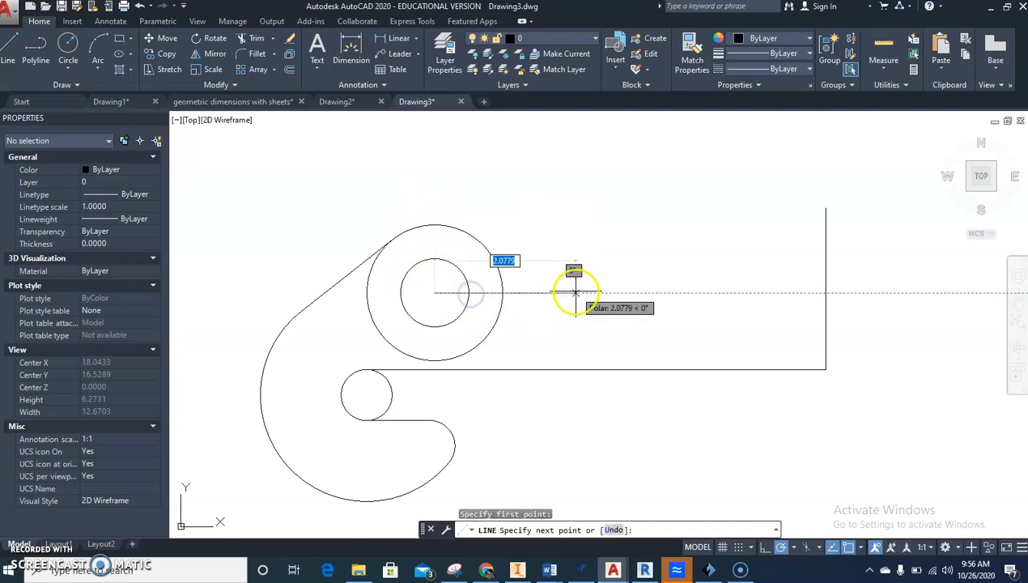
{"action": "type", "text": "23"}
{"action": "key", "text": "Return"}
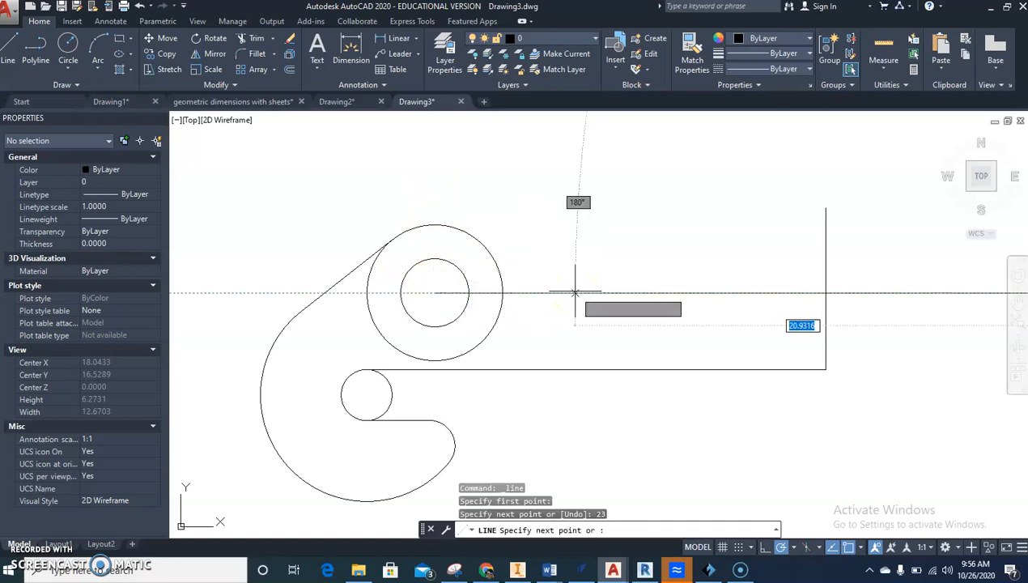
{"action": "key", "text": "ctrl+z"}
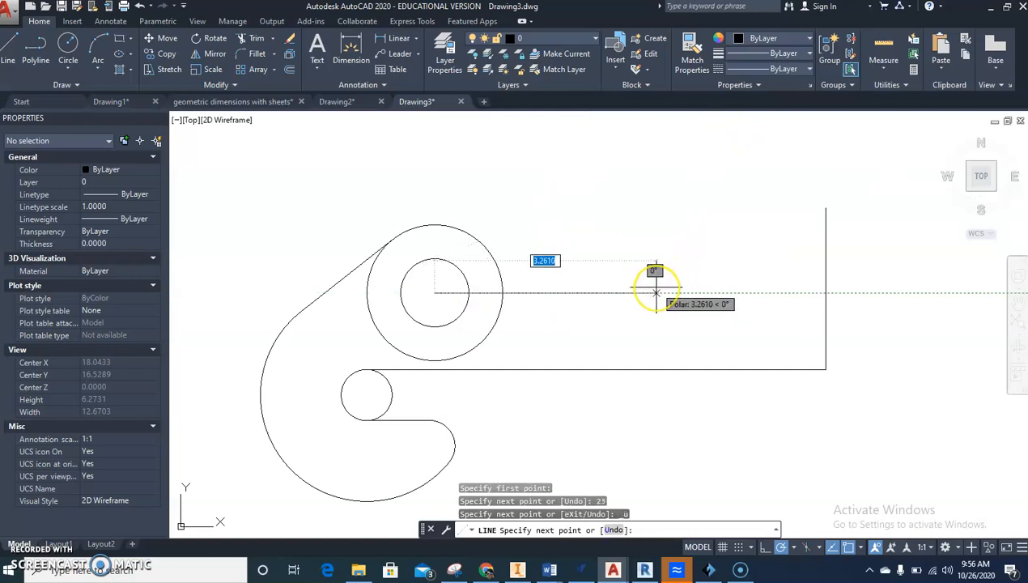
{"action": "type", "text": "3"}
{"action": "key", "text": "Return"}
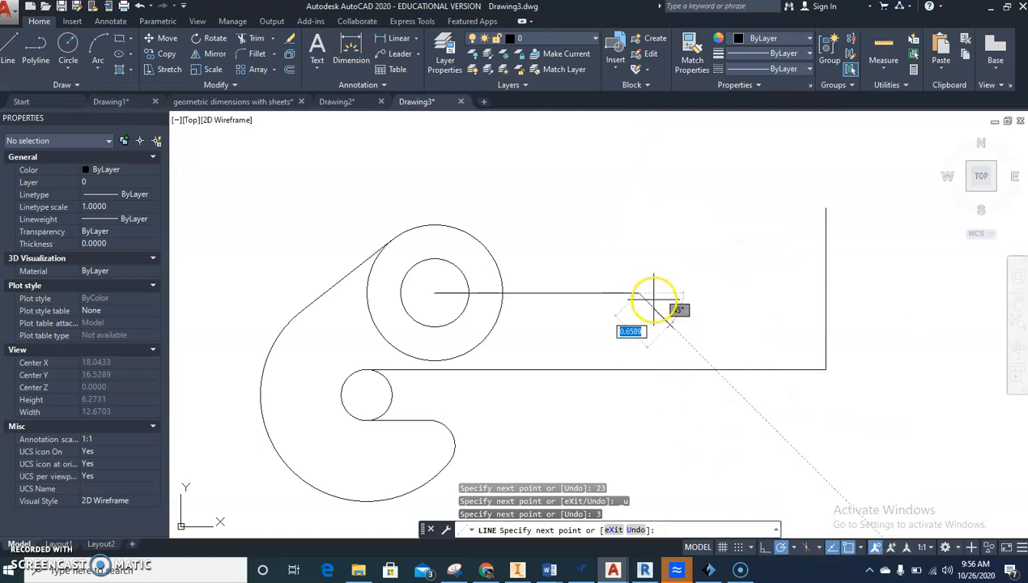
Step: Continue the line diagonally up to the right at 45°, with polar tracking set to 45, 90, 135, 180, ending above the vertical line's top
{"action": "left_click", "coordinate": [795, 548]}
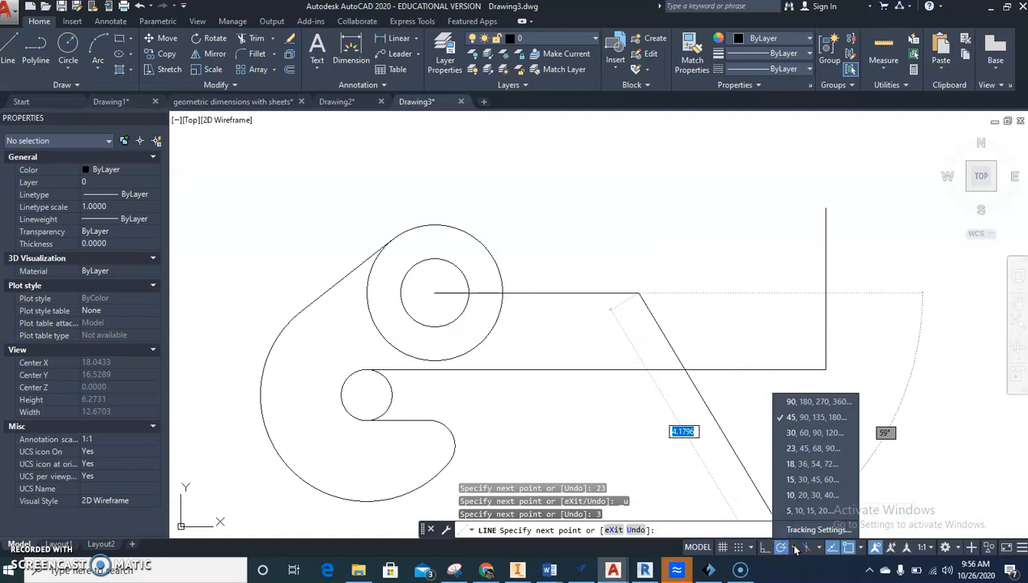
{"action": "left_click", "coordinate": [801, 433]}
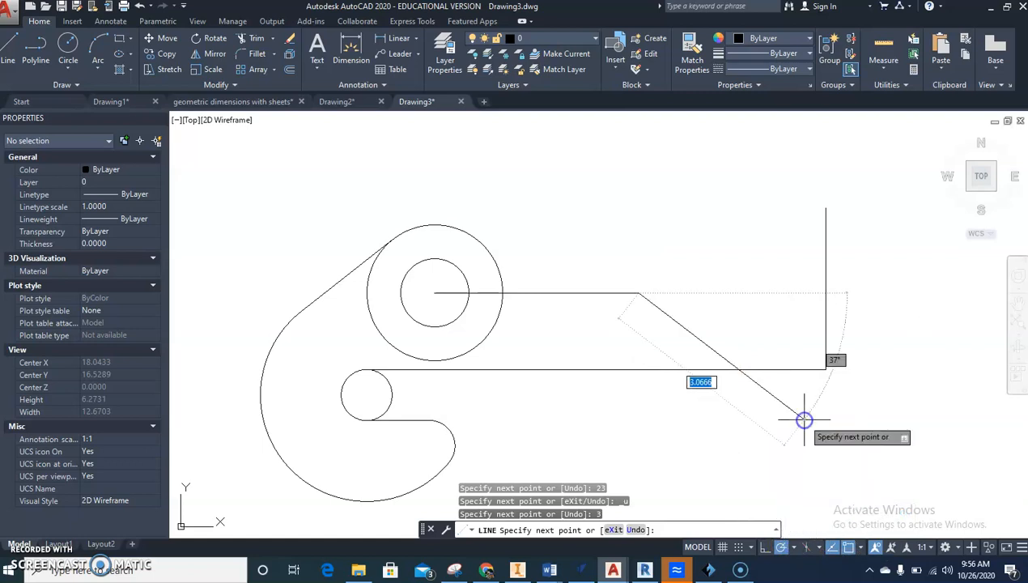
{"action": "left_click", "coordinate": [755, 176]}
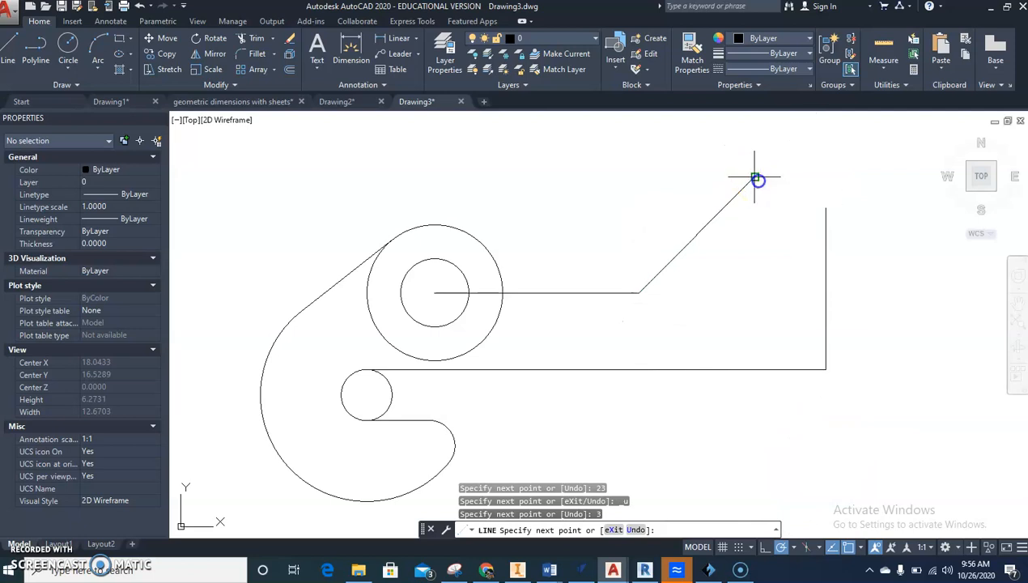
{"action": "key", "text": "Escape"}
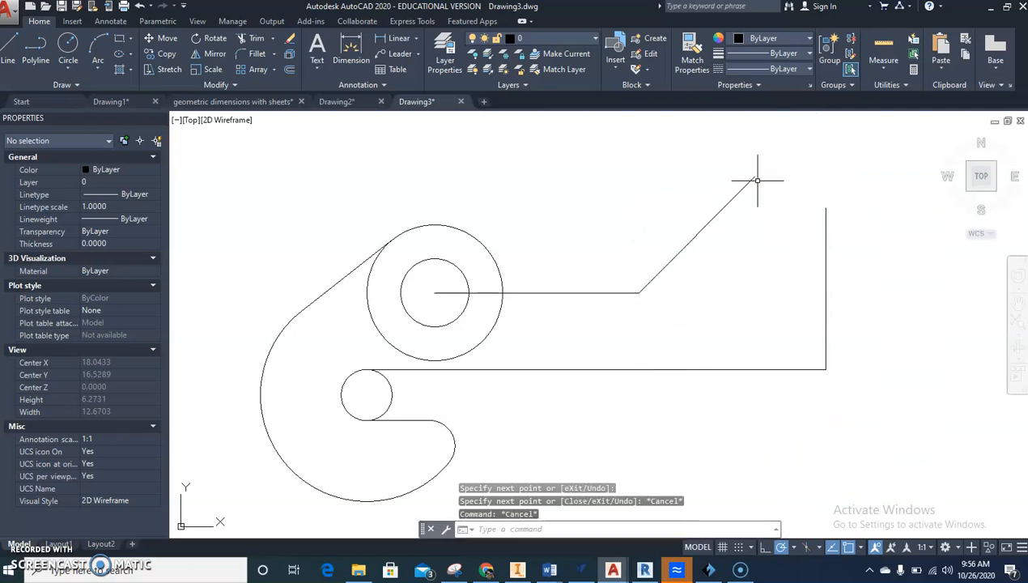
Step: Draw a horizontal line from the upper end of the vertical line leftward to the diagonal line
{"action": "type", "text": "l"}
{"action": "key", "text": "Return"}
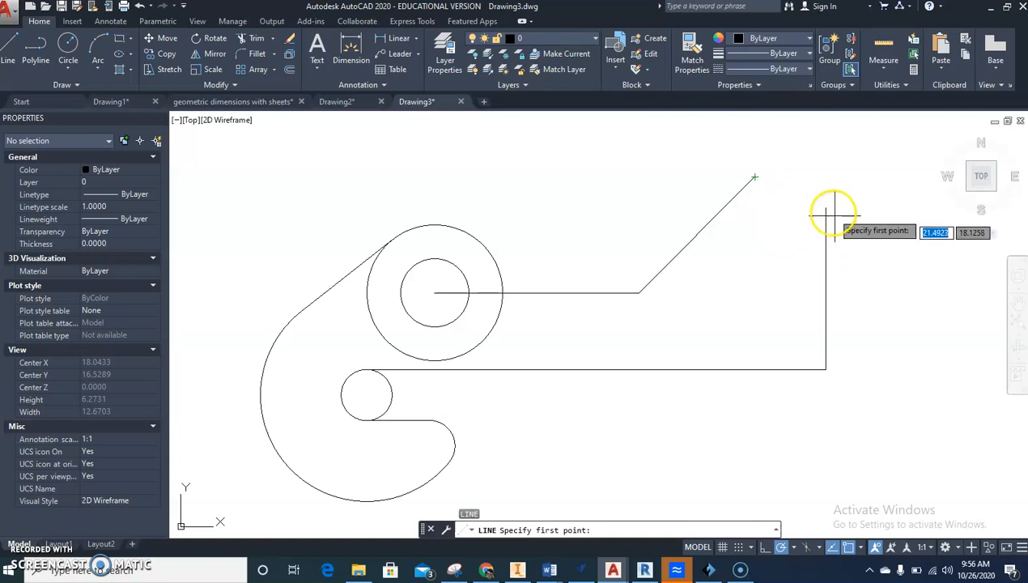
{"action": "left_click", "coordinate": [826, 208]}
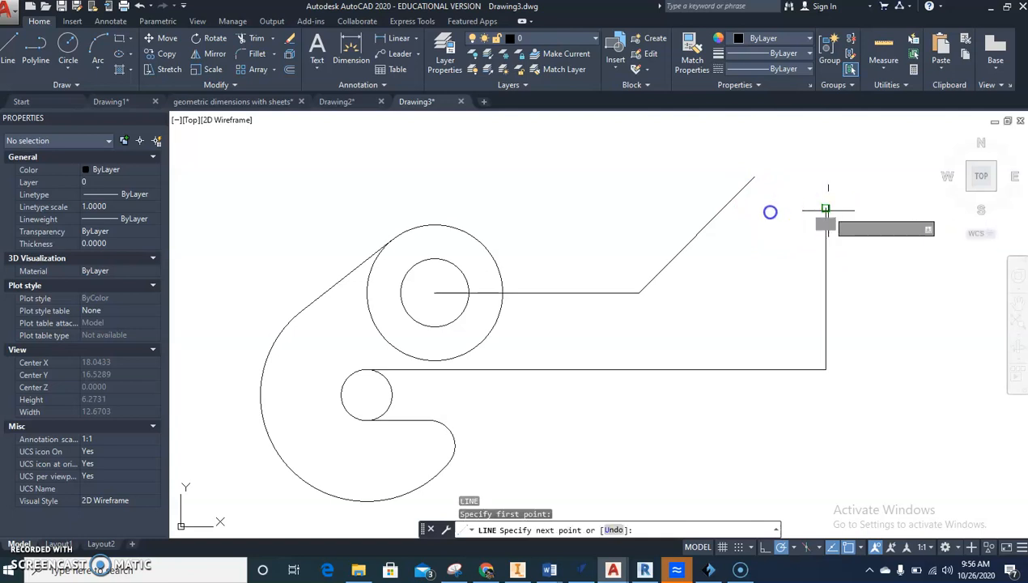
{"action": "left_click", "coordinate": [724, 208]}
{"action": "key", "text": "Escape"}
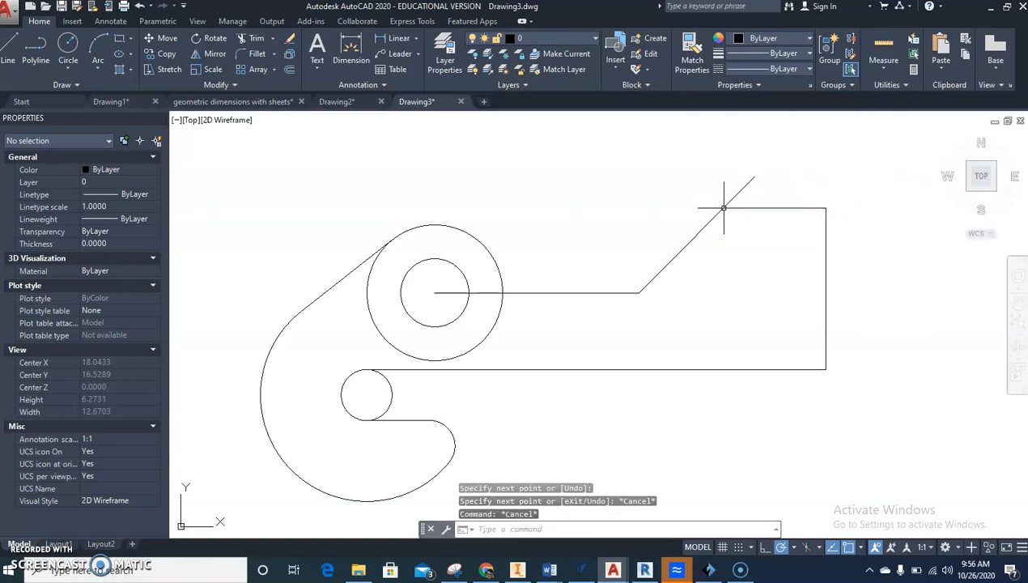
Step: Trim the end of the diagonal line that extends above the upper horizontal line
{"action": "type", "text": "tr"}
{"action": "key", "text": "Return"}
{"action": "key", "text": "Return"}
{"action": "left_click", "coordinate": [753, 179]}
{"action": "key", "text": "Escape"}
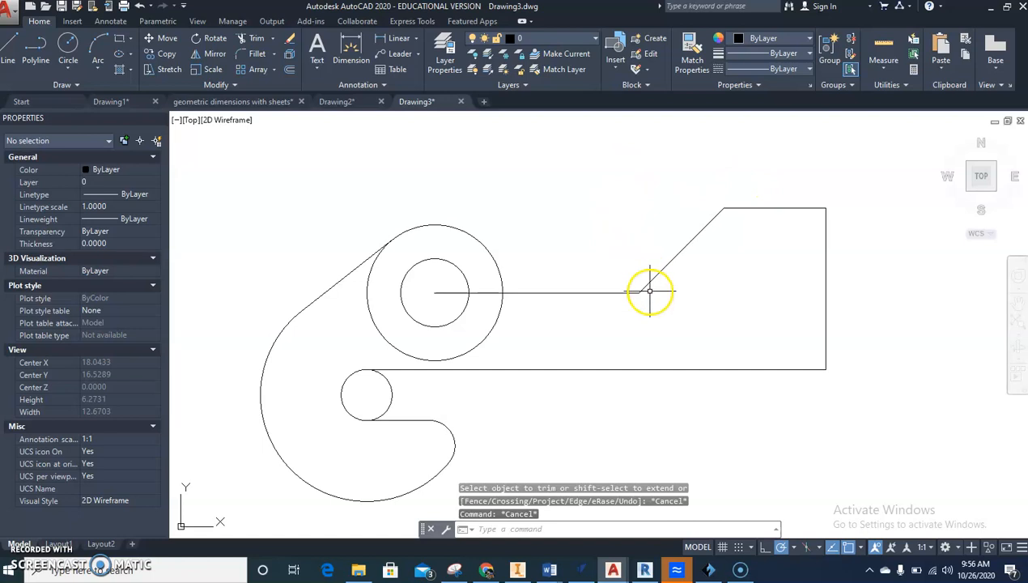
{"action": "middle_click_drag", "start_coordinate": [651, 292], "coordinate": [627, 292]}
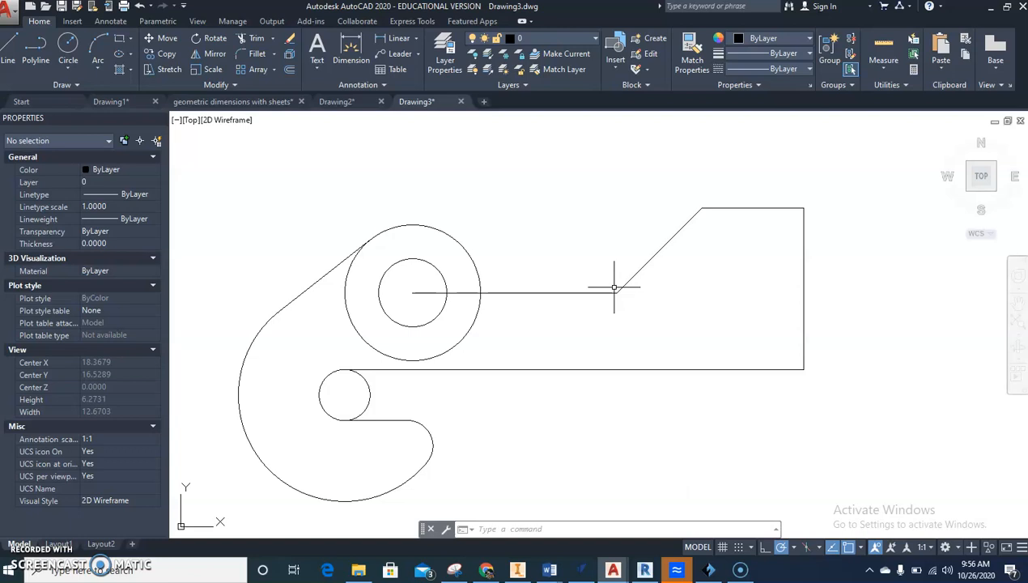
Step: Offset the right vertical edge 2 units to the left and the long lower horizontal edge 0.625 upward
{"action": "type", "text": "o"}
{"action": "key", "text": "Return"}
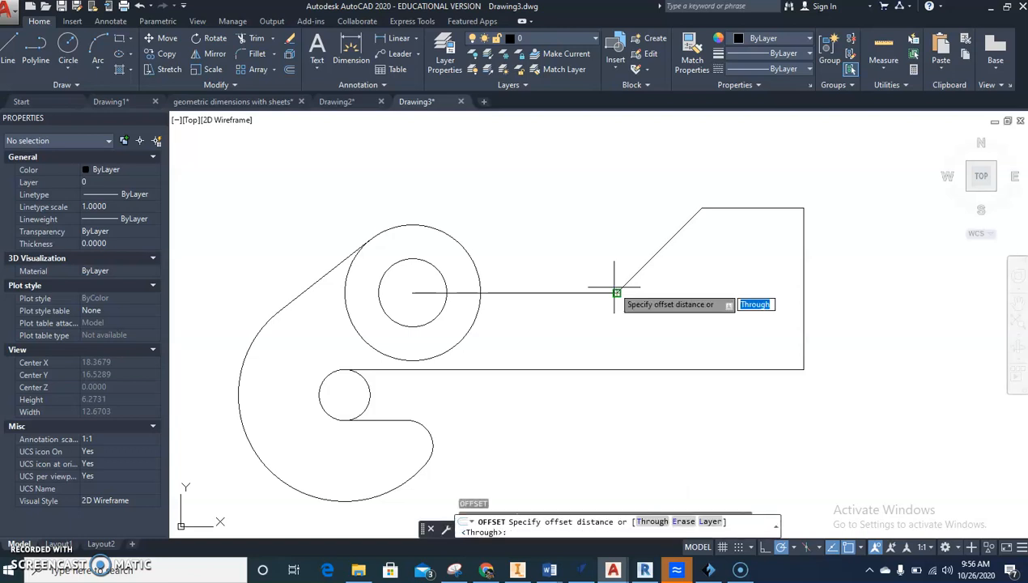
{"action": "type", "text": "2"}
{"action": "key", "text": "Return"}
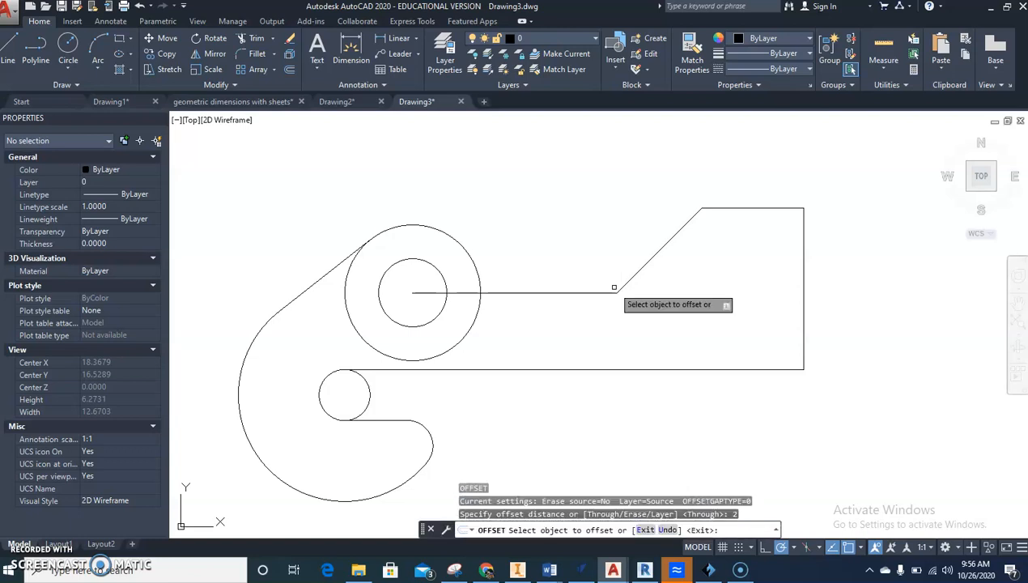
{"action": "left_click", "coordinate": [803, 288]}
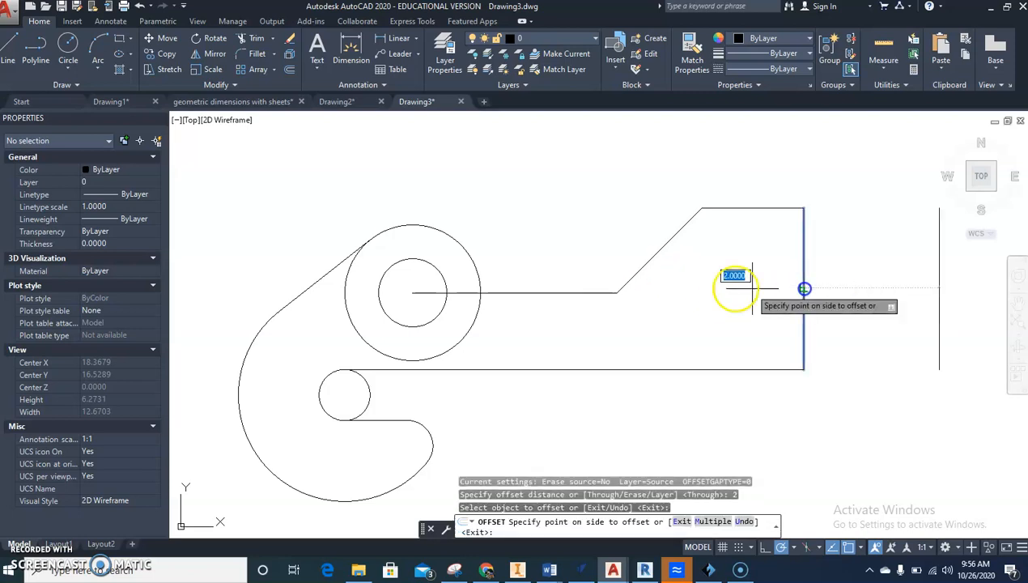
{"action": "left_click", "coordinate": [657, 283]}
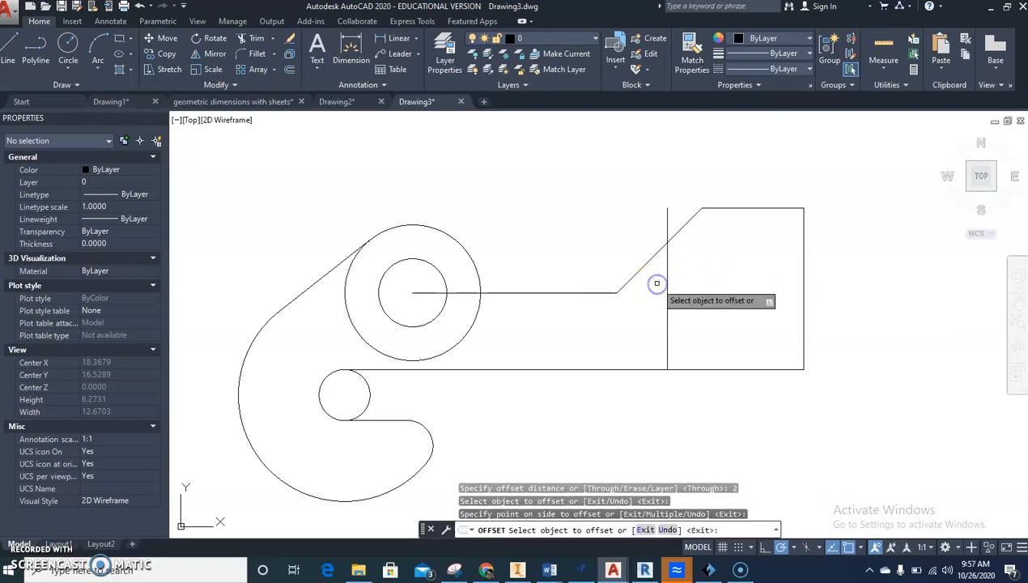
{"action": "left_click", "coordinate": [679, 289]}
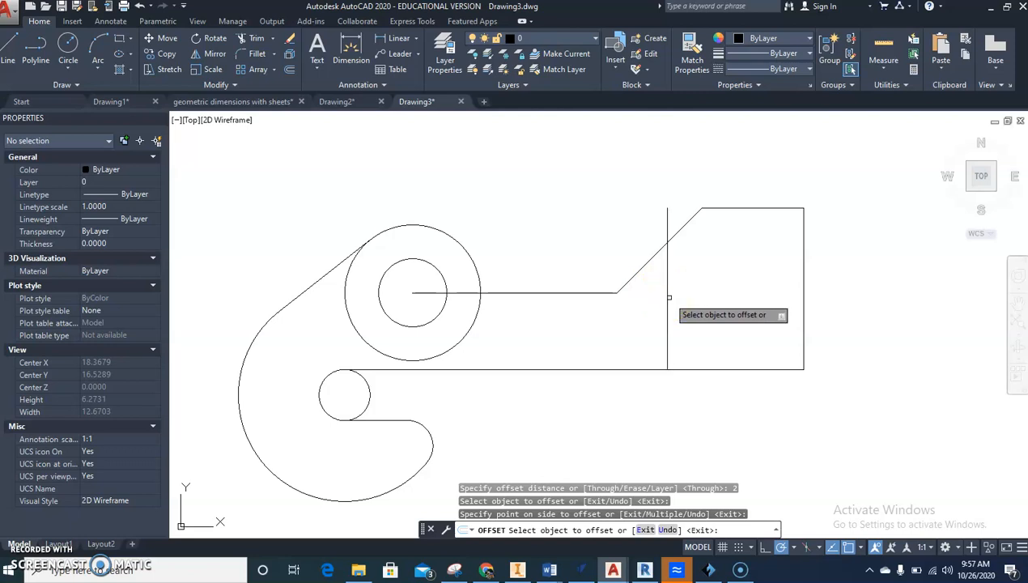
{"action": "left_click", "coordinate": [727, 370]}
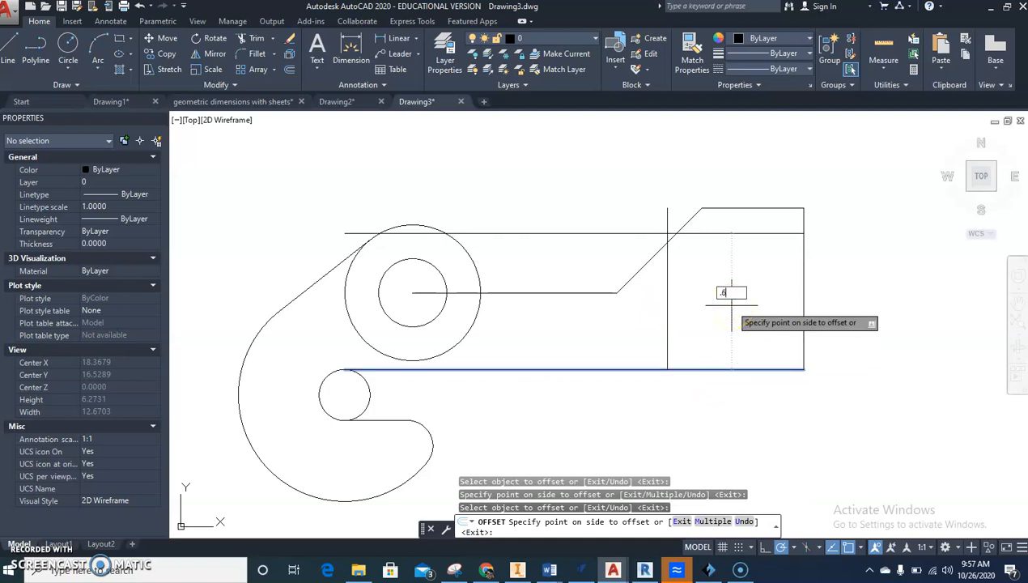
{"action": "key", "text": "Return"}
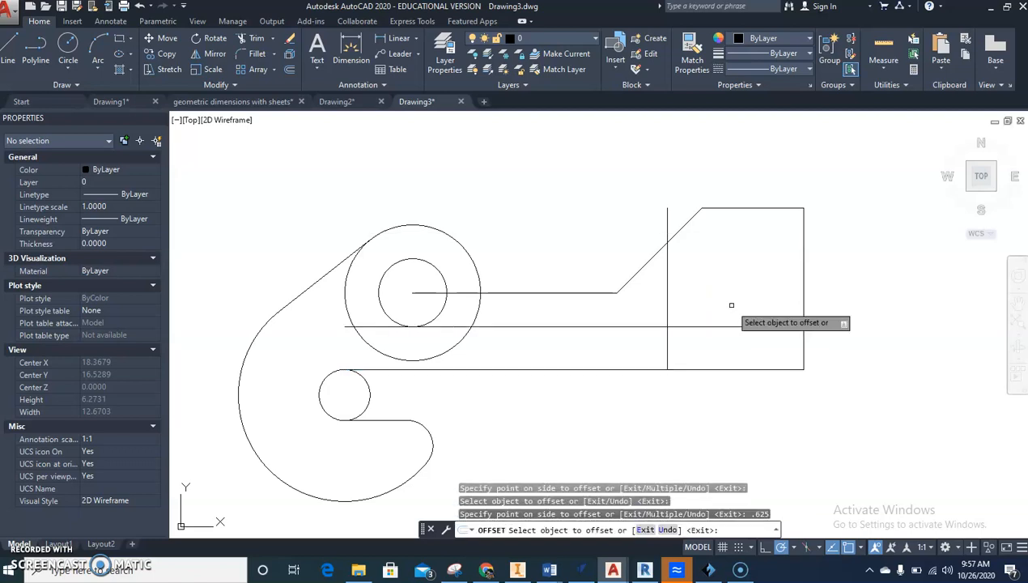
Step: Offset the right vertical edge 0.75 to the left and the upper horizontal edge 0.75 downward
{"action": "left_click", "coordinate": [806, 248]}
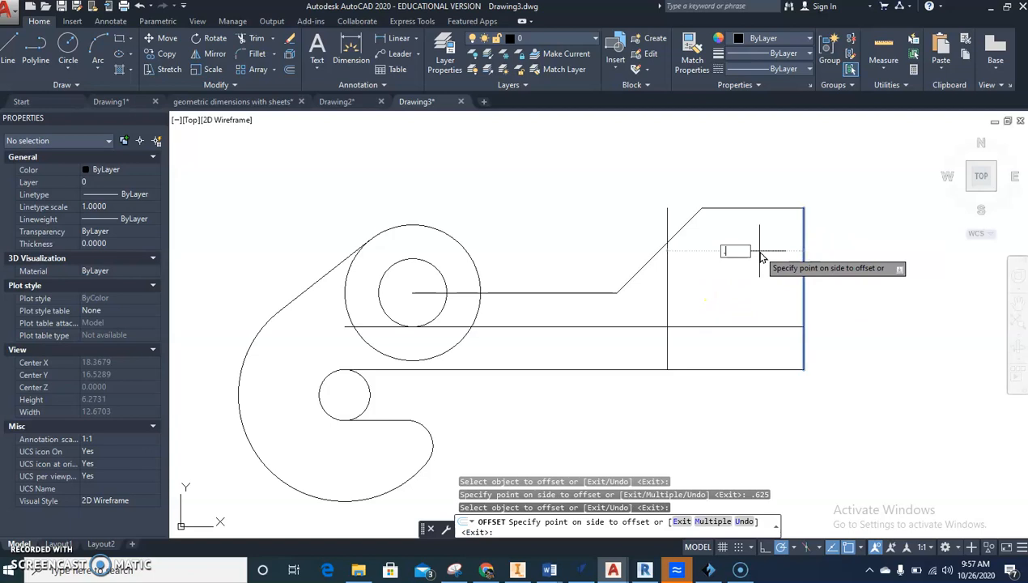
{"action": "type", "text": ".75"}
{"action": "key", "text": "Return"}
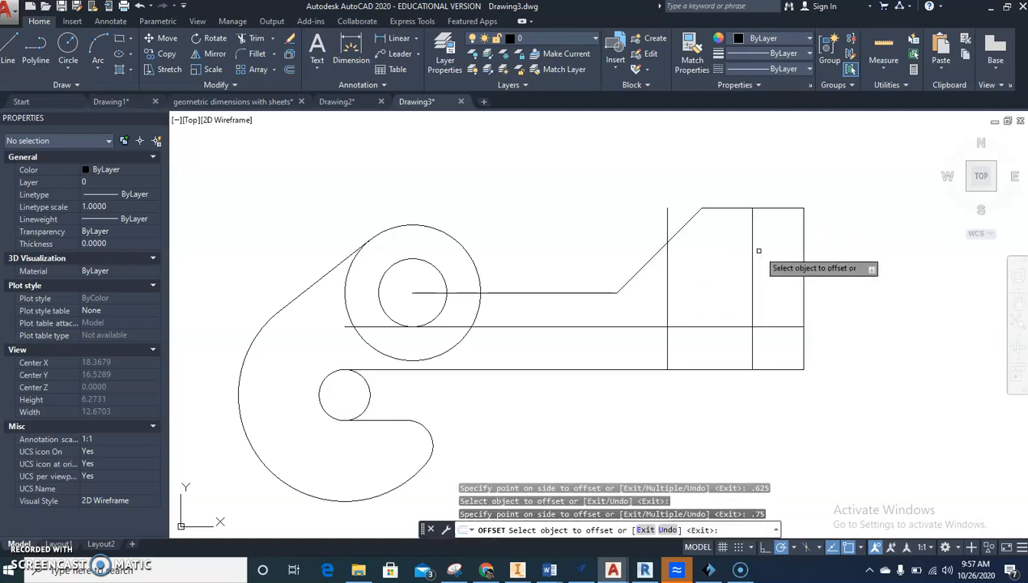
{"action": "left_click", "coordinate": [771, 209]}
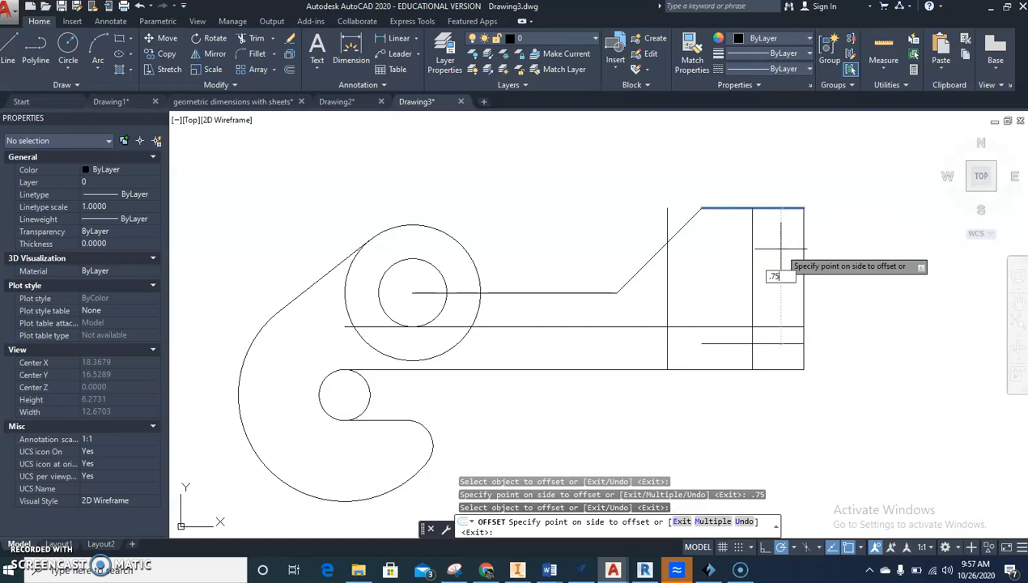
{"action": "left_click", "coordinate": [780, 250]}
{"action": "left_click", "coordinate": [758, 248]}
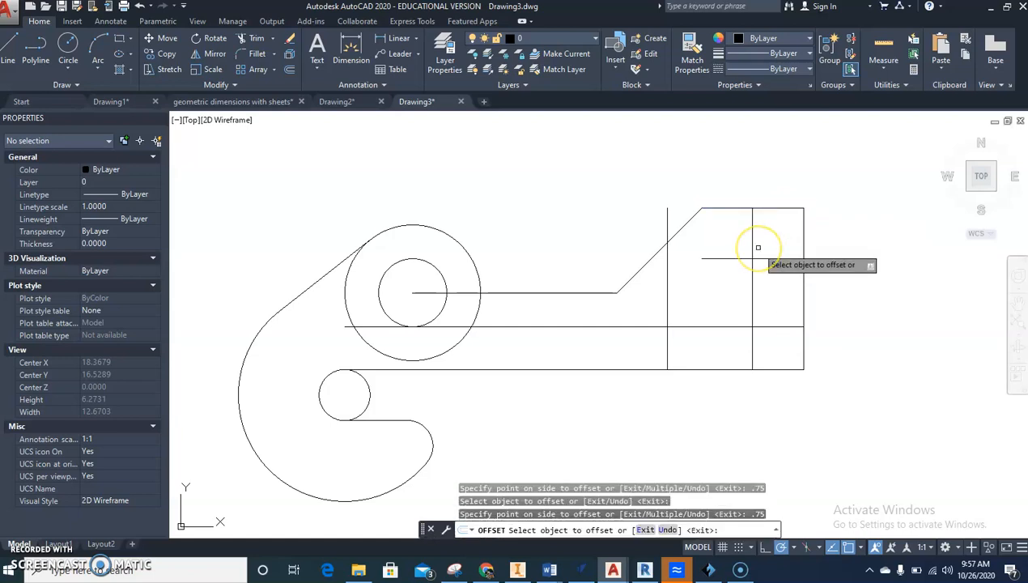
{"action": "key", "text": "Escape"}
{"action": "key", "text": "Escape"}
{"action": "key", "text": "Escape"}
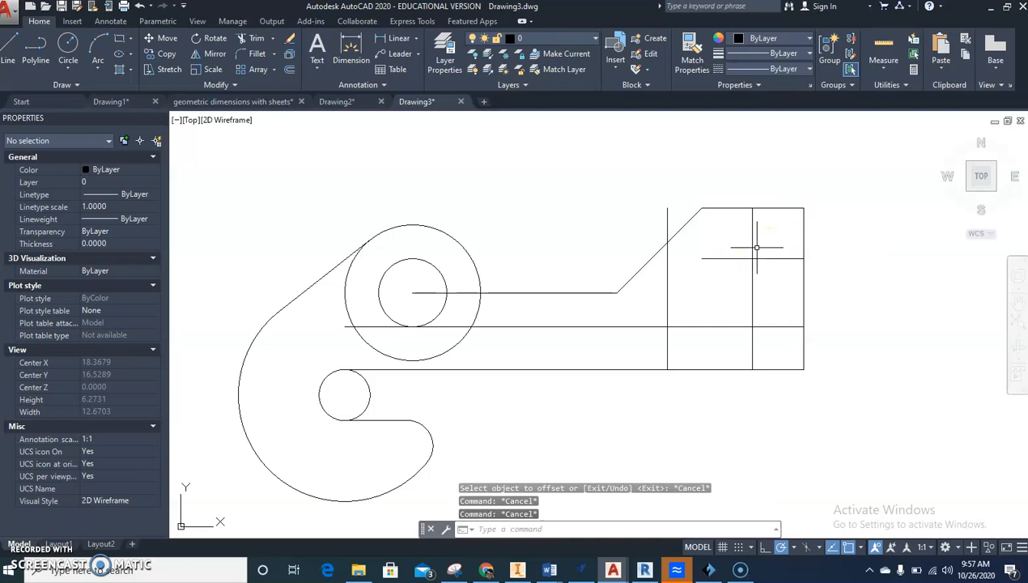
Step: Draw a circle of radius 0.25 at the intersection of the 2-unit and 0.625 offset lines
{"action": "left_click", "coordinate": [67, 49]}
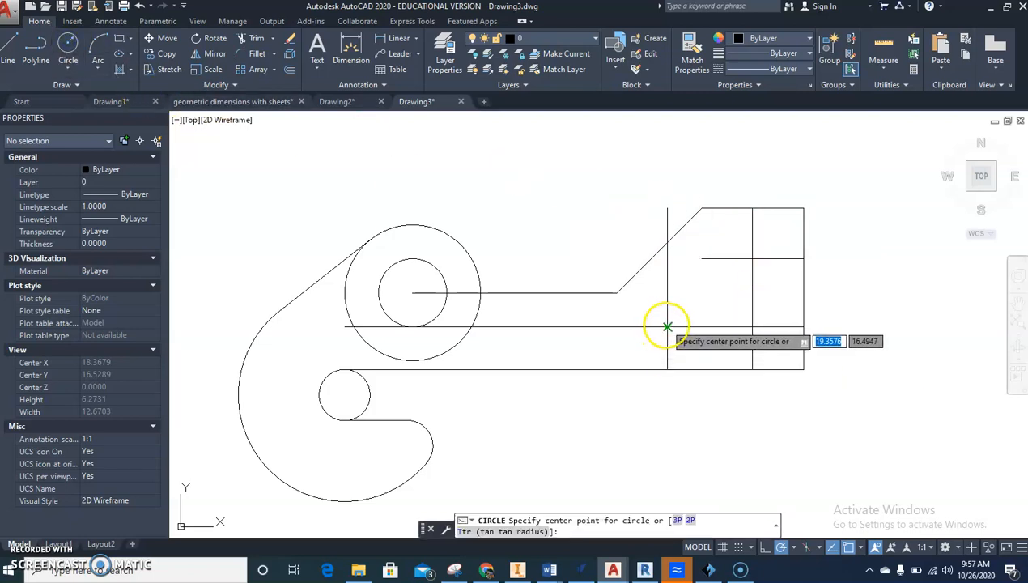
{"action": "left_click", "coordinate": [667, 327]}
{"action": "key", "text": "BackSpace"}
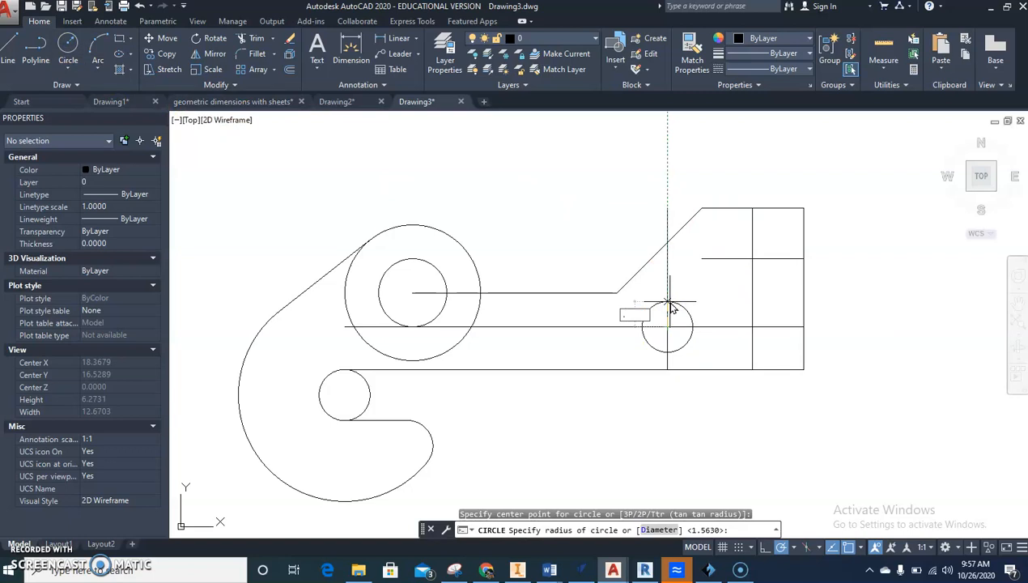
{"action": "type", "text": ".25"}
{"action": "key", "text": "Return"}
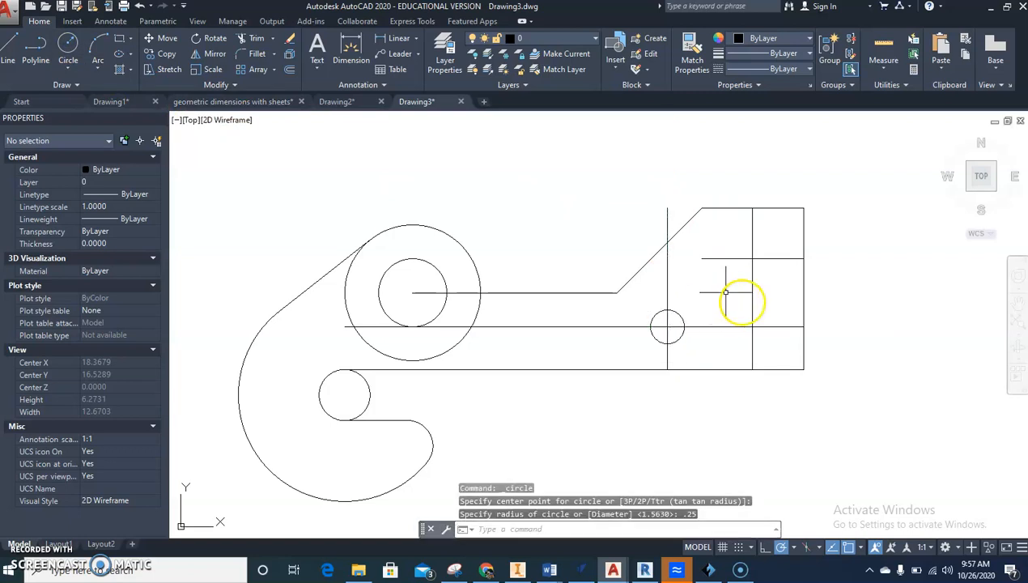
Step: Copy the 0.25-radius circle by its center to the intersection of the two 0.75 offset lines
{"action": "left_click", "coordinate": [678, 312]}
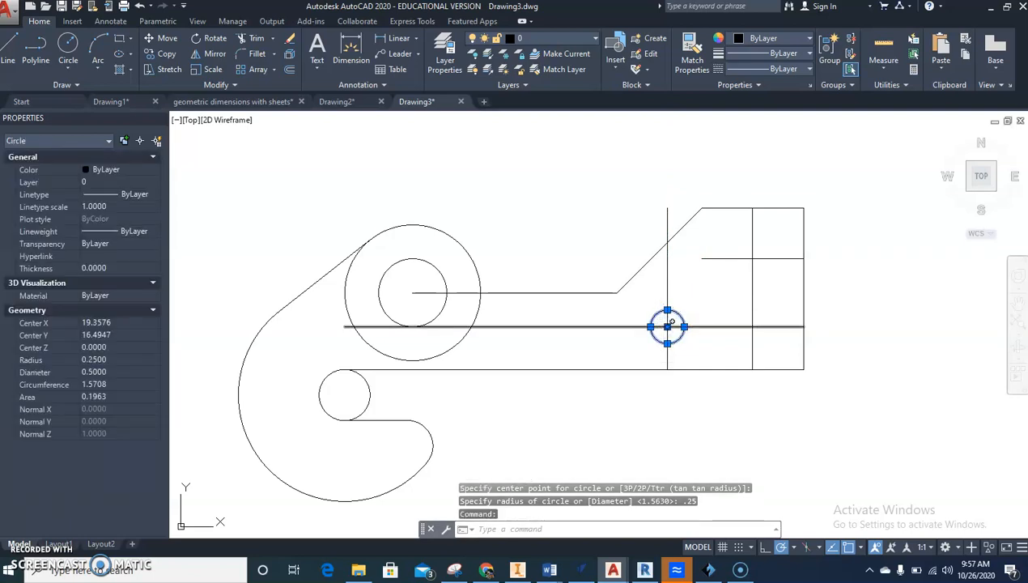
{"action": "left_click", "coordinate": [666, 327]}
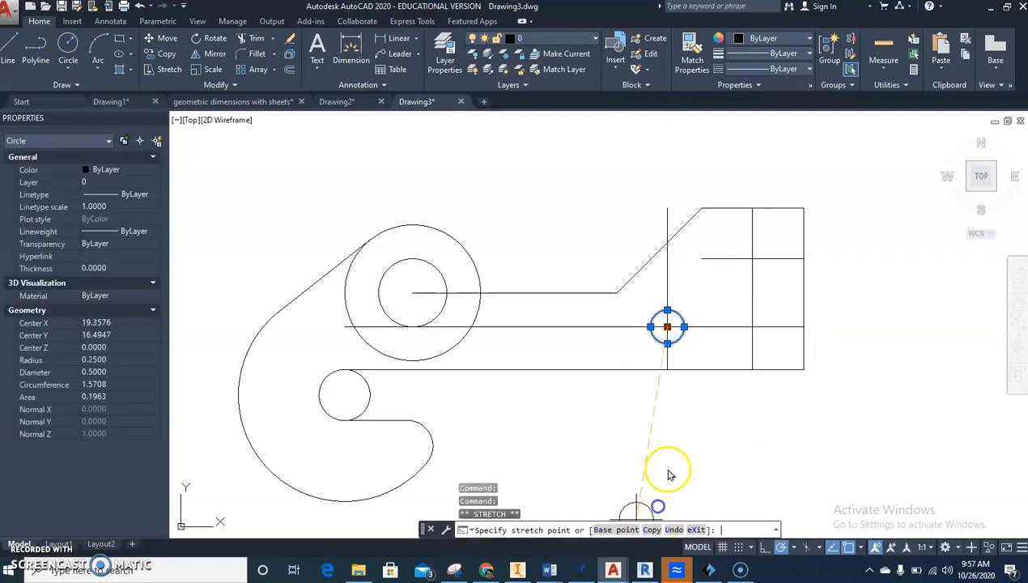
{"action": "left_click", "coordinate": [652, 530]}
{"action": "left_click", "coordinate": [751, 259]}
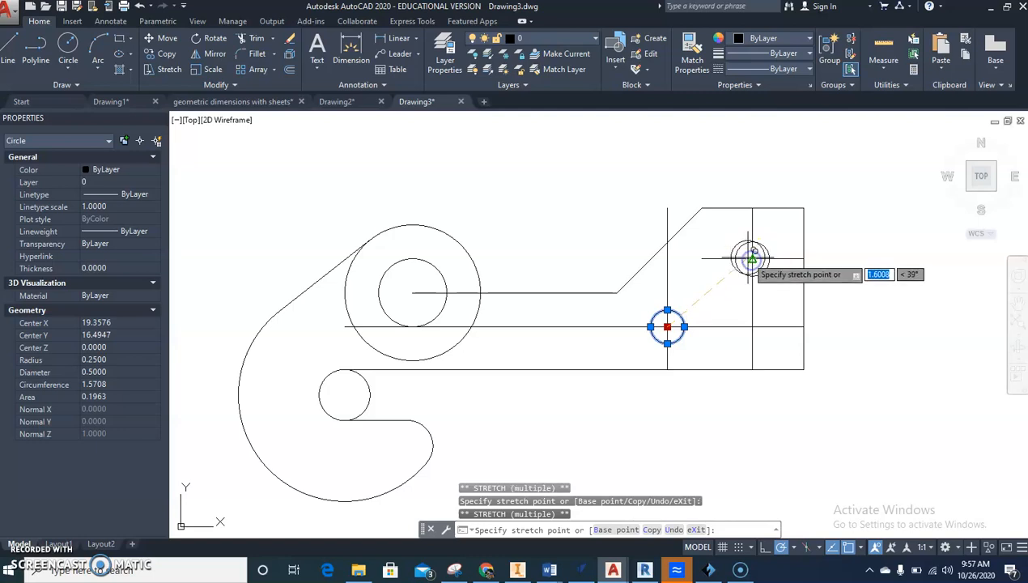
{"action": "key", "text": "Escape"}
{"action": "key", "text": "Escape"}
{"action": "key", "text": "Escape"}
{"action": "key", "text": "Escape"}
Step: Erase the four offset construction lines, keeping the two small circles
{"action": "left_click", "coordinate": [762, 347]}
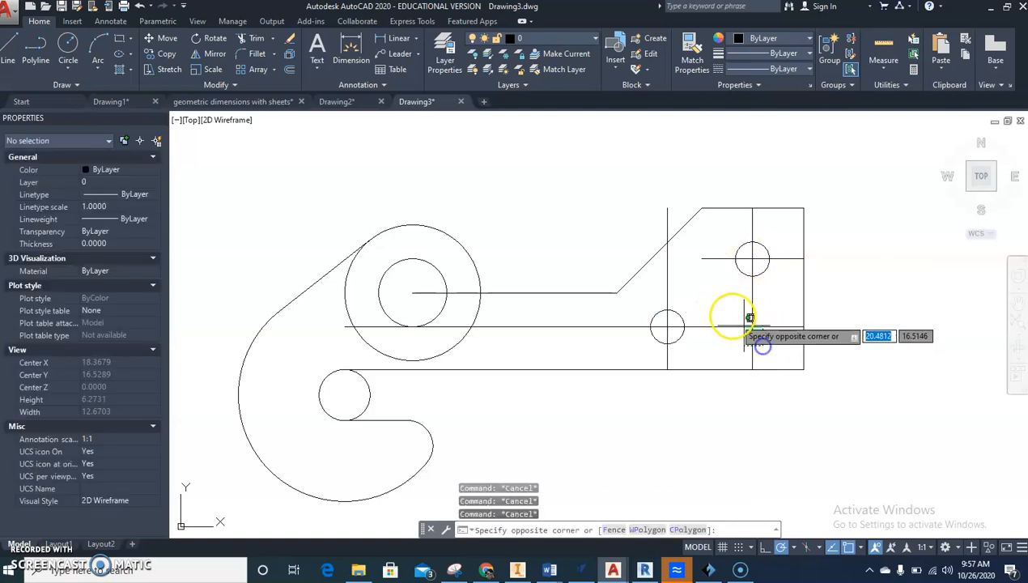
{"action": "left_click", "coordinate": [750, 317]}
{"action": "left_click", "coordinate": [717, 270]}
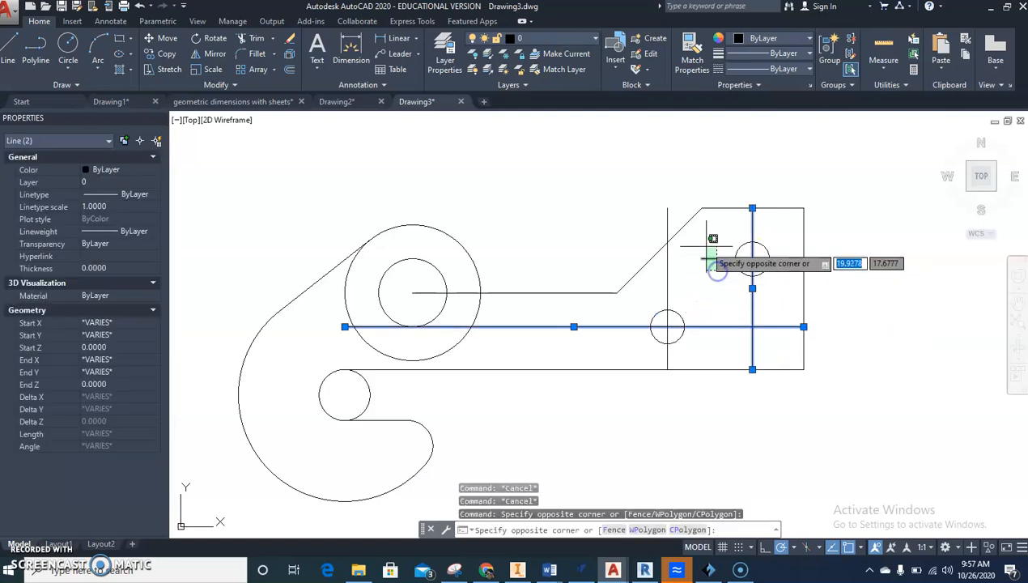
{"action": "left_click", "coordinate": [681, 270]}
{"action": "left_click", "coordinate": [670, 280]}
{"action": "left_click", "coordinate": [649, 271]}
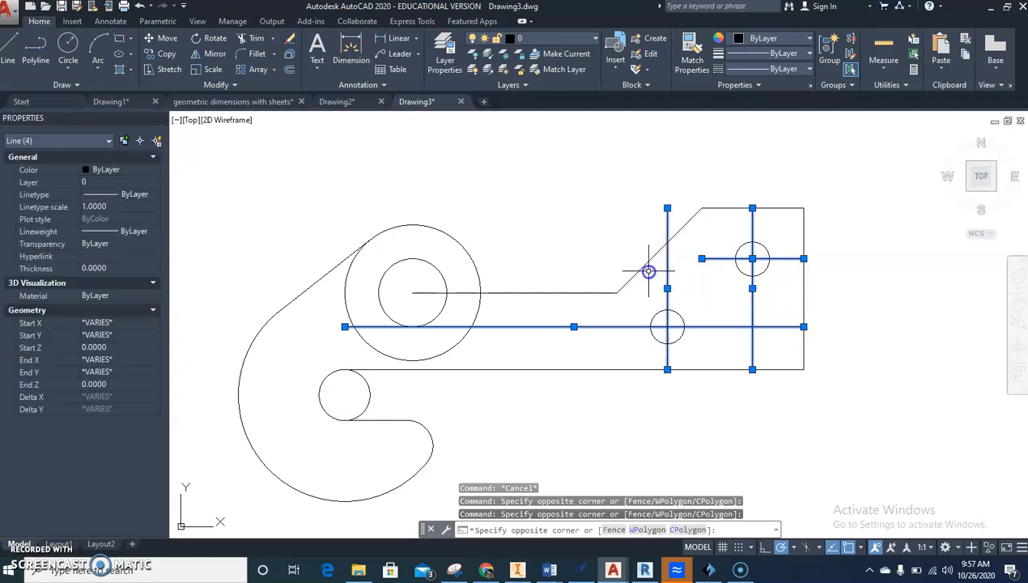
{"action": "key", "text": "Delete"}
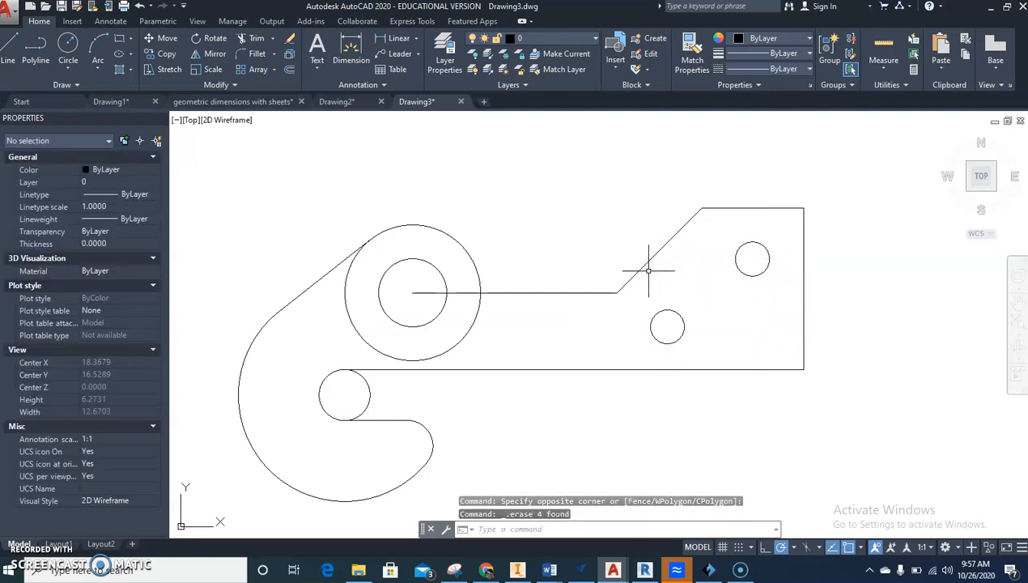
Step: Fillet the horizontal line from the concentric circles' center to the right side of the outer circle with radius 0.375
{"action": "type", "text": "f"}
{"action": "key", "text": "Return"}
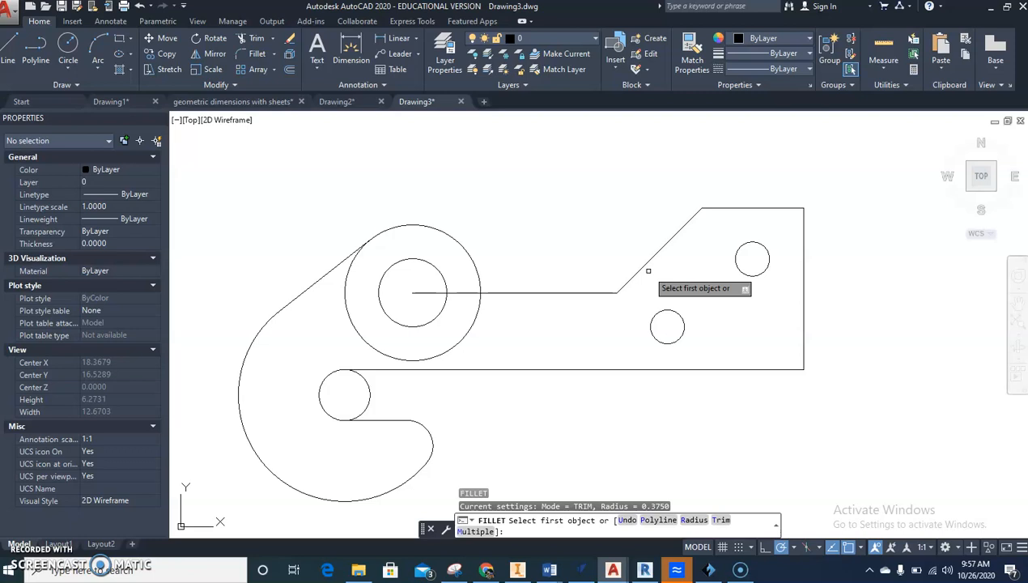
{"action": "type", "text": "r\\"}
{"action": "key", "text": "Return"}
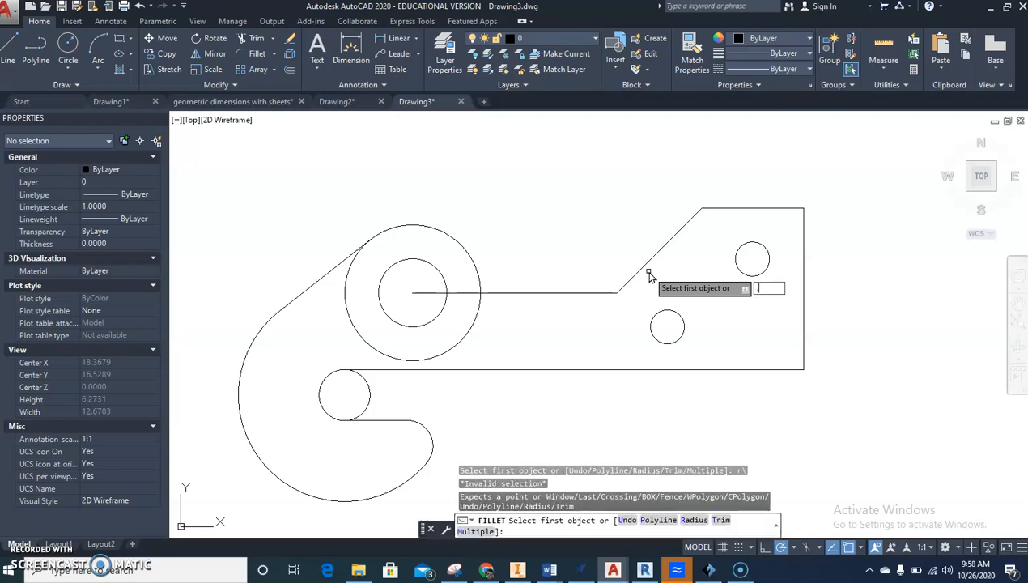
{"action": "key", "text": "Return"}
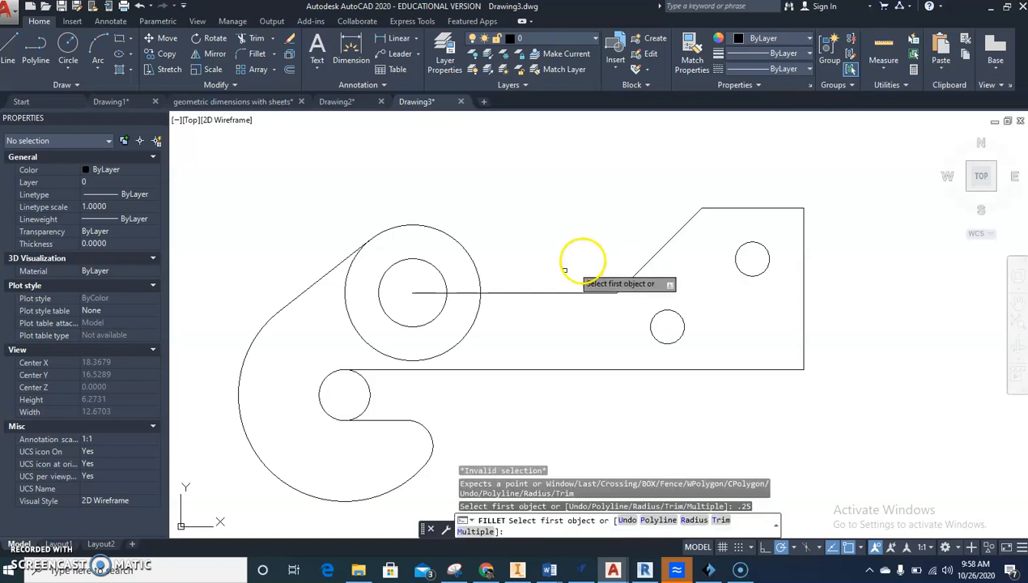
{"action": "left_click", "coordinate": [480, 285]}
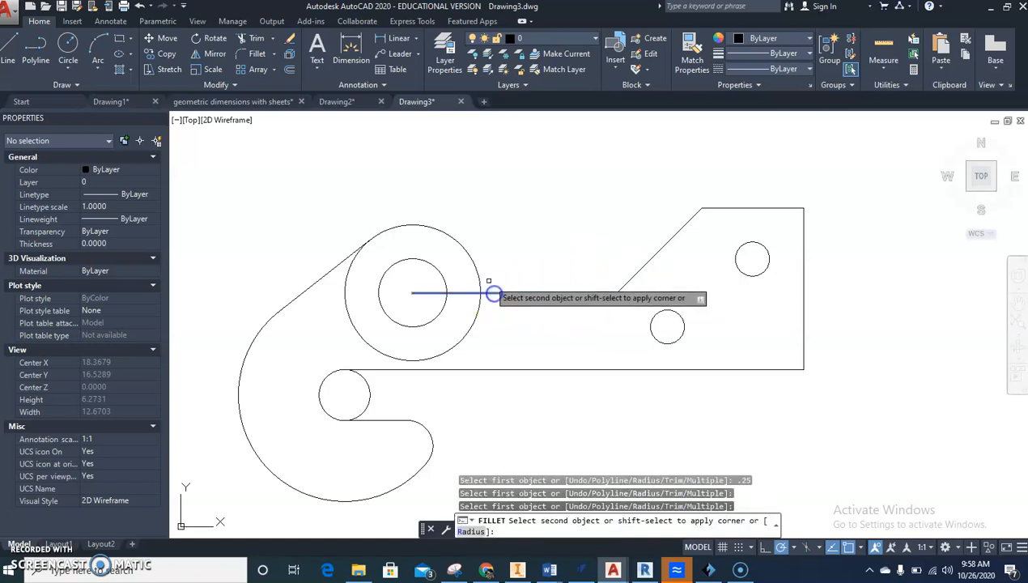
{"action": "left_click", "coordinate": [484, 277]}
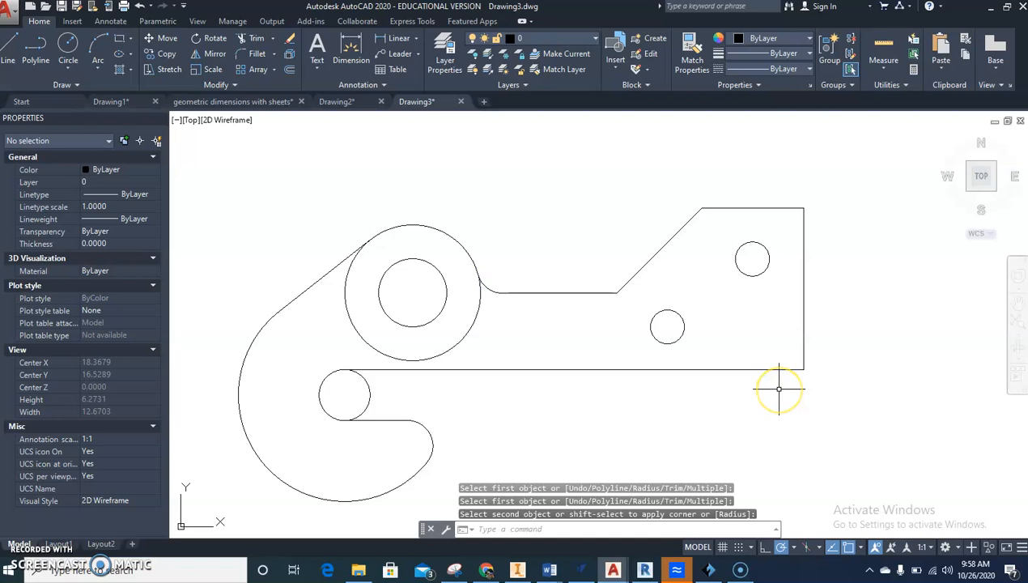
Step: Fillet the lower right corner of the outline with radius 0.375
{"action": "key", "text": "Return"}
{"action": "left_click", "coordinate": [778, 370]}
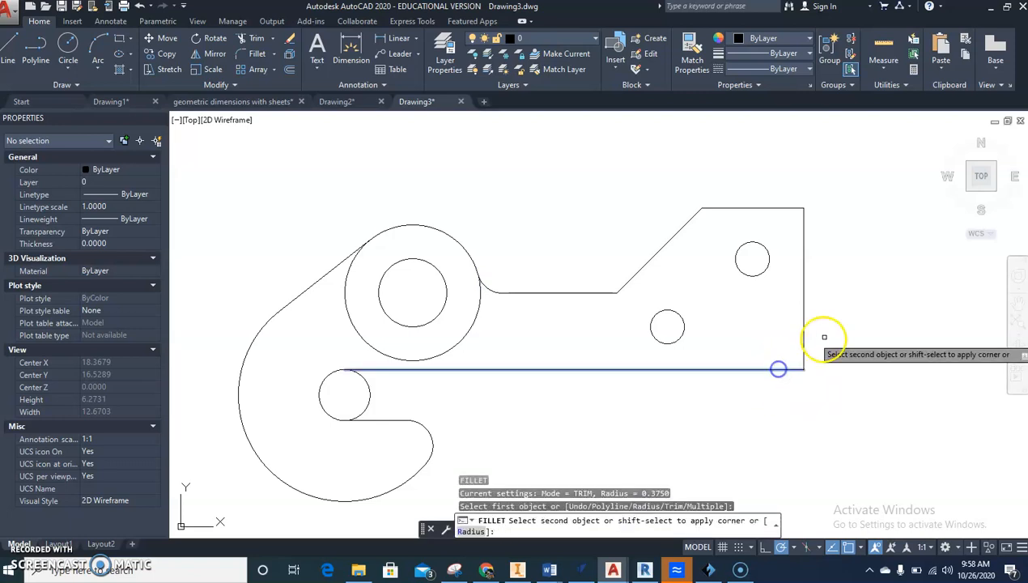
{"action": "left_click", "coordinate": [803, 332]}
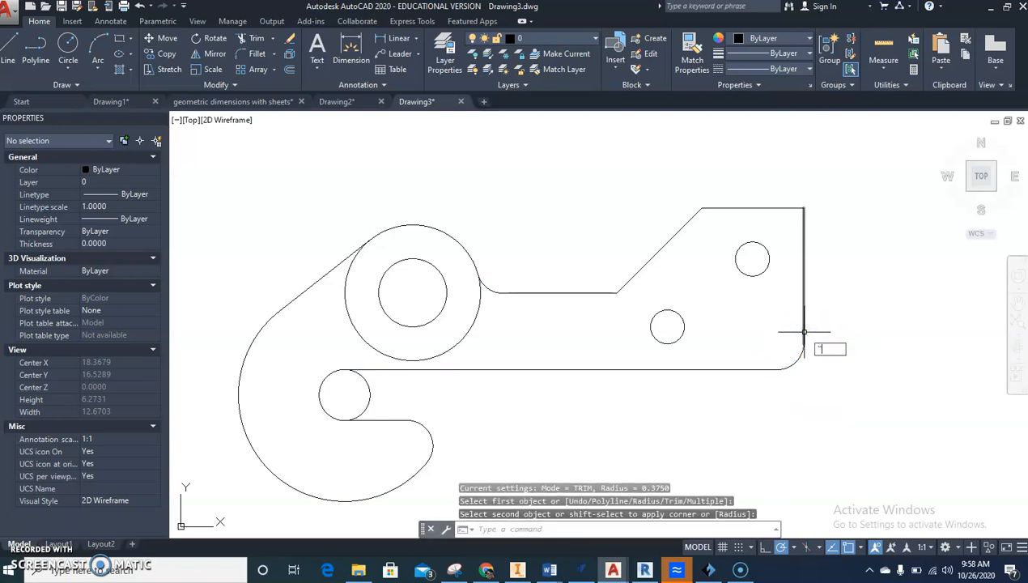
{"action": "key", "text": "Return"}
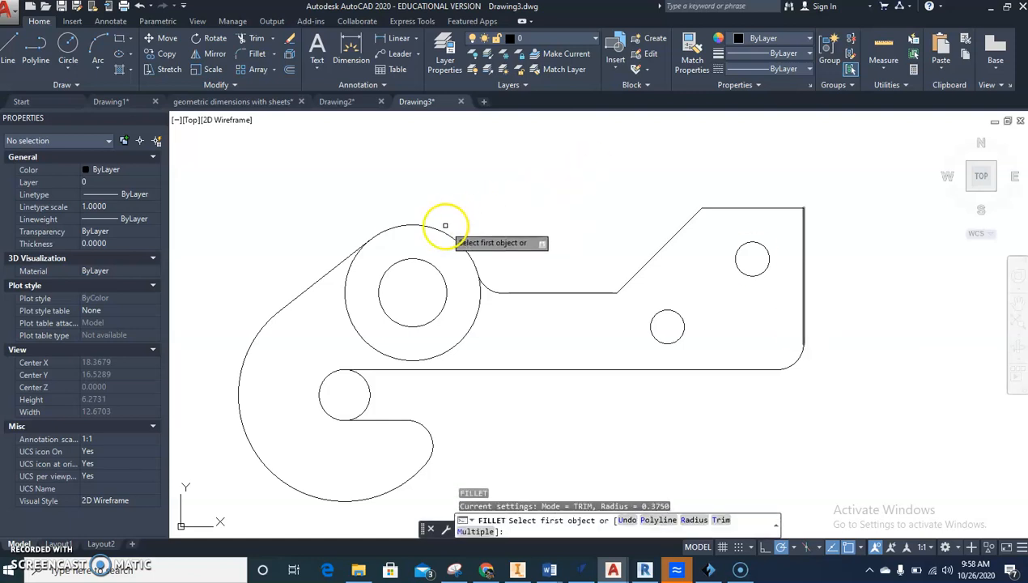
{"action": "left_click", "coordinate": [471, 326]}
{"action": "left_click", "coordinate": [470, 327]}
{"action": "key", "text": "Escape"}
{"action": "key", "text": "Escape"}
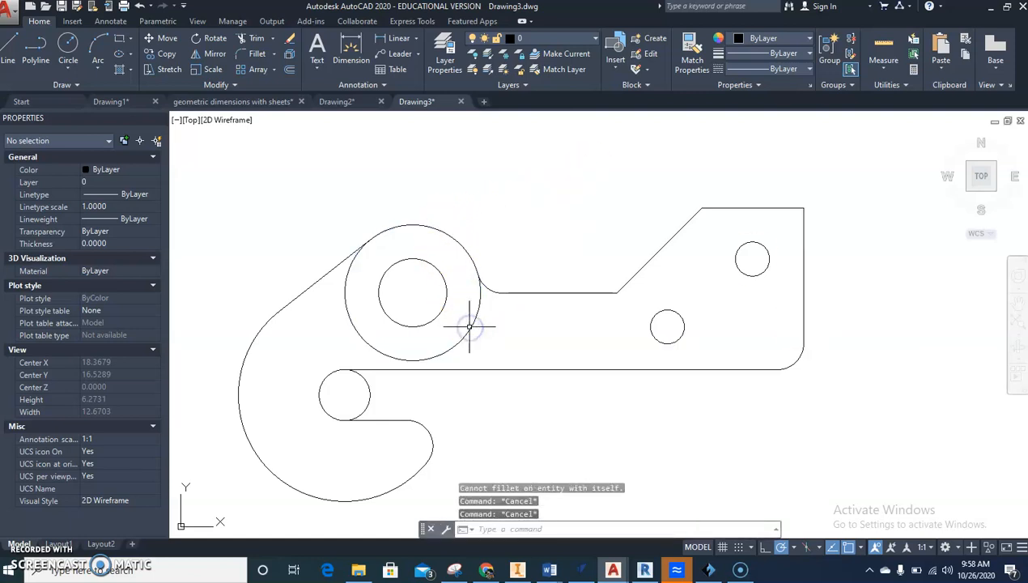
Step: Trim the outer concentric circle's lower part inside the outline and the right half of the circle in the hook opening
{"action": "type", "text": "tr"}
{"action": "key", "text": "Return"}
{"action": "key", "text": "Return"}
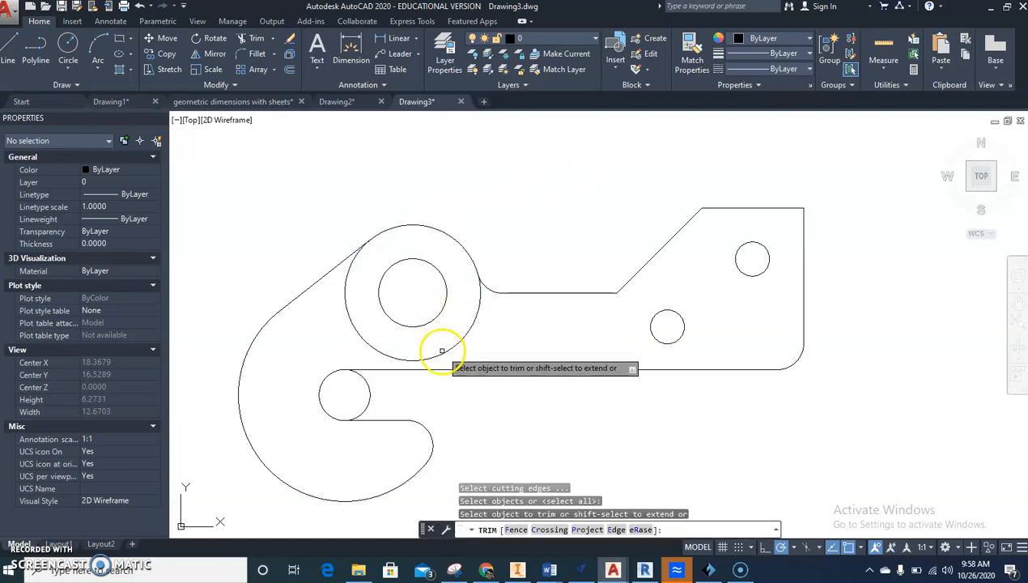
{"action": "left_click", "coordinate": [443, 352]}
{"action": "left_click", "coordinate": [368, 401]}
{"action": "key", "text": "Escape"}
{"action": "scroll", "coordinate": [409, 395], "scroll_direction": "down", "scroll_amount": 3}
{"action": "middle_click_drag", "start_coordinate": [409, 395], "coordinate": [438, 362]}
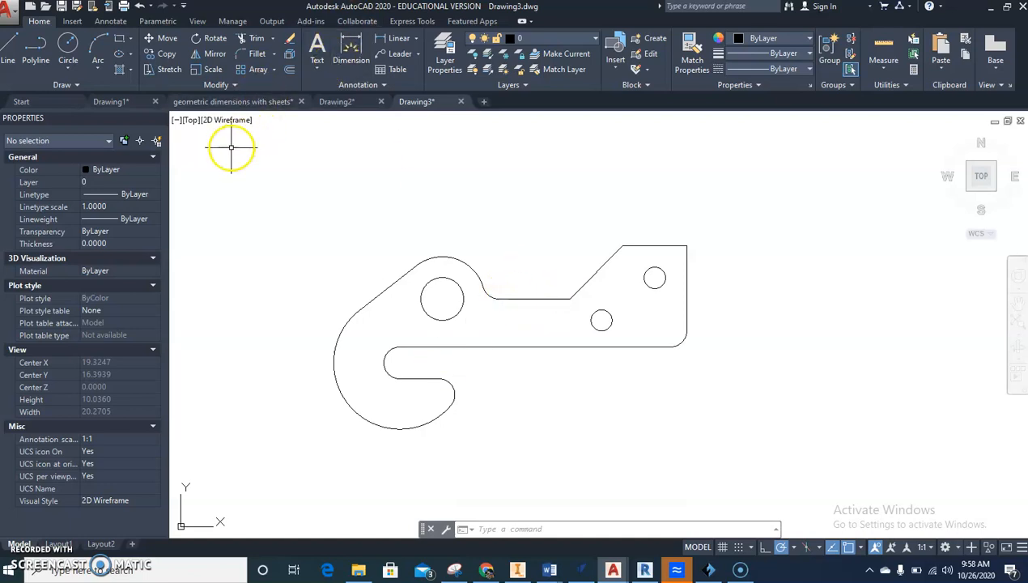
Step: Create a new text style named "woith style"
{"action": "left_click", "coordinate": [111, 22]}
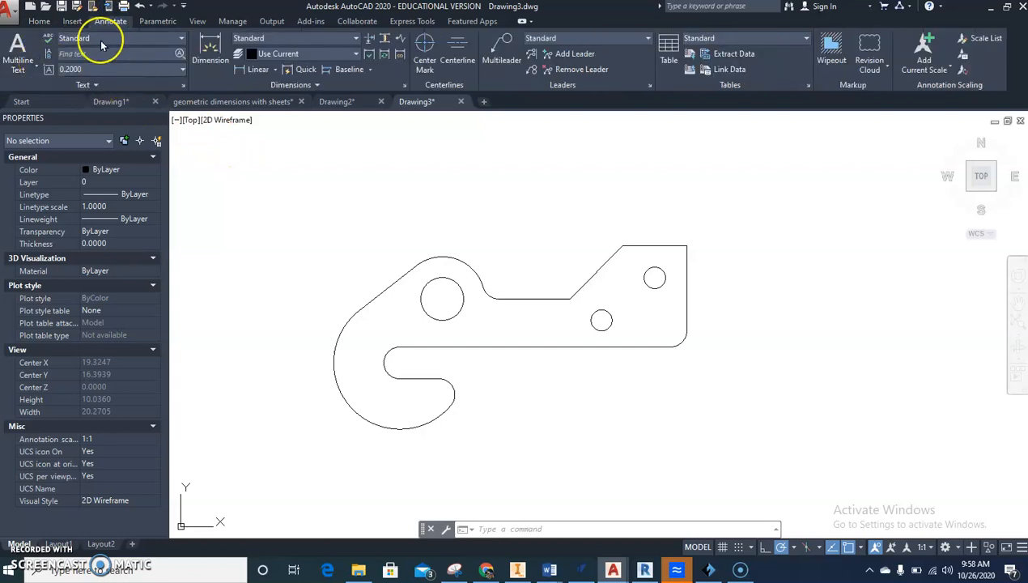
{"action": "left_click", "coordinate": [183, 85]}
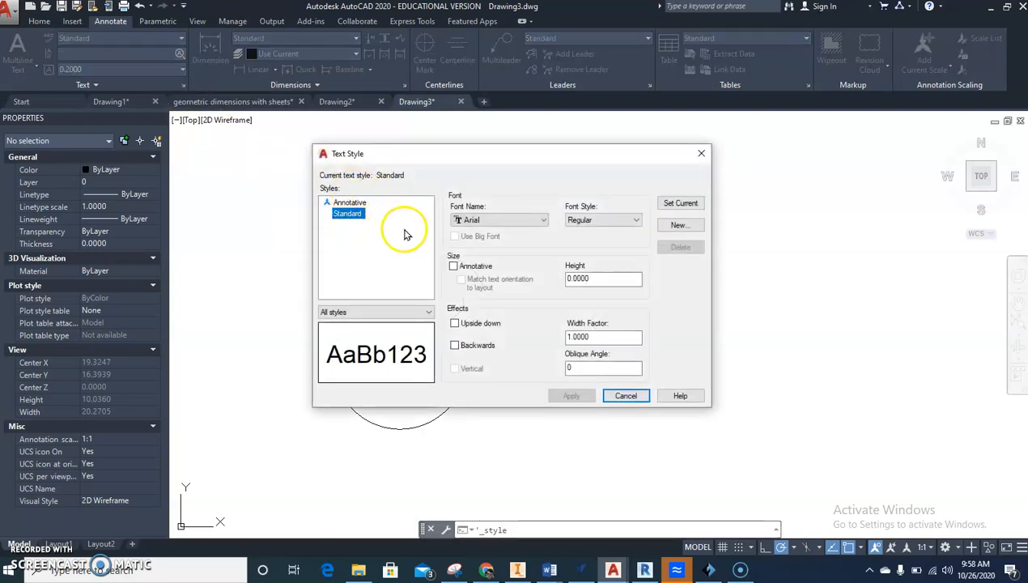
{"action": "left_click", "coordinate": [678, 226]}
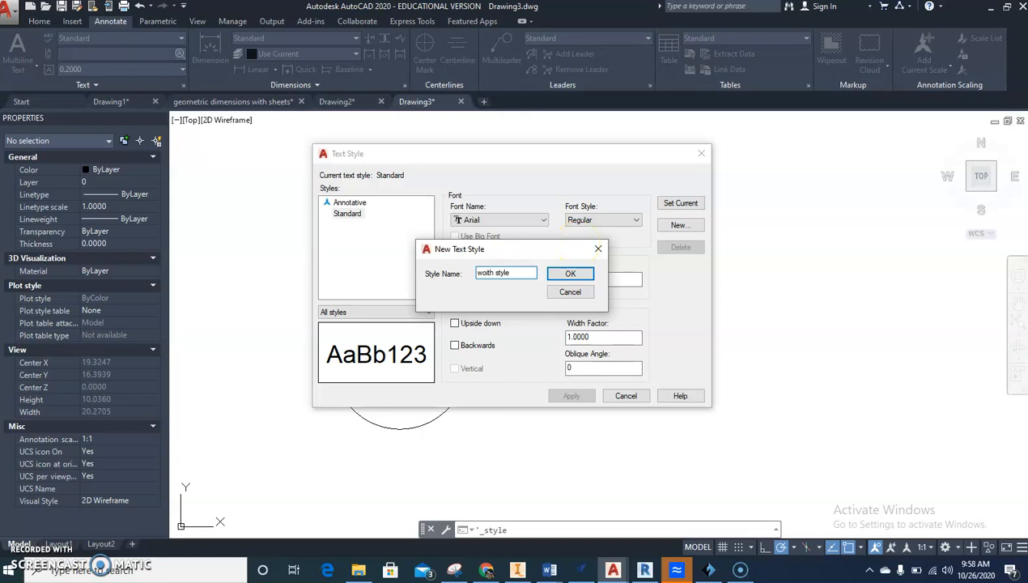
{"action": "left_click", "coordinate": [570, 274]}
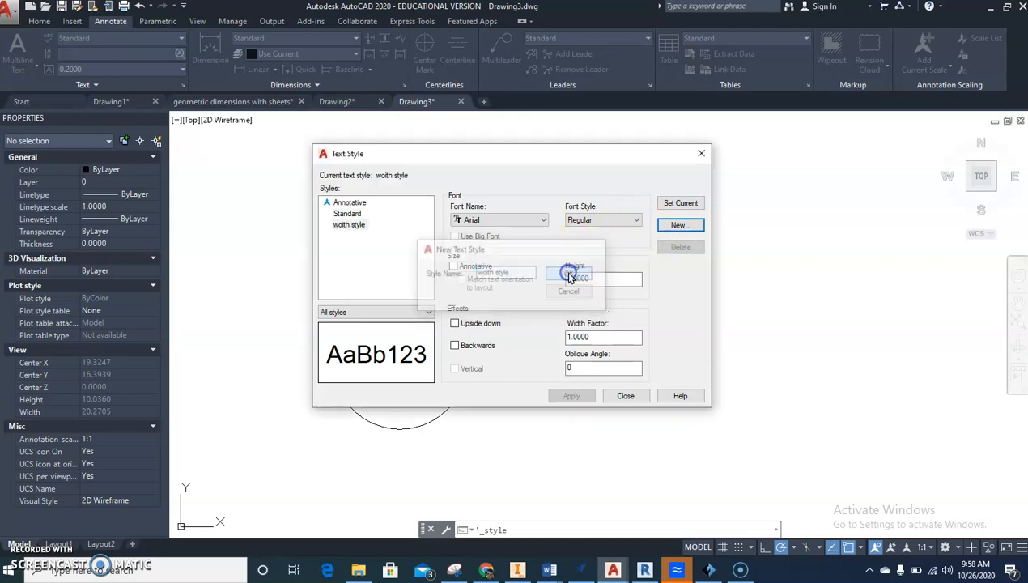
Step: Set the woith style font to Stylus BT with a height of .125, apply the changes and close the text style settings
{"action": "left_click", "coordinate": [526, 221]}
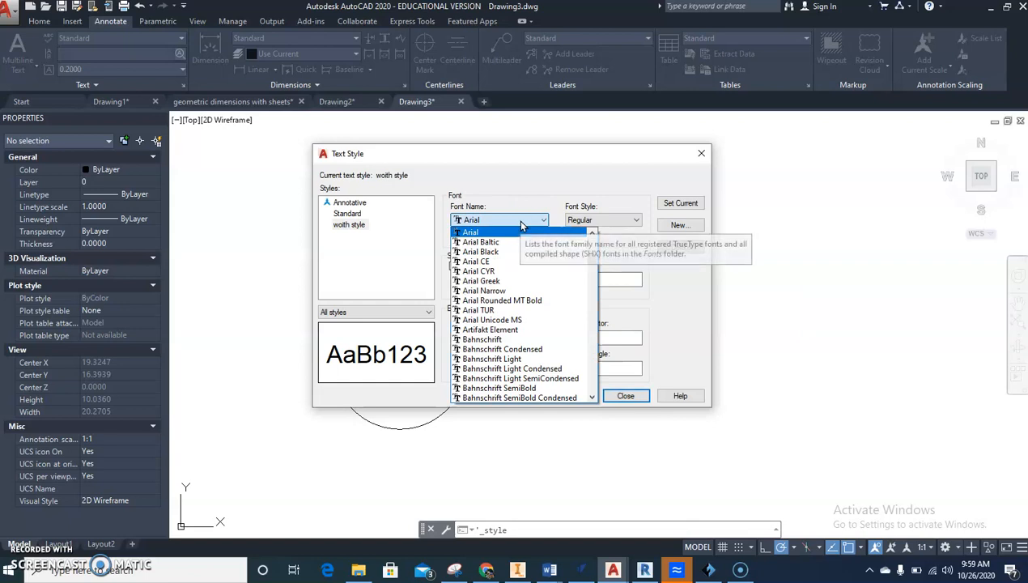
{"action": "type", "text": "st"}
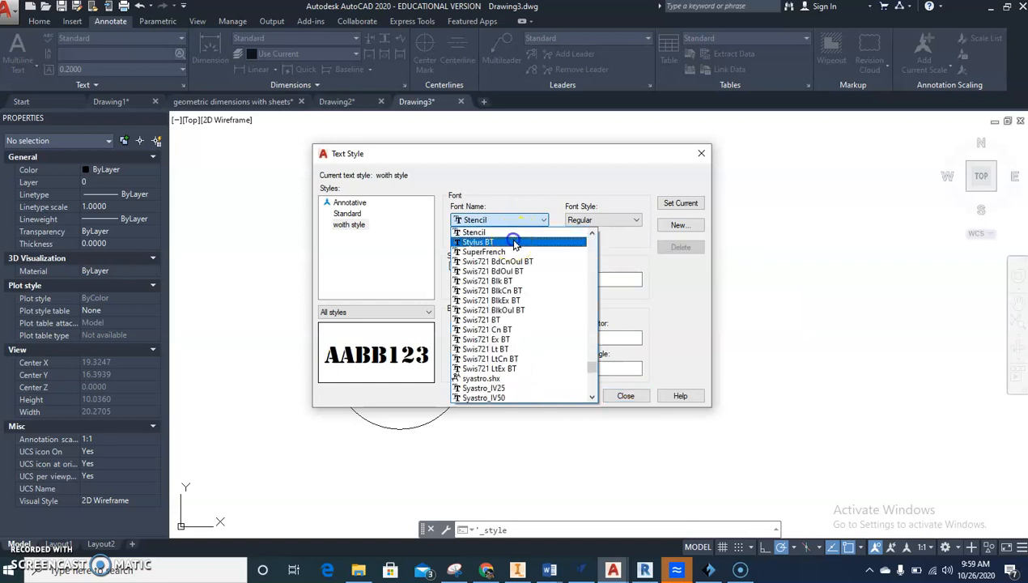
{"action": "left_click", "coordinate": [515, 243]}
{"action": "left_click_drag", "start_coordinate": [629, 276], "coordinate": [513, 279]}
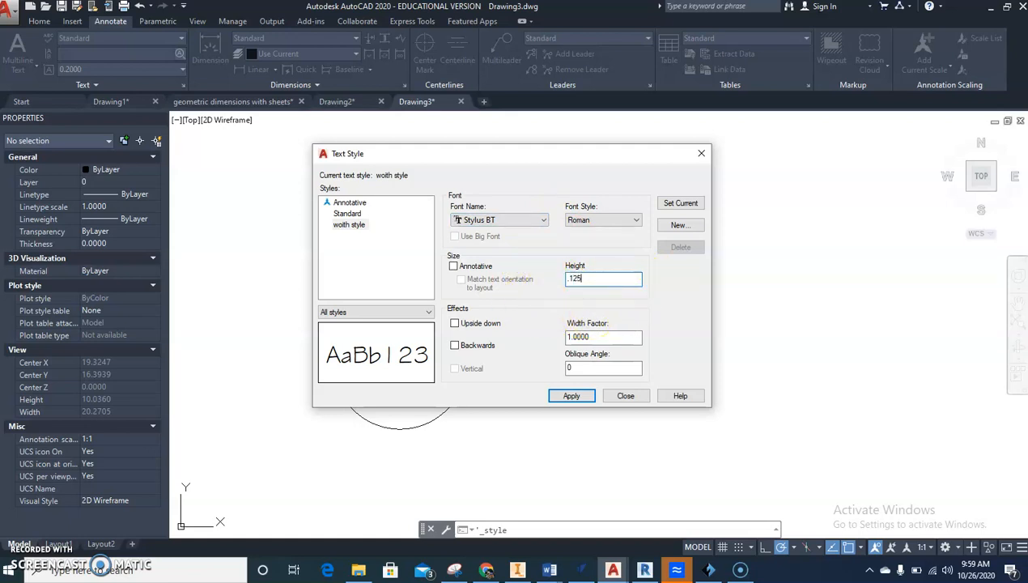
{"action": "left_click", "coordinate": [571, 397]}
{"action": "left_click", "coordinate": [624, 396]}
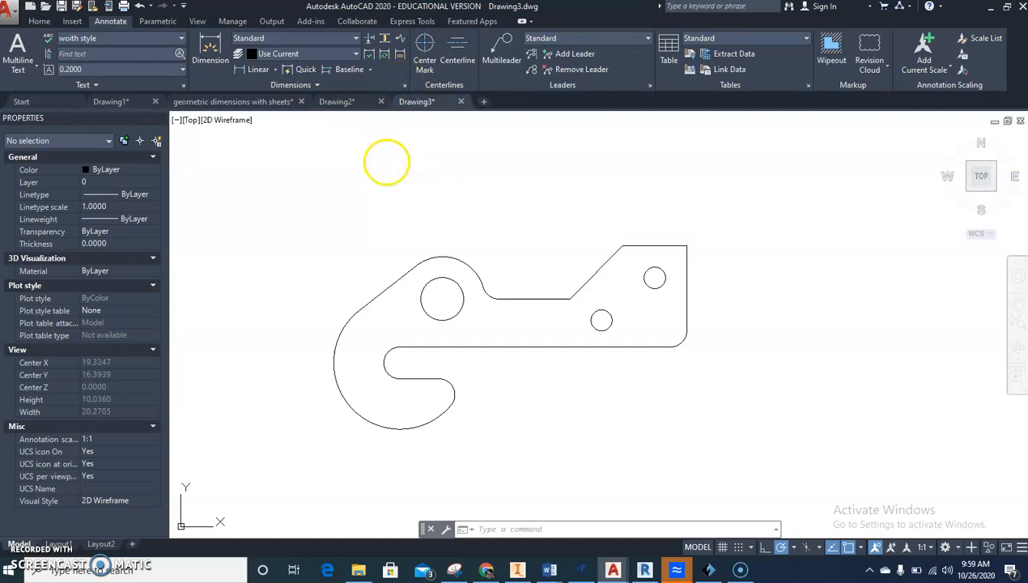
Step: Create a new dimension style named "lacc dim" based on Standard for all dimensions
{"action": "type", "text": "d"}
{"action": "key", "text": "Return"}
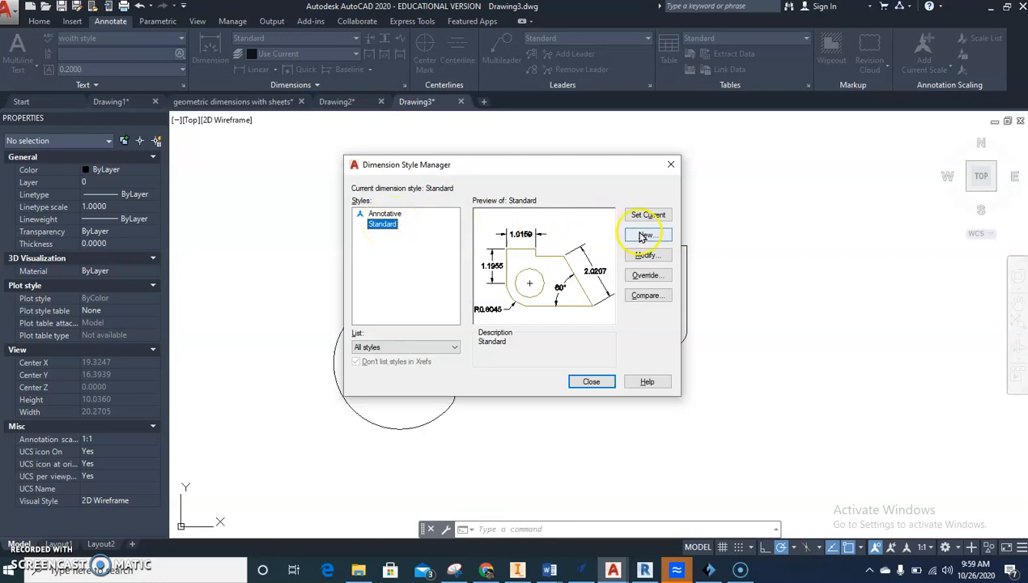
{"action": "left_click", "coordinate": [645, 235]}
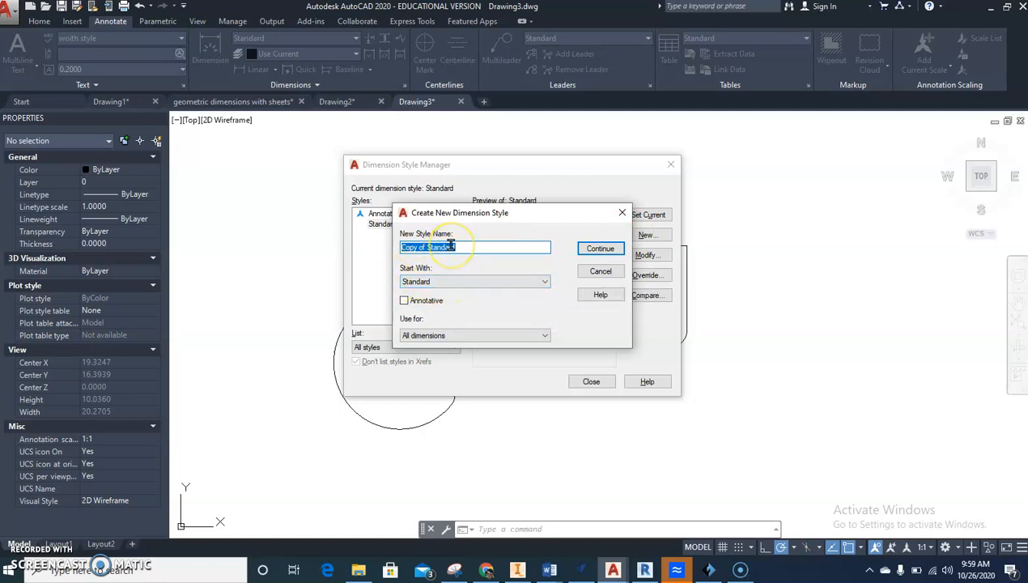
{"action": "type", "text": "lacc dim"}
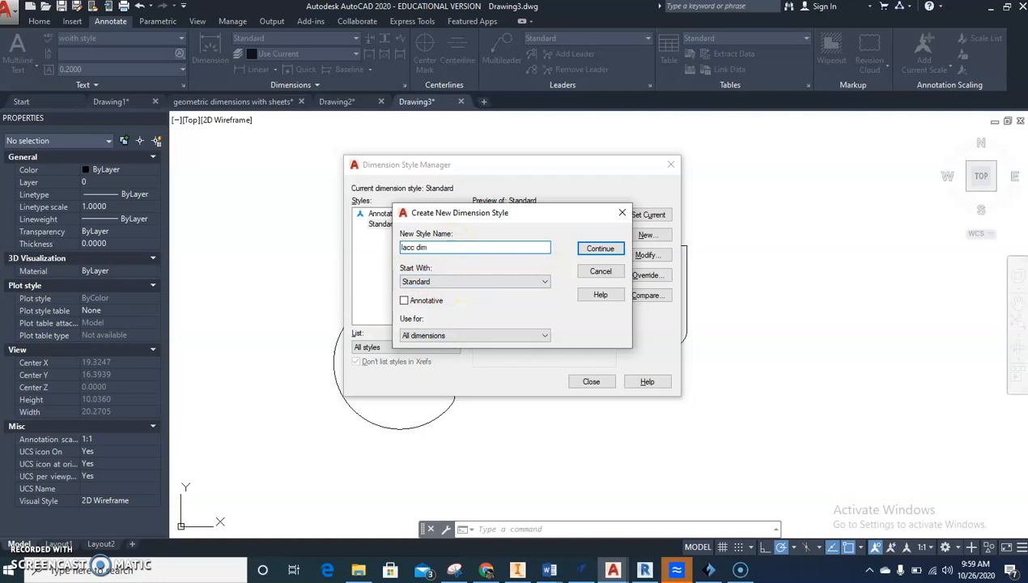
{"action": "left_click", "coordinate": [578, 251]}
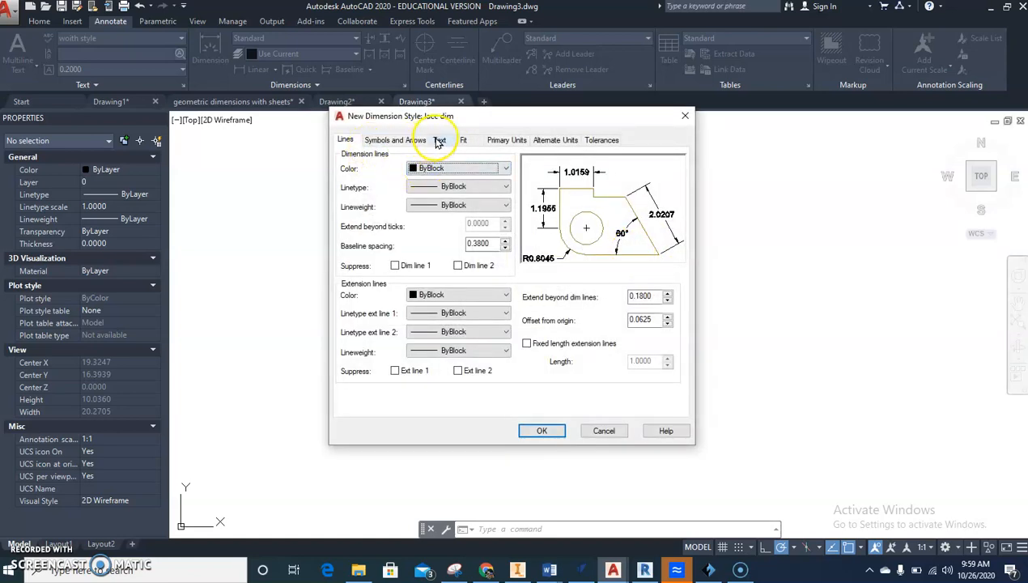
Step: Assign the woith style text style to the lacc dim dimension text
{"action": "left_click", "coordinate": [438, 141]}
{"action": "left_click", "coordinate": [452, 172]}
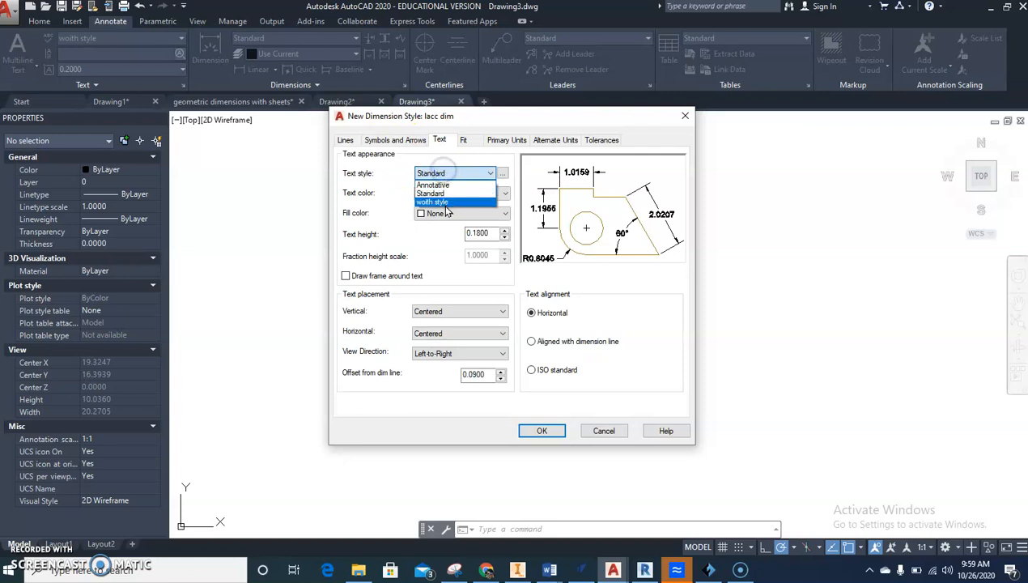
{"action": "left_click", "coordinate": [445, 203]}
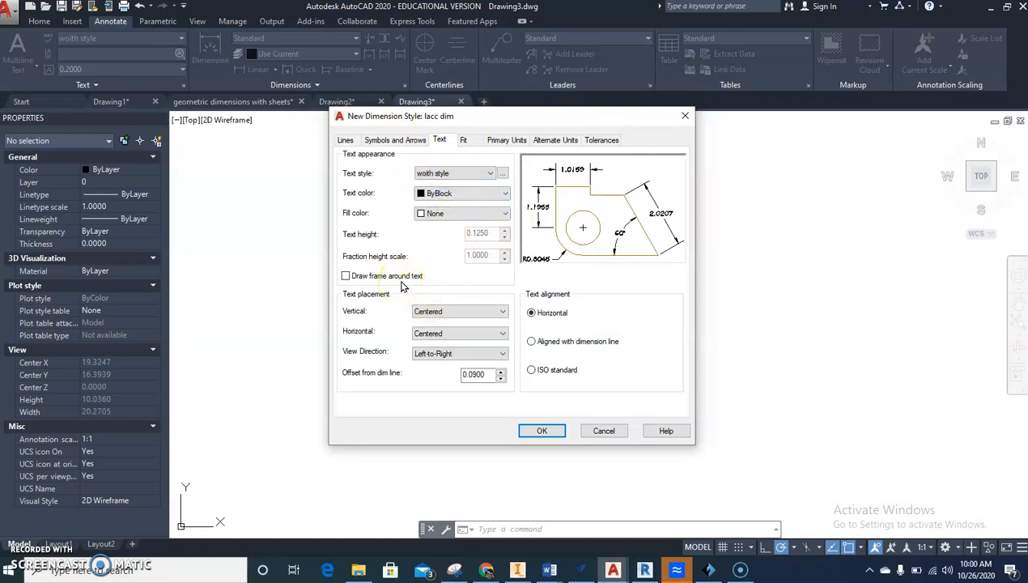
Step: Set the linear precision to 0.000 with leading zeros suppressed, then save lacc dim and close the dimension style manager
{"action": "left_click", "coordinate": [502, 140]}
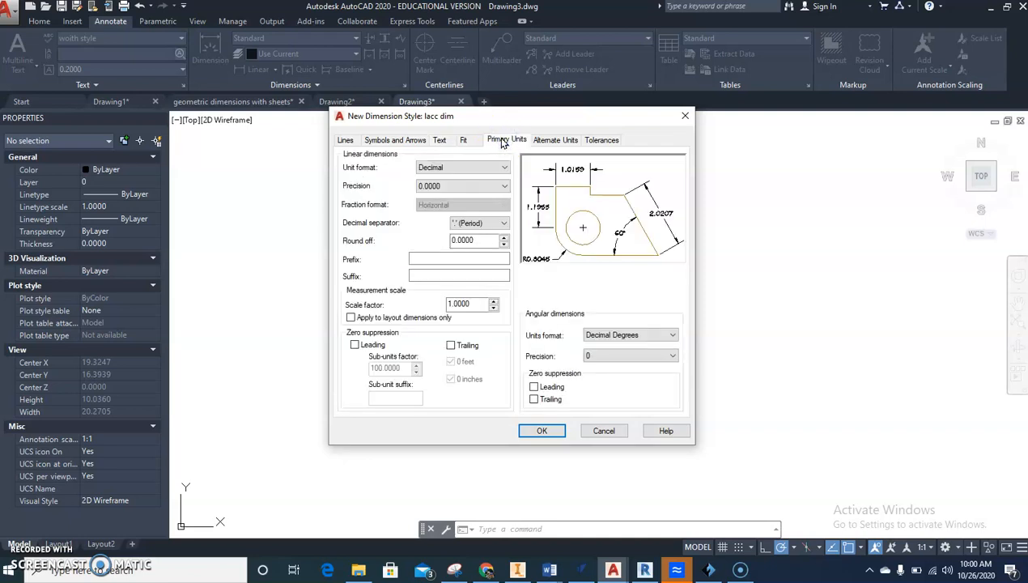
{"action": "left_click", "coordinate": [504, 187]}
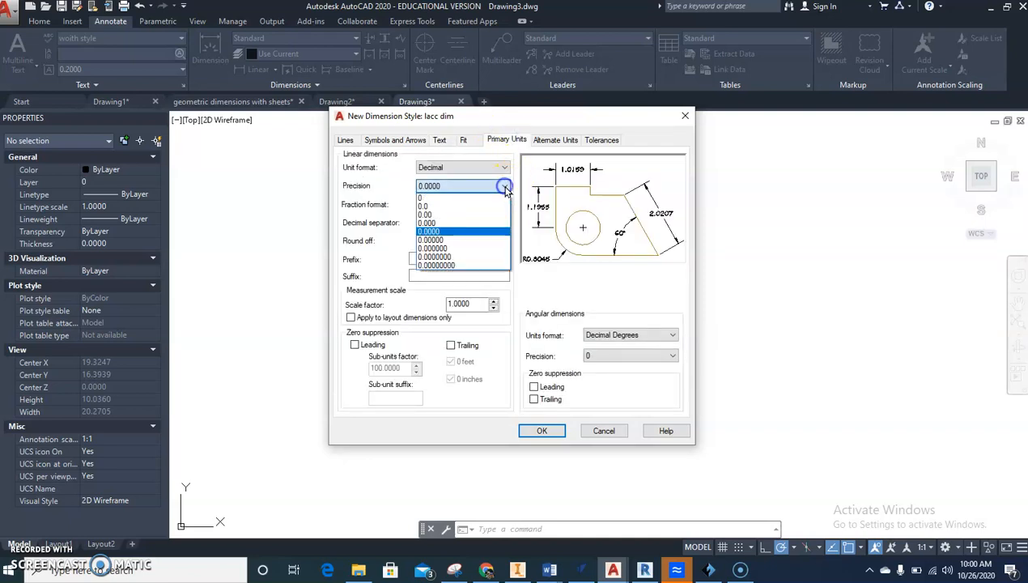
{"action": "left_click", "coordinate": [463, 223]}
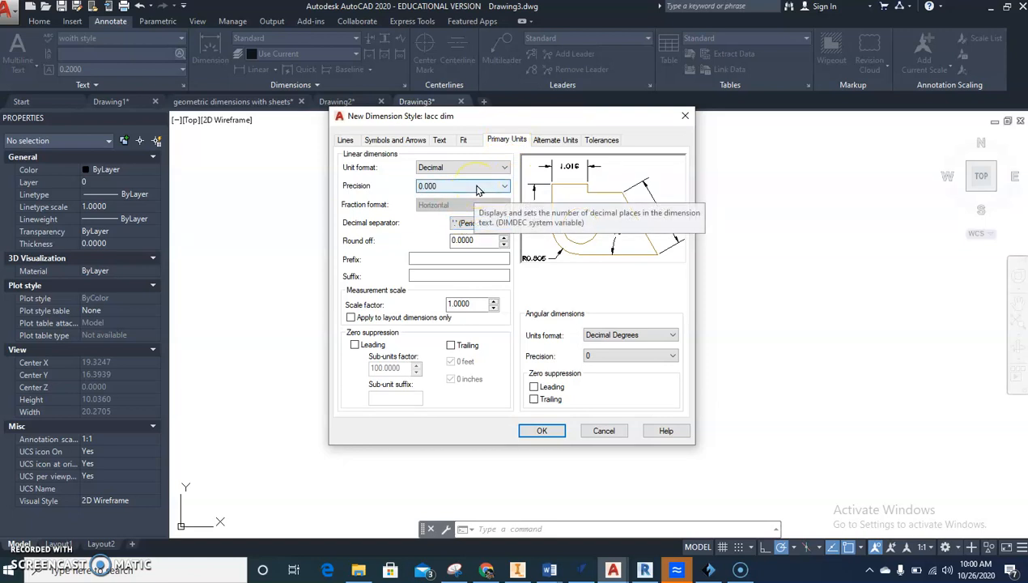
{"action": "left_click", "coordinate": [355, 346]}
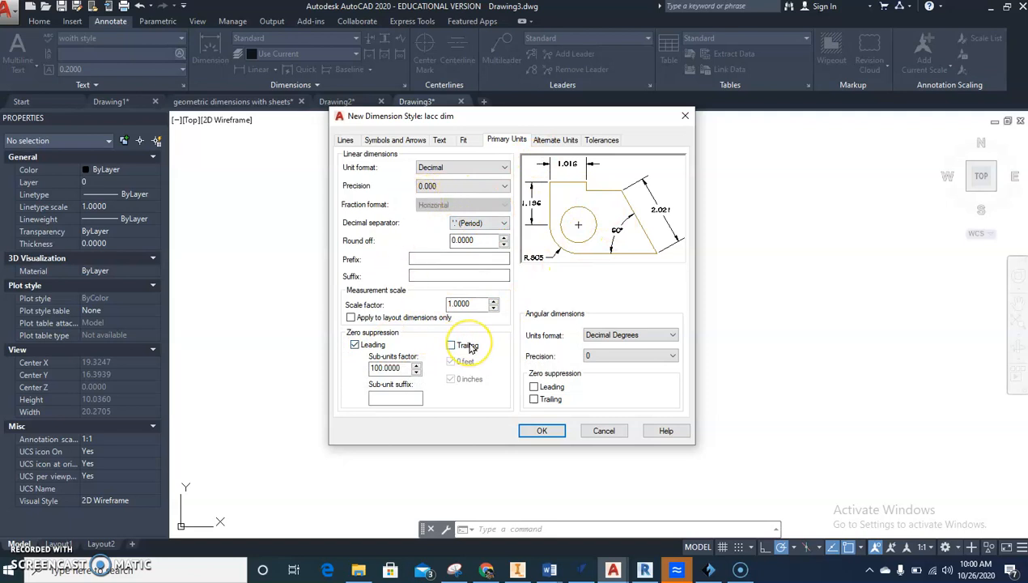
{"action": "left_click", "coordinate": [539, 432]}
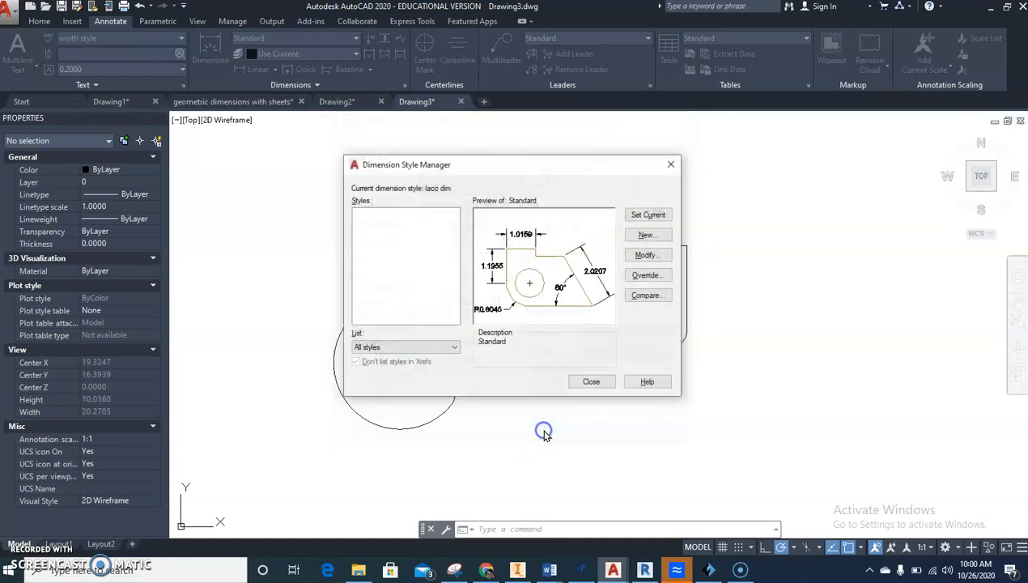
{"action": "left_click", "coordinate": [589, 384]}
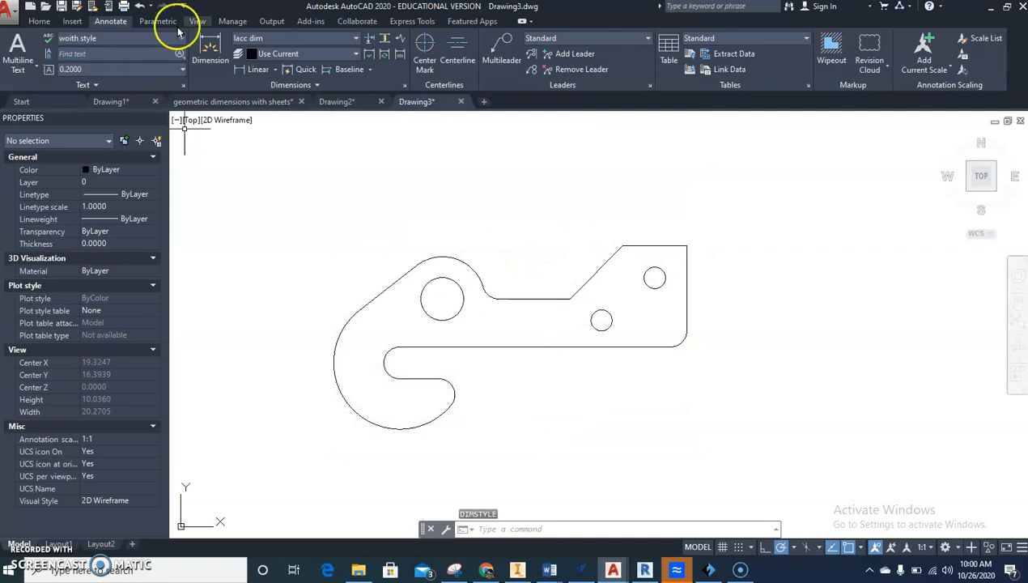
{"action": "left_click", "coordinate": [289, 40]}
{"action": "left_click", "coordinate": [352, 73]}
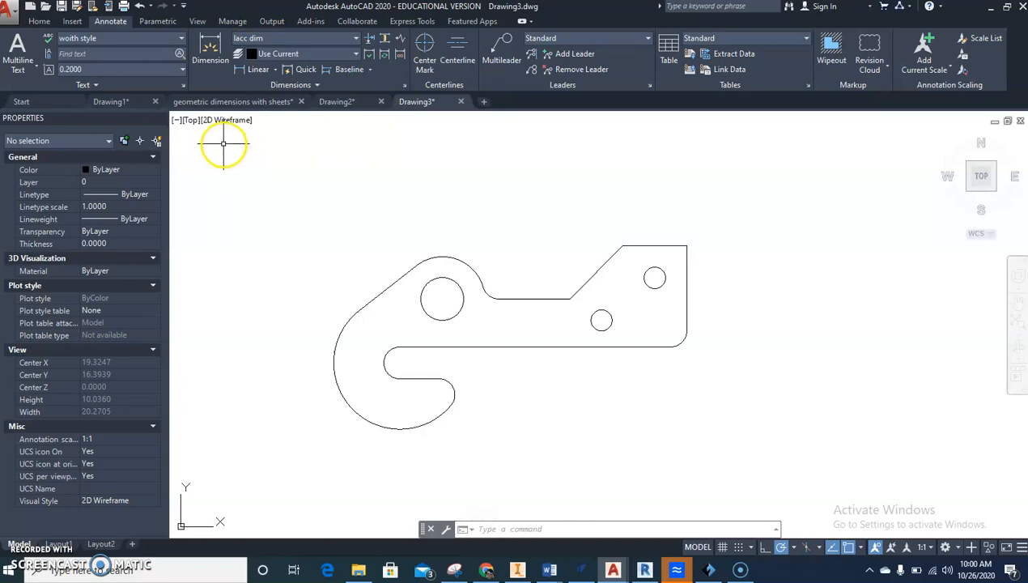
{"action": "left_click", "coordinate": [37, 22]}
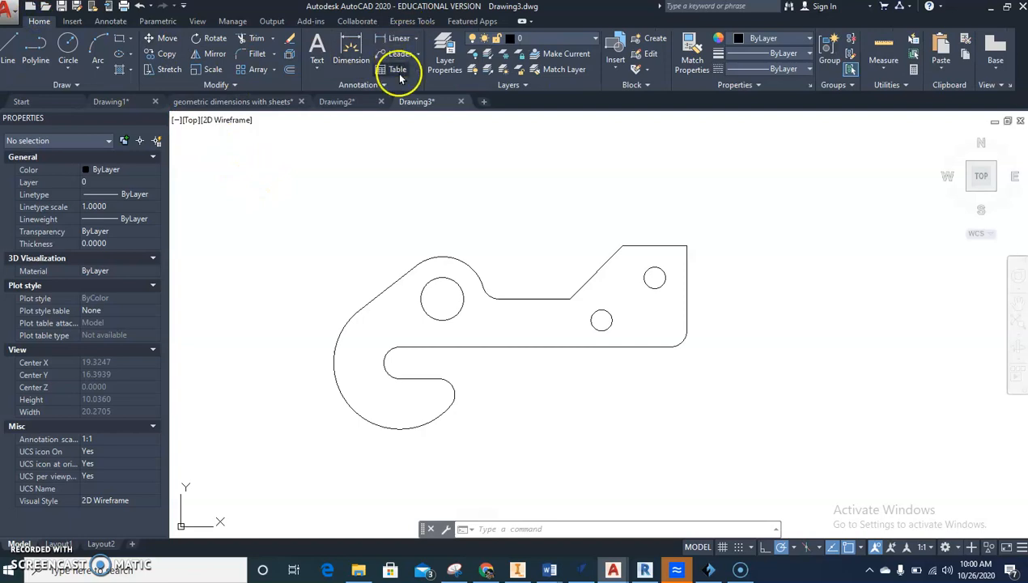
{"action": "left_click", "coordinate": [117, 21]}
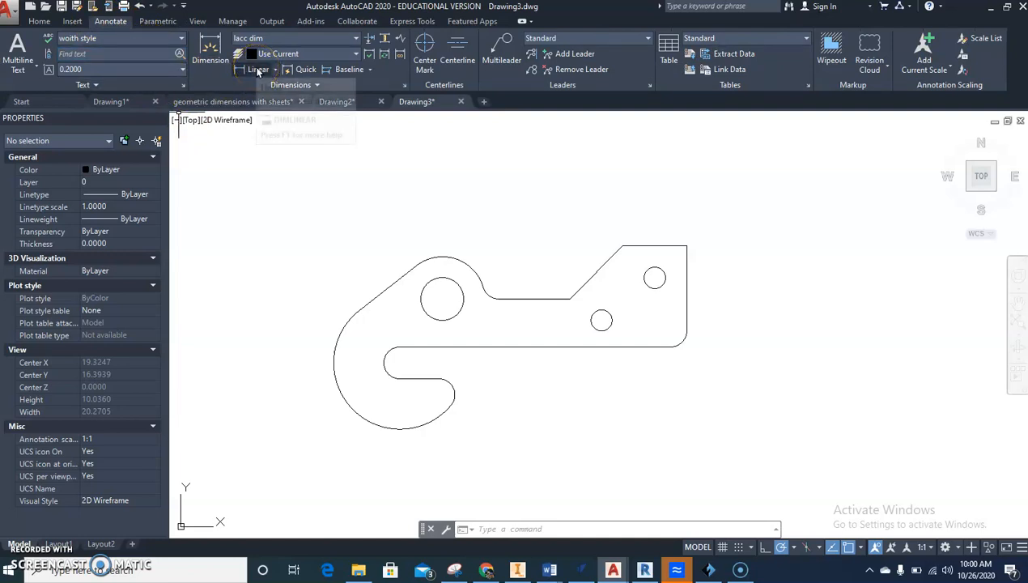
{"action": "left_click", "coordinate": [258, 70]}
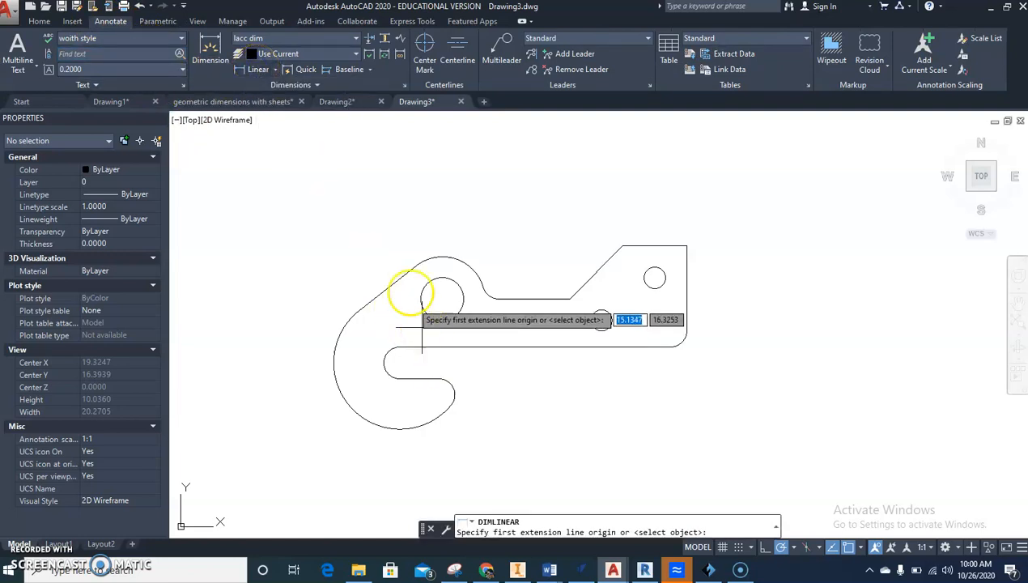
{"action": "key", "text": "Escape"}
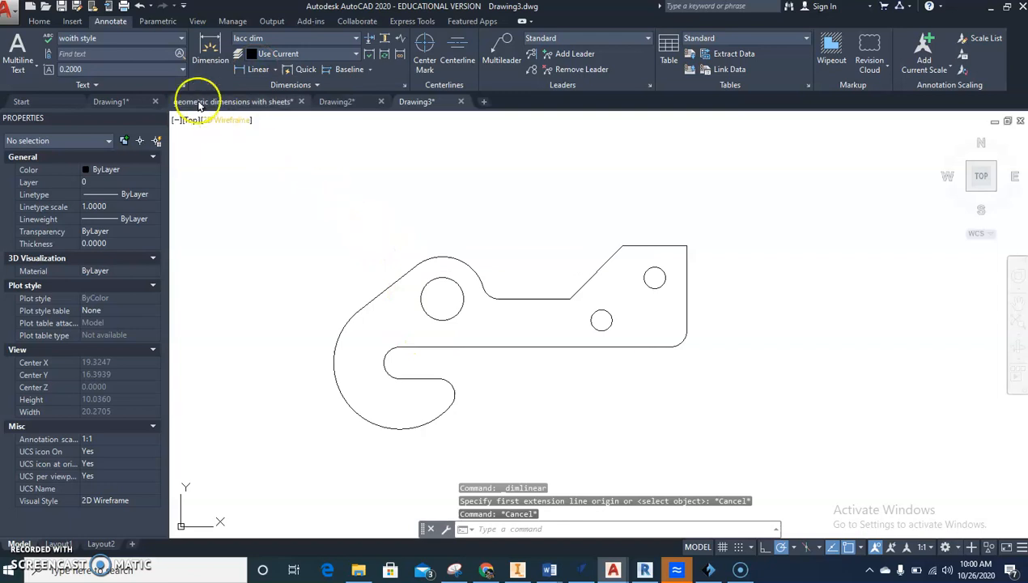
Step: Make the dim layer the current layer
{"action": "left_click", "coordinate": [39, 23]}
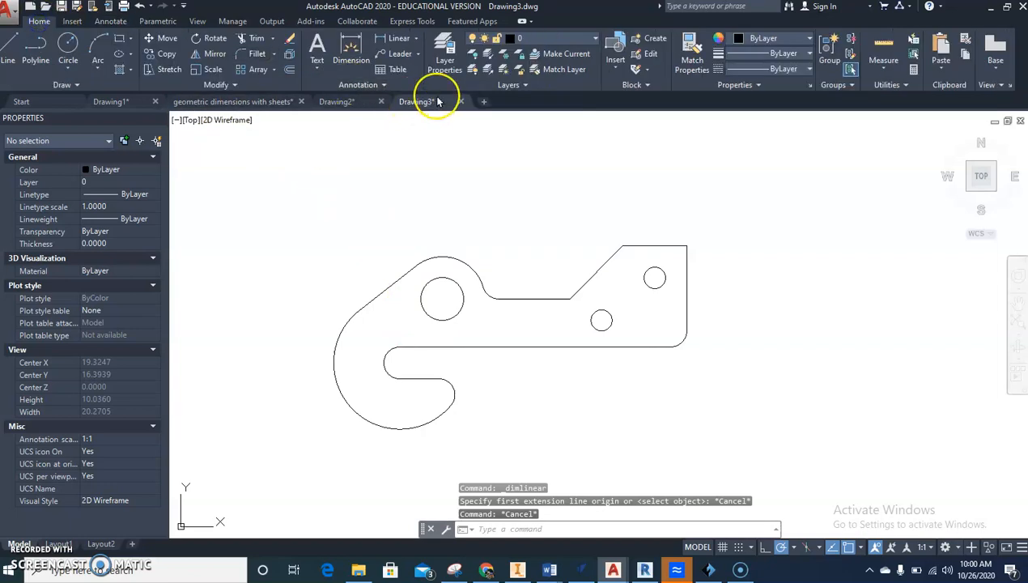
{"action": "left_click", "coordinate": [554, 42]}
{"action": "left_click", "coordinate": [543, 84]}
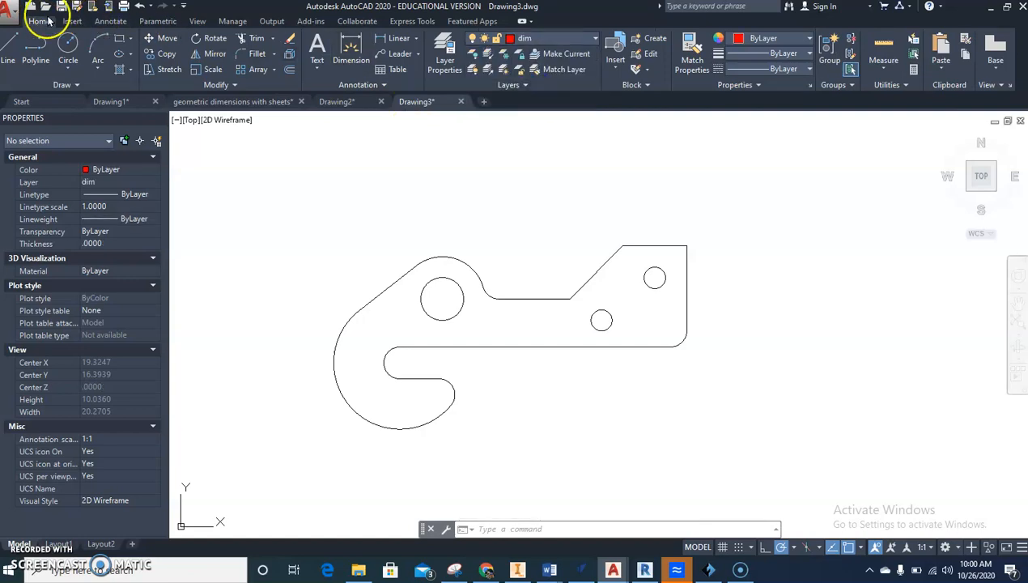
Step: Place a horizontal linear dimension above the part, from the hook slot's arc center to the large hole's center
{"action": "left_click", "coordinate": [104, 22]}
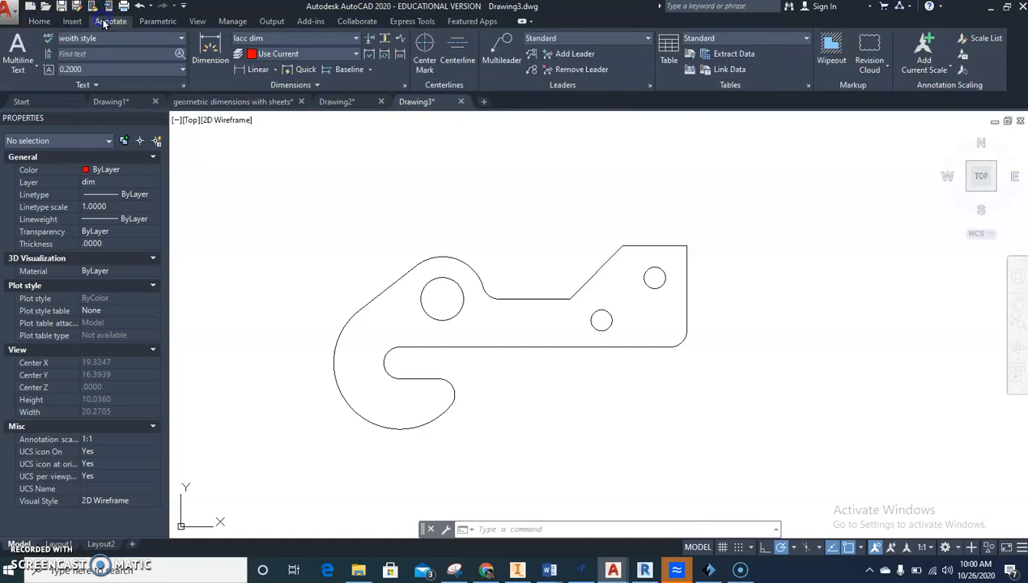
{"action": "left_click", "coordinate": [315, 54]}
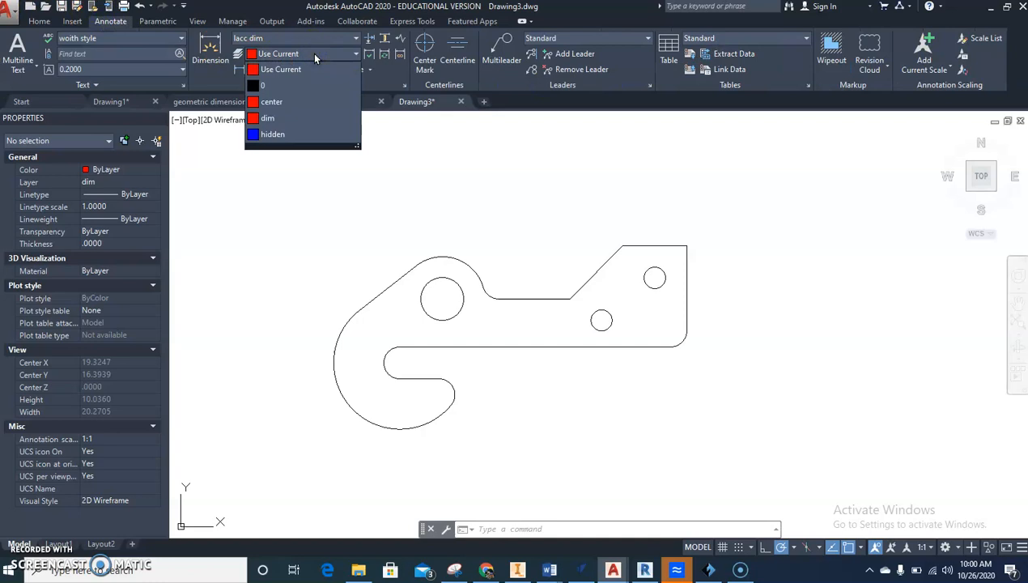
{"action": "left_click", "coordinate": [272, 199]}
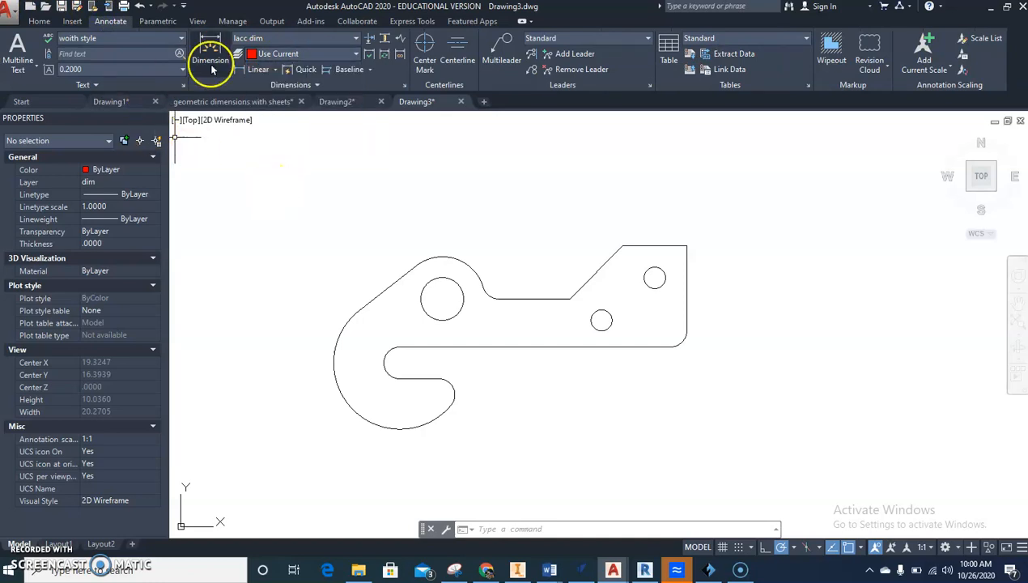
{"action": "left_click", "coordinate": [258, 69]}
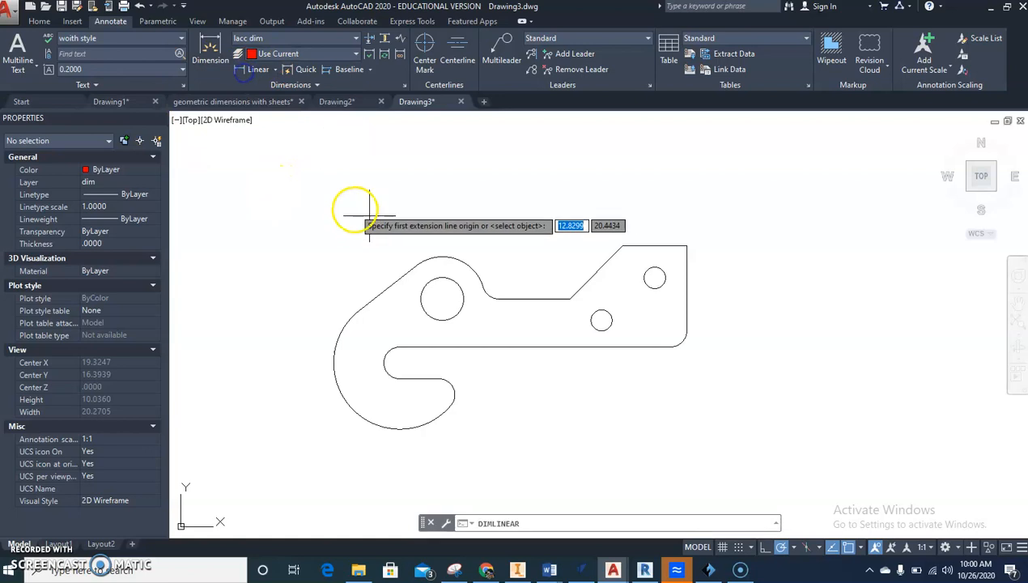
{"action": "left_click", "coordinate": [395, 358]}
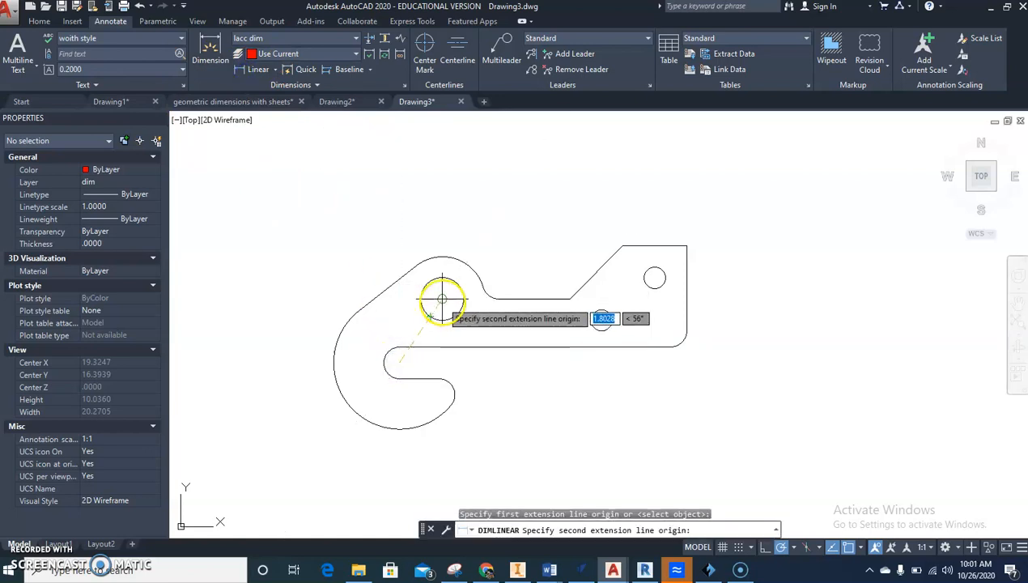
{"action": "left_click", "coordinate": [442, 299]}
{"action": "left_click", "coordinate": [426, 221]}
{"action": "middle_click_drag", "start_coordinate": [423, 323], "coordinate": [395, 314]}
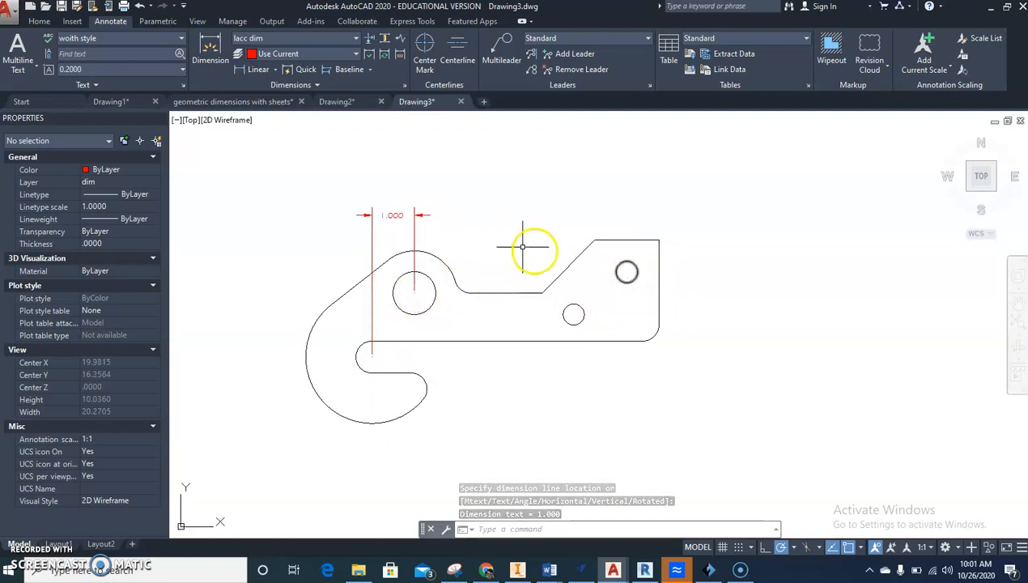
Step: Continue the dimension chain from the large hole's center to the slope's lower corner, the upper small hole's center and the part's right edge
{"action": "left_click", "coordinate": [372, 71]}
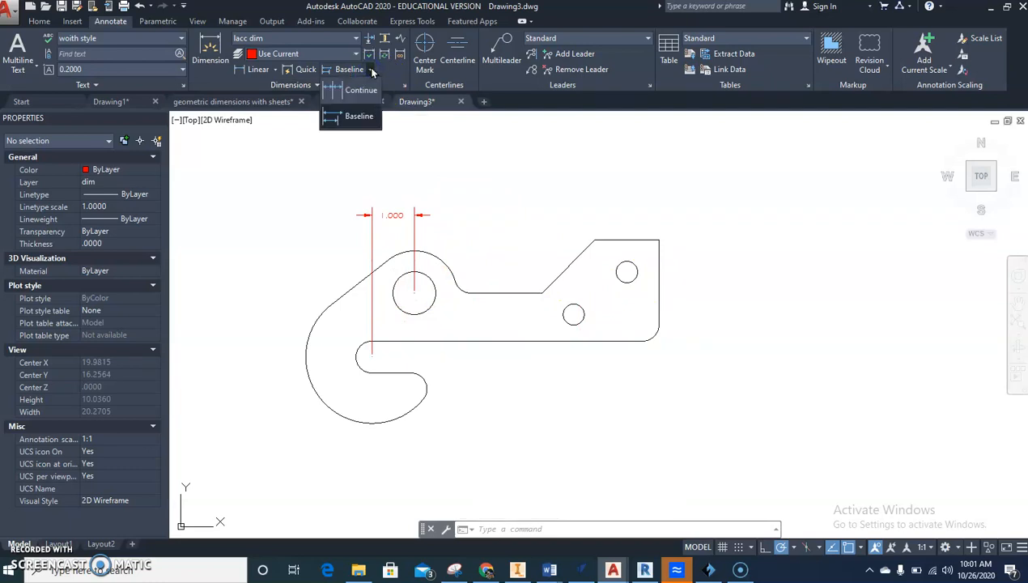
{"action": "left_click", "coordinate": [369, 91]}
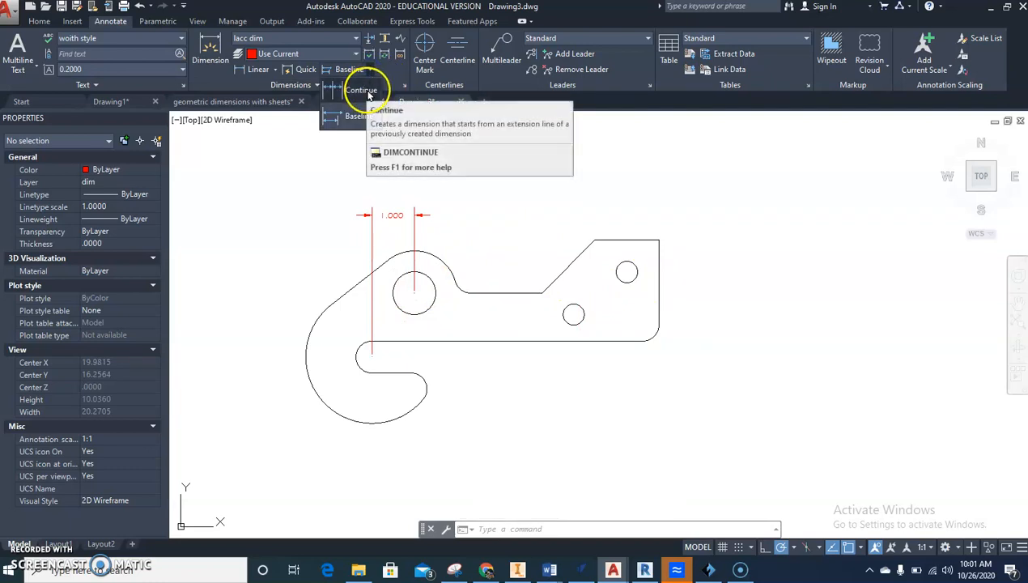
{"action": "left_click", "coordinate": [362, 93]}
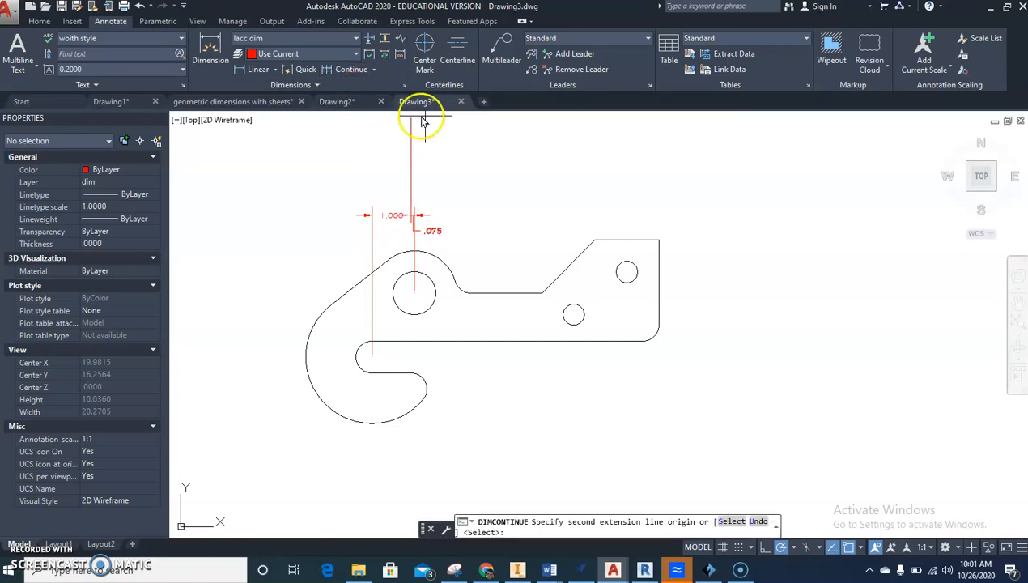
{"action": "left_click", "coordinate": [542, 293]}
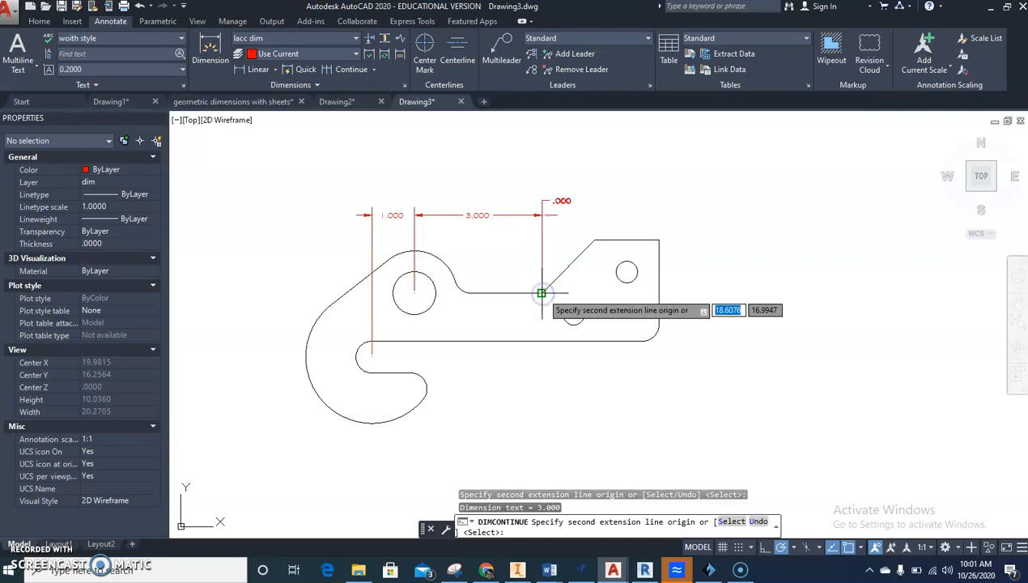
{"action": "left_click", "coordinate": [625, 272]}
{"action": "left_click", "coordinate": [657, 240]}
{"action": "key", "text": "Escape"}
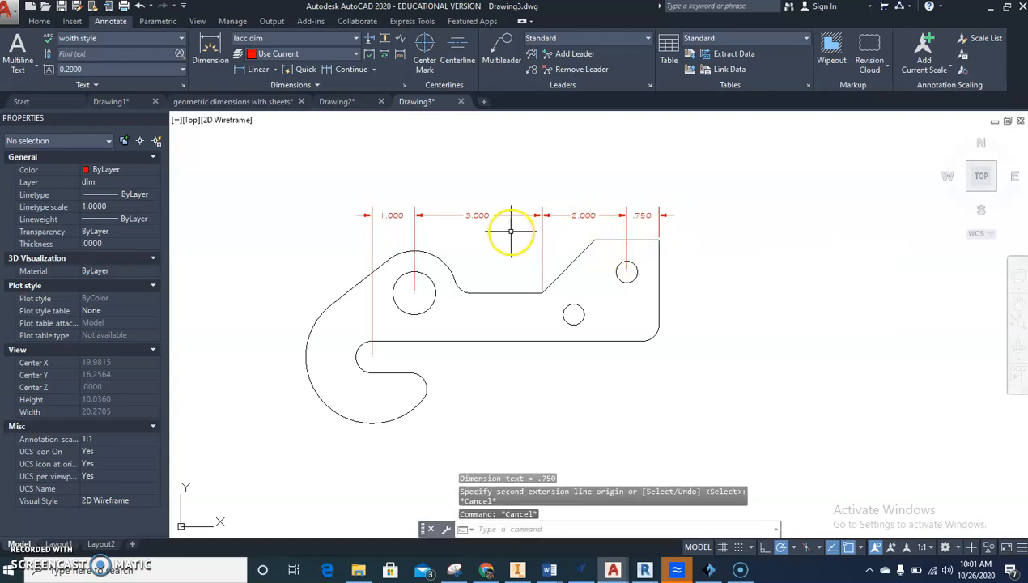
Step: Add baseline dimensions from the upper small hole's center to the slope's upper corner, its lower corner and the fillet beside the large hole
{"action": "left_click", "coordinate": [375, 70]}
{"action": "left_click", "coordinate": [344, 117]}
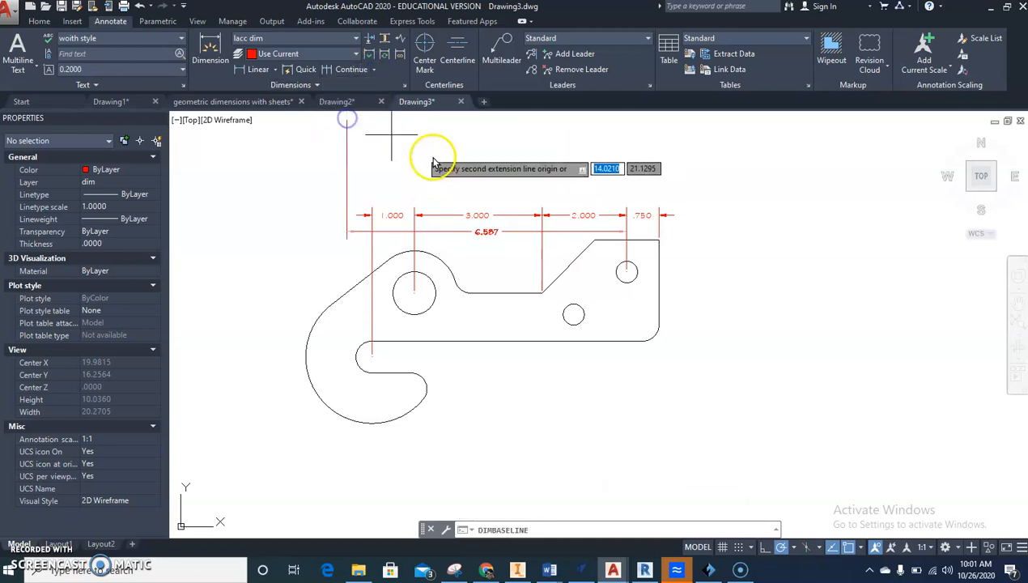
{"action": "left_click", "coordinate": [594, 241]}
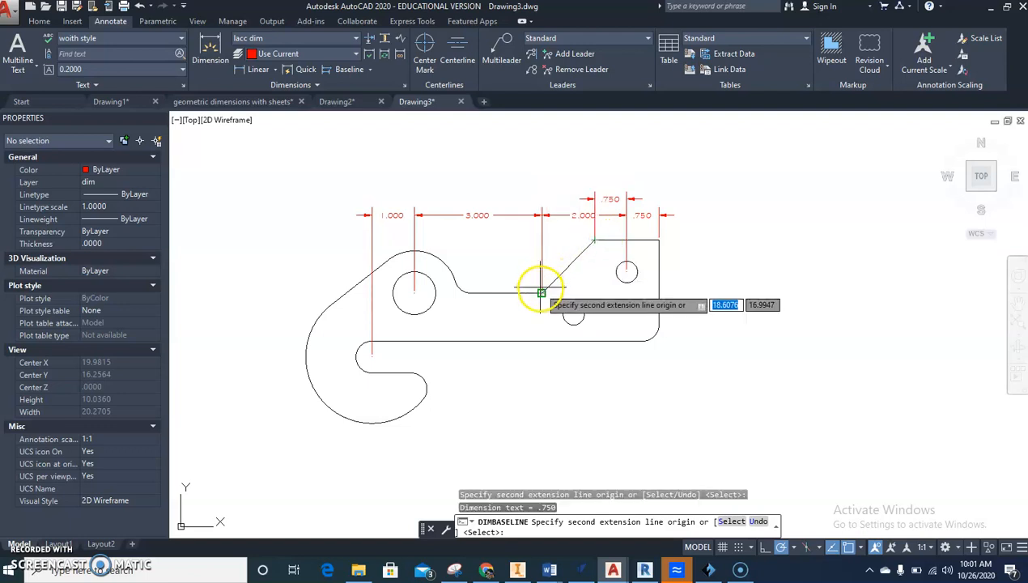
{"action": "left_click", "coordinate": [541, 292]}
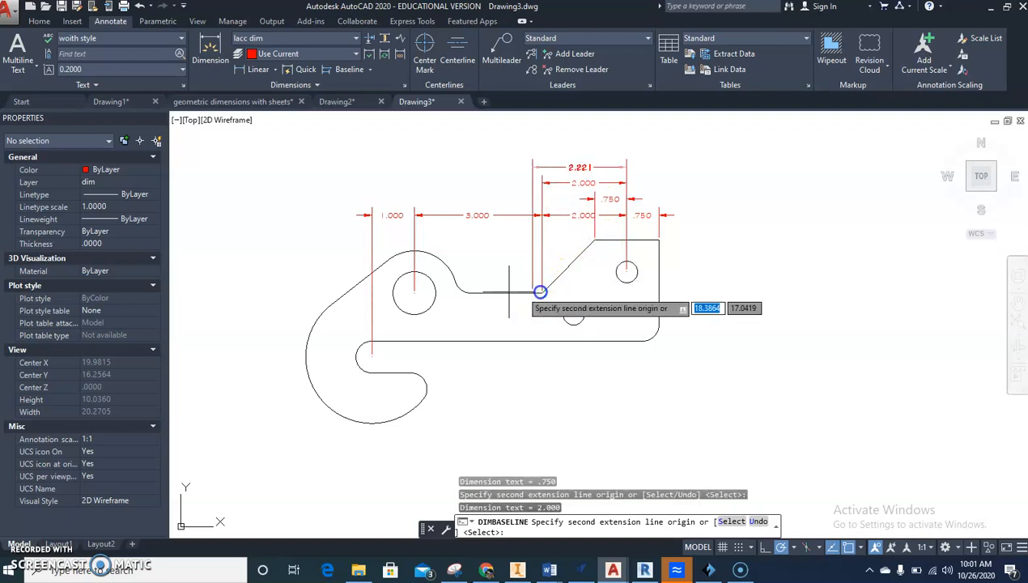
{"action": "left_click", "coordinate": [461, 288]}
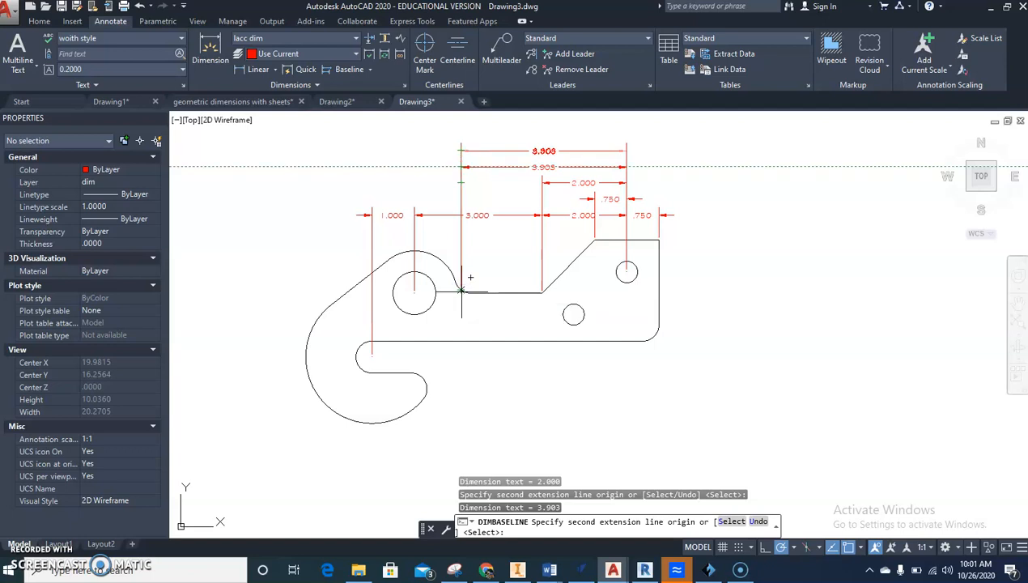
{"action": "key", "text": "Escape"}
Step: Erase the three stacked baseline dimensions above the dimension chain
{"action": "left_click", "coordinate": [617, 203]}
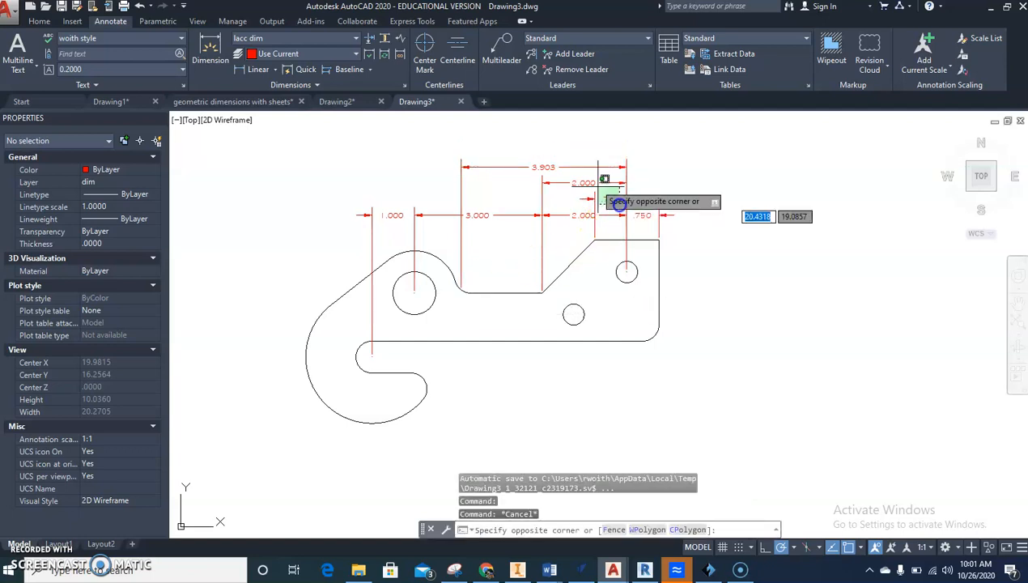
{"action": "left_click", "coordinate": [575, 154]}
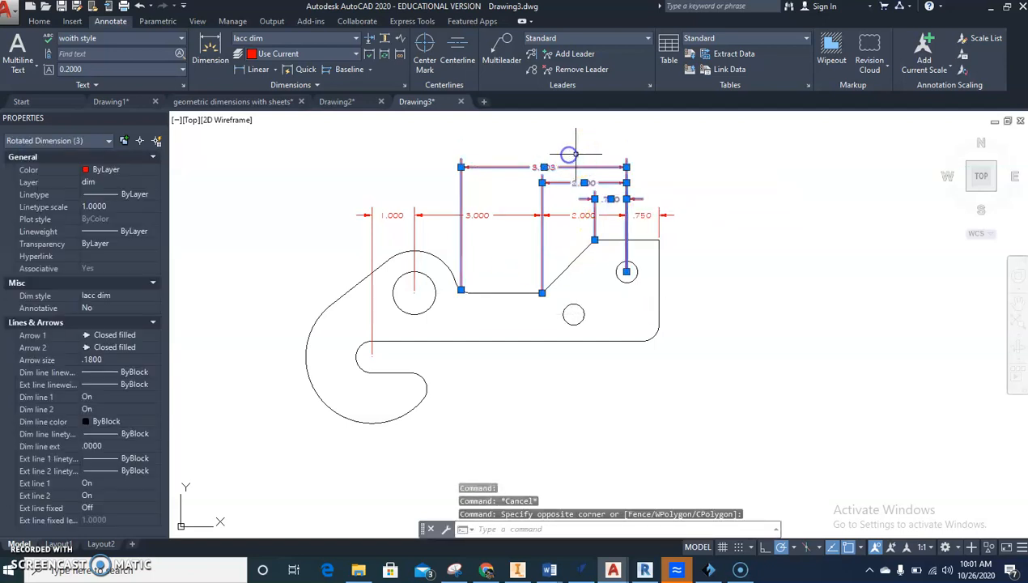
{"action": "key", "text": "Delete"}
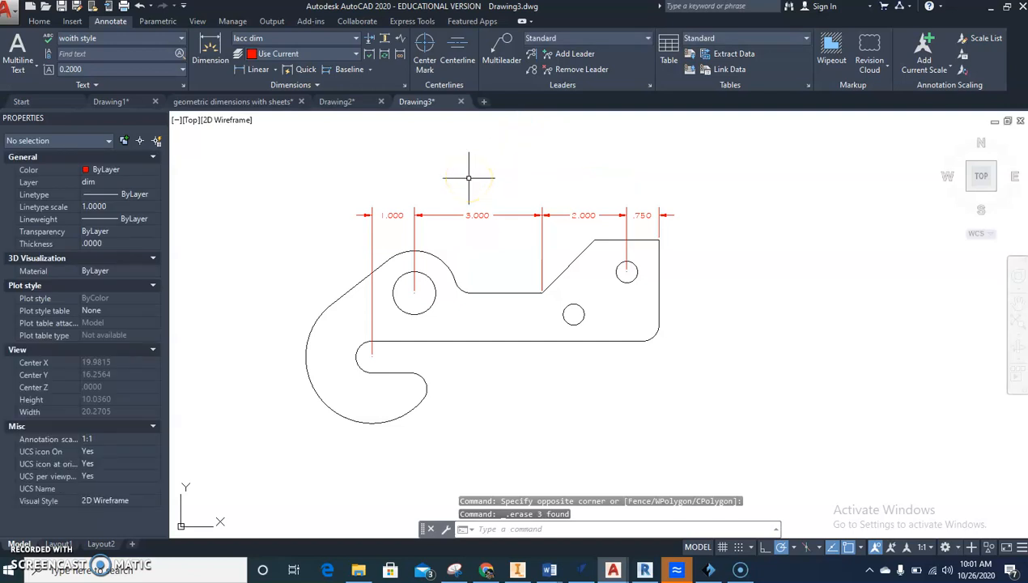
Step: Place a diameter dimension on the upper small hole, with its text outside the part's right edge
{"action": "middle_click_drag", "start_coordinate": [467, 185], "coordinate": [365, 151]}
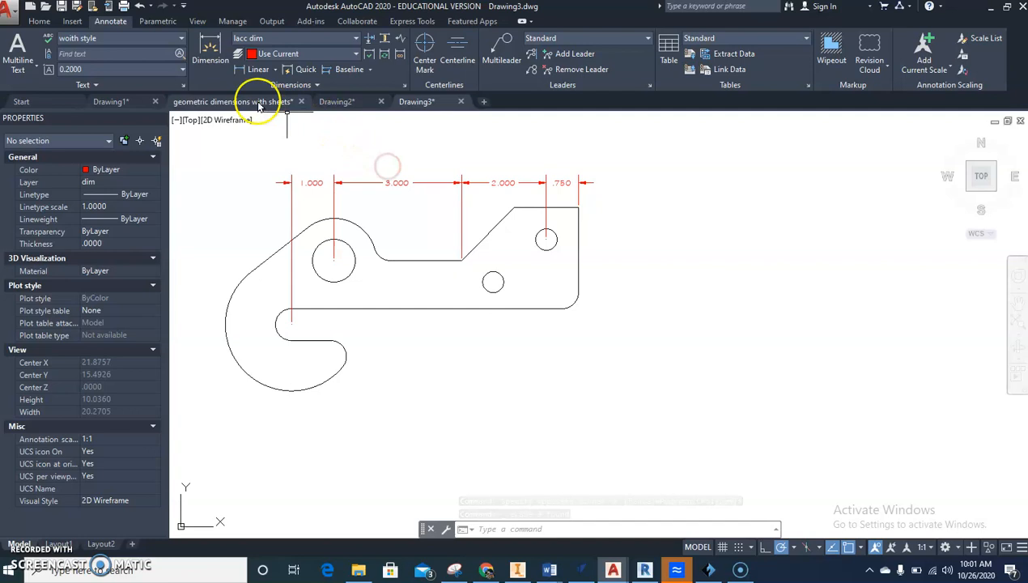
{"action": "left_click", "coordinate": [275, 71]}
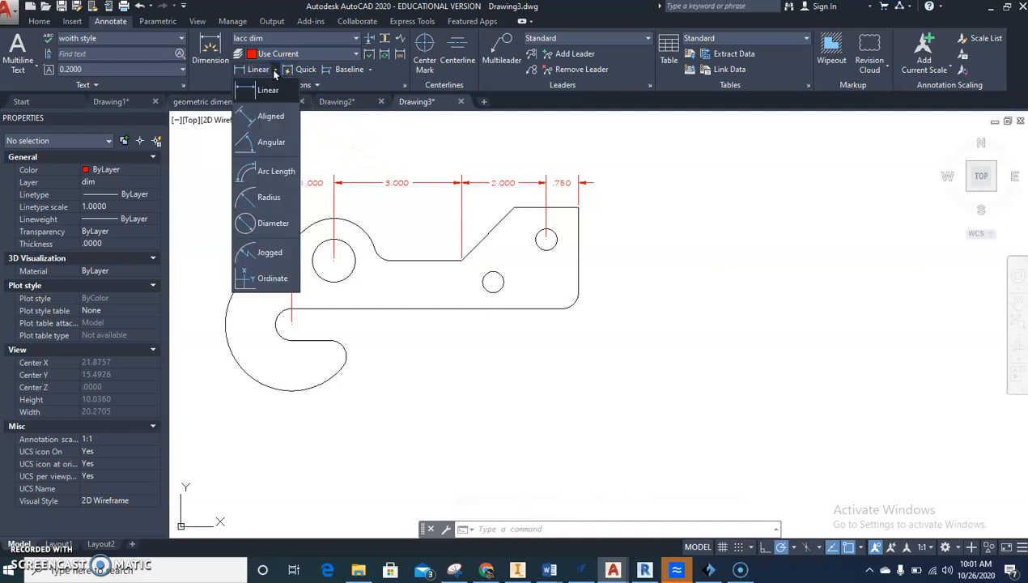
{"action": "left_click", "coordinate": [274, 222]}
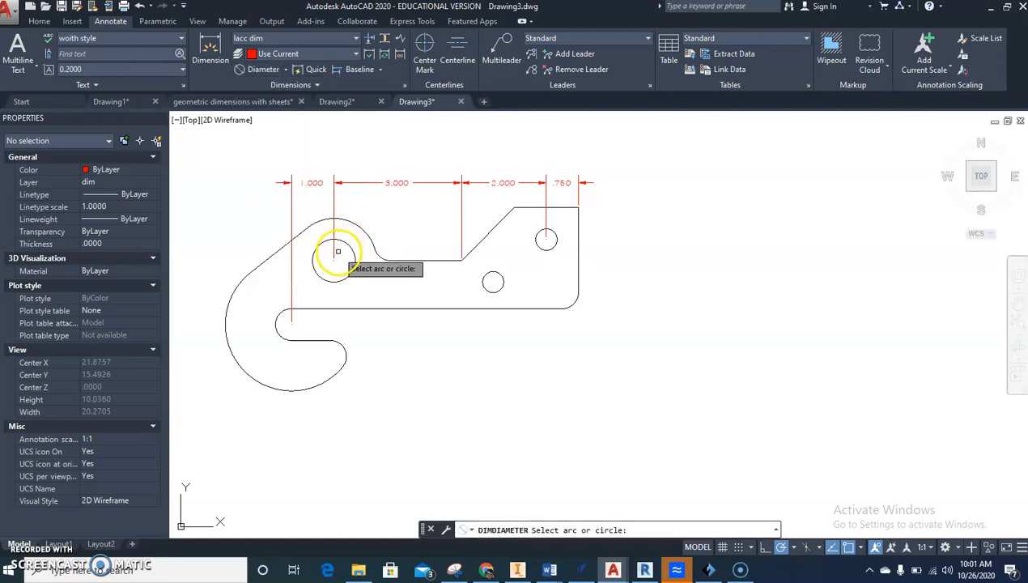
{"action": "left_click", "coordinate": [559, 240]}
{"action": "left_click", "coordinate": [620, 220]}
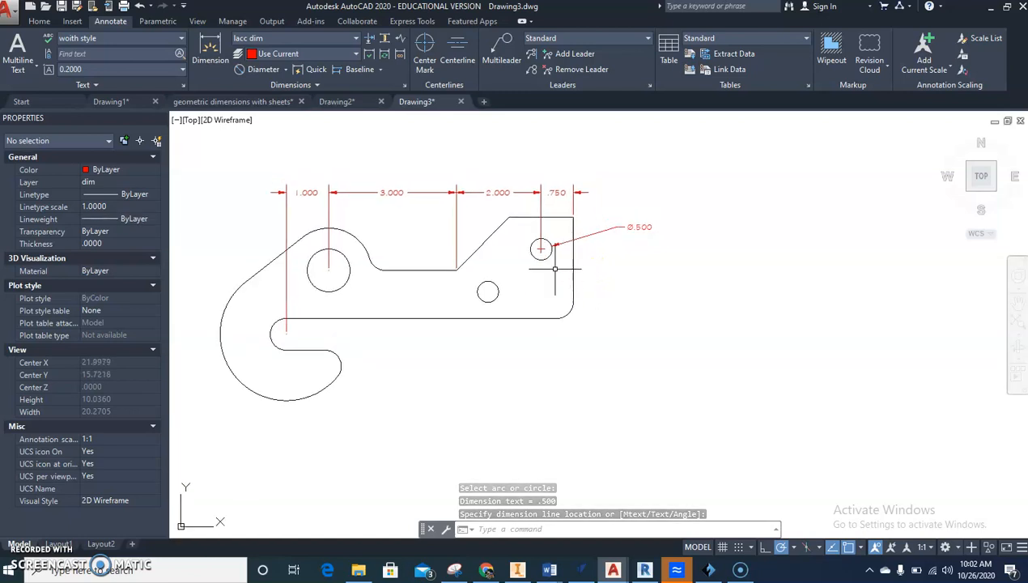
Step: Delete the diameter dimension from the upper small hole
{"action": "scroll", "coordinate": [547, 261], "scroll_direction": "up", "scroll_amount": 2}
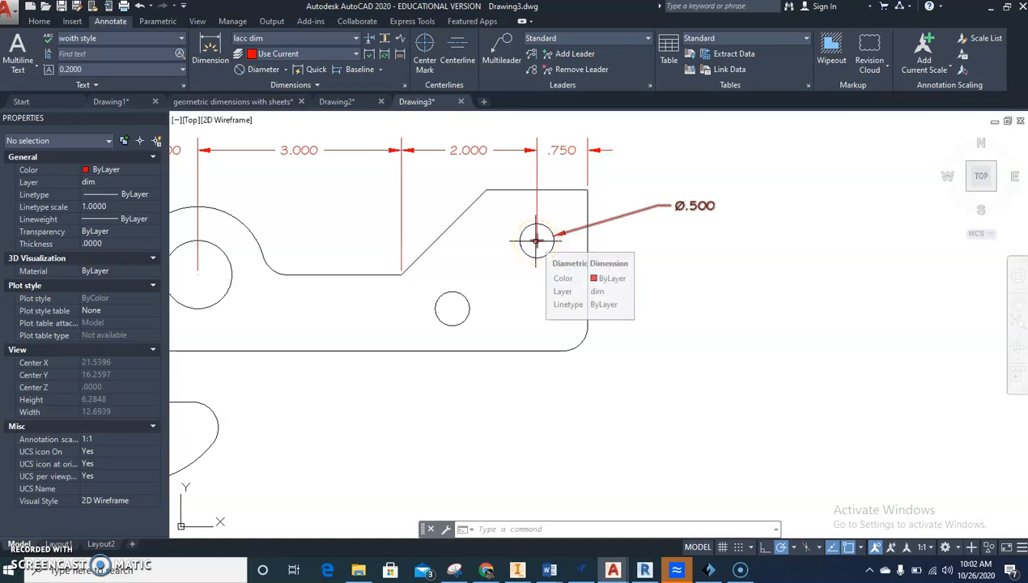
{"action": "left_click", "coordinate": [536, 241]}
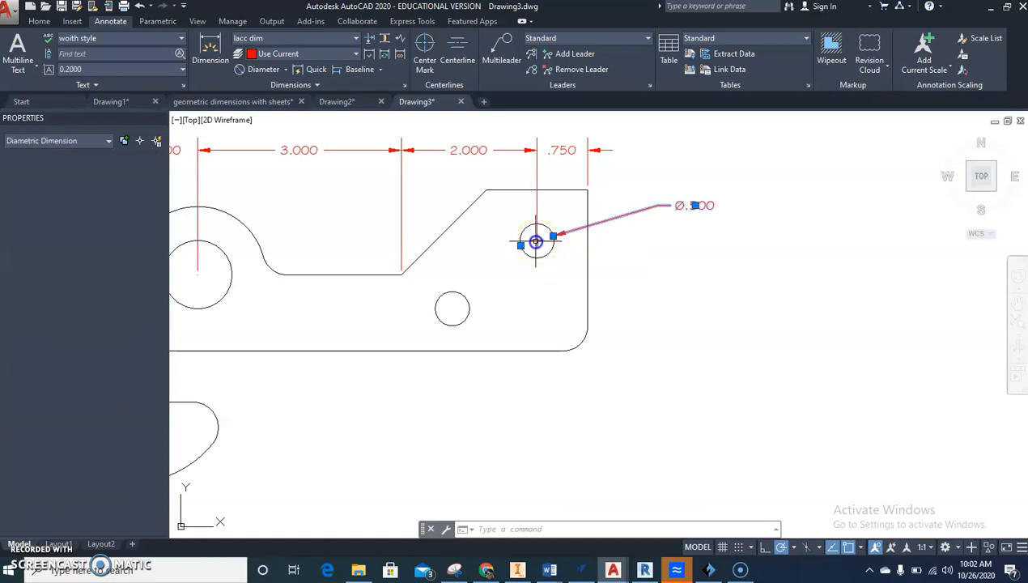
{"action": "key", "text": "Delete"}
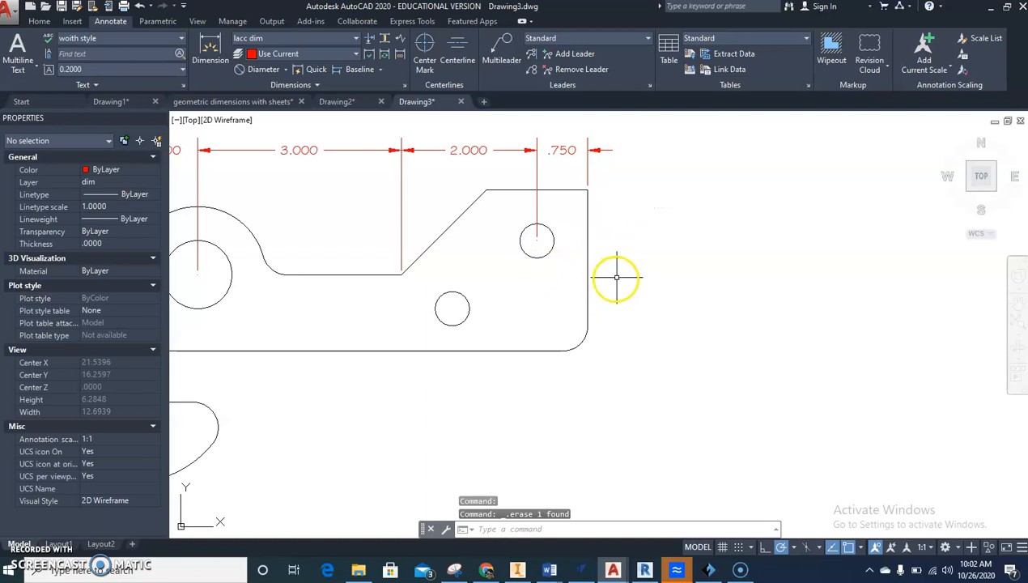
Step: Set the DIMCEN center mark variable to -.12
{"action": "type", "text": "dimc"}
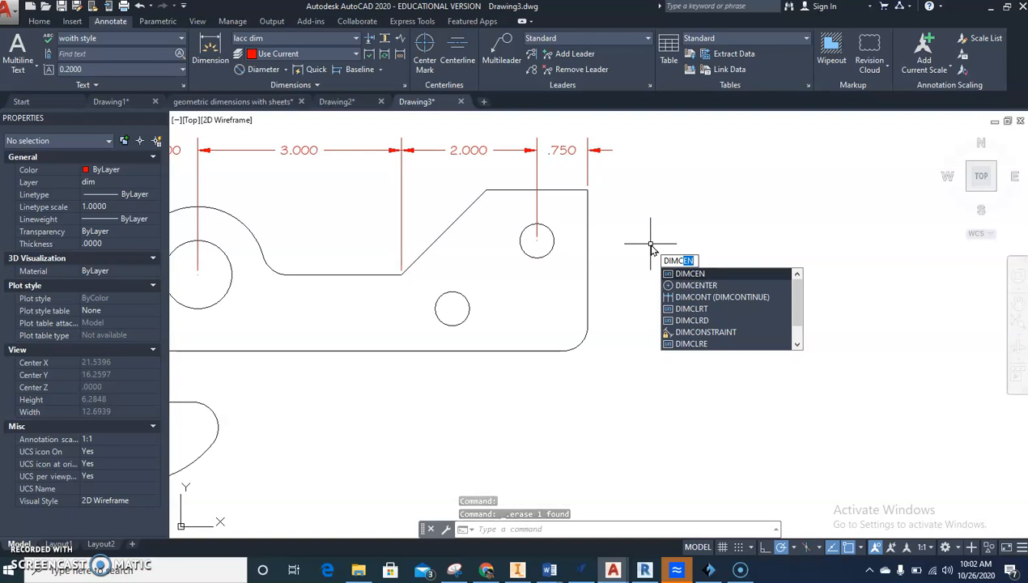
{"action": "key", "text": "Return"}
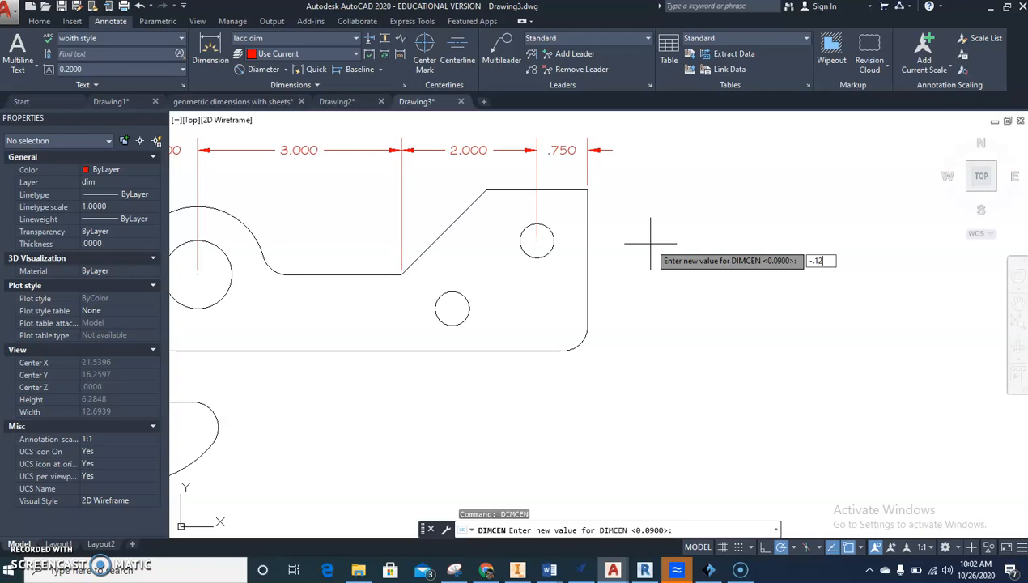
{"action": "key", "text": "Return"}
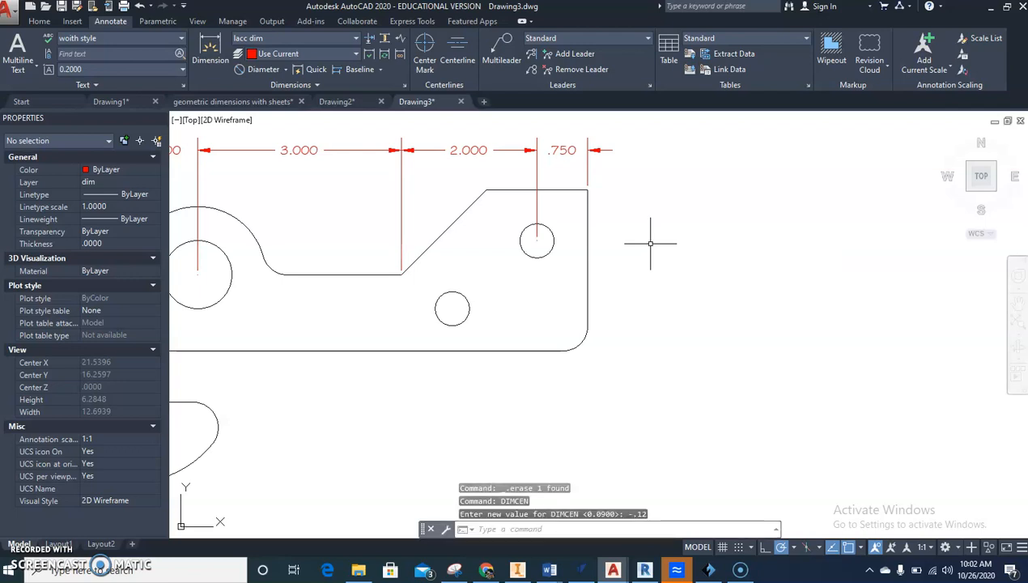
Step: Dimension the upper small hole's diameter using the new center mark setting, placing the text beyond the part's right edge
{"action": "left_click", "coordinate": [248, 70]}
{"action": "left_click", "coordinate": [548, 228]}
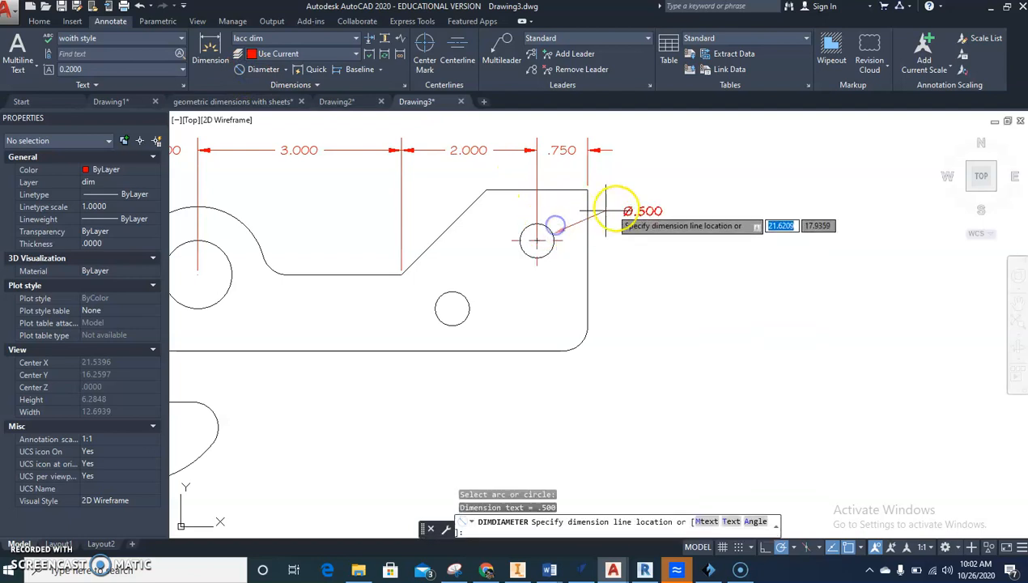
{"action": "left_click", "coordinate": [652, 202]}
Step: Stretch the .750 dimension's extension line origin from the upper small hole's center to just above the hole
{"action": "left_click", "coordinate": [537, 214]}
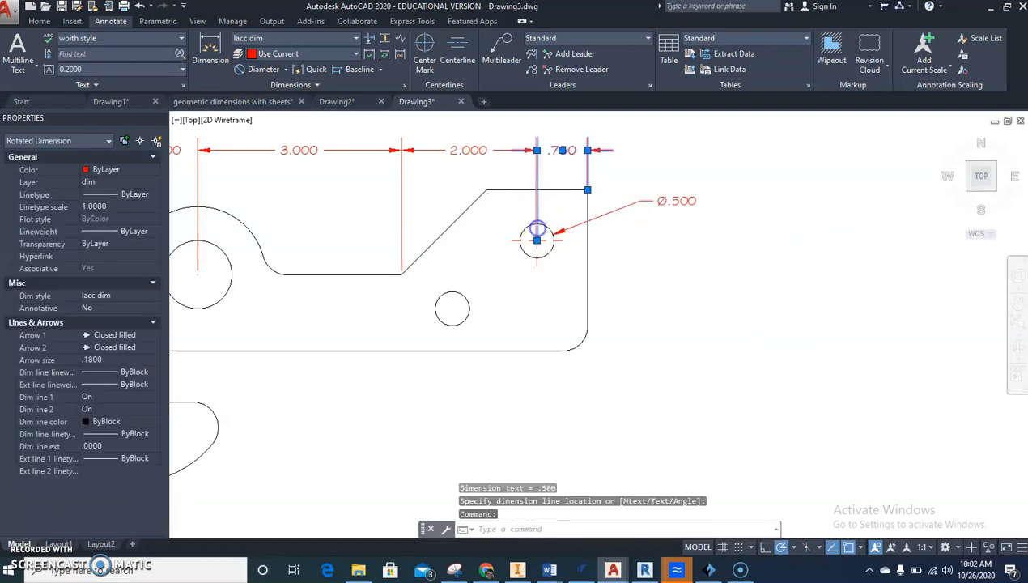
{"action": "scroll", "coordinate": [537, 241], "scroll_direction": "up", "scroll_amount": 2}
{"action": "left_click", "coordinate": [536, 248]}
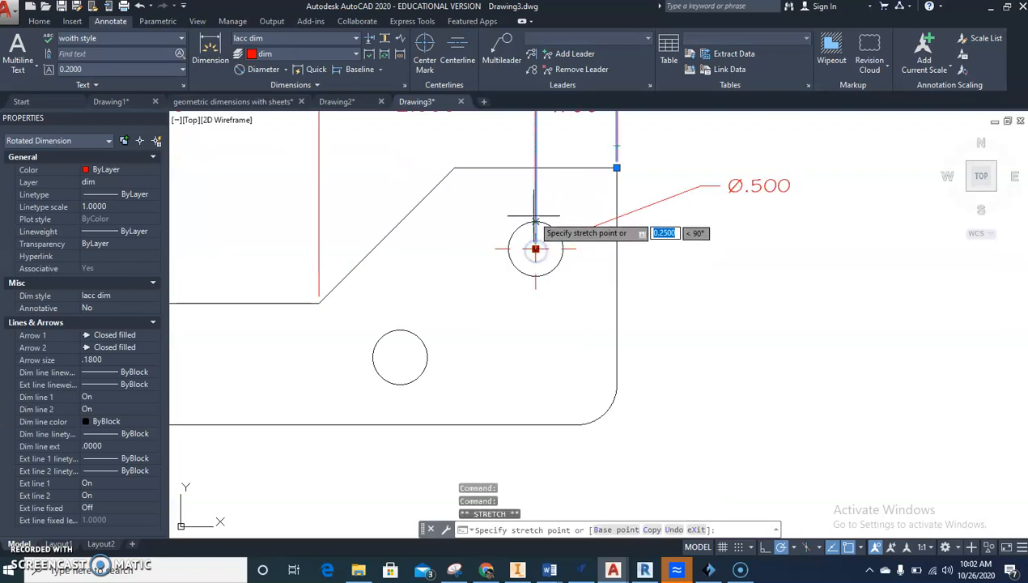
{"action": "left_click", "coordinate": [535, 209]}
{"action": "key", "text": "Escape"}
{"action": "key", "text": "Escape"}
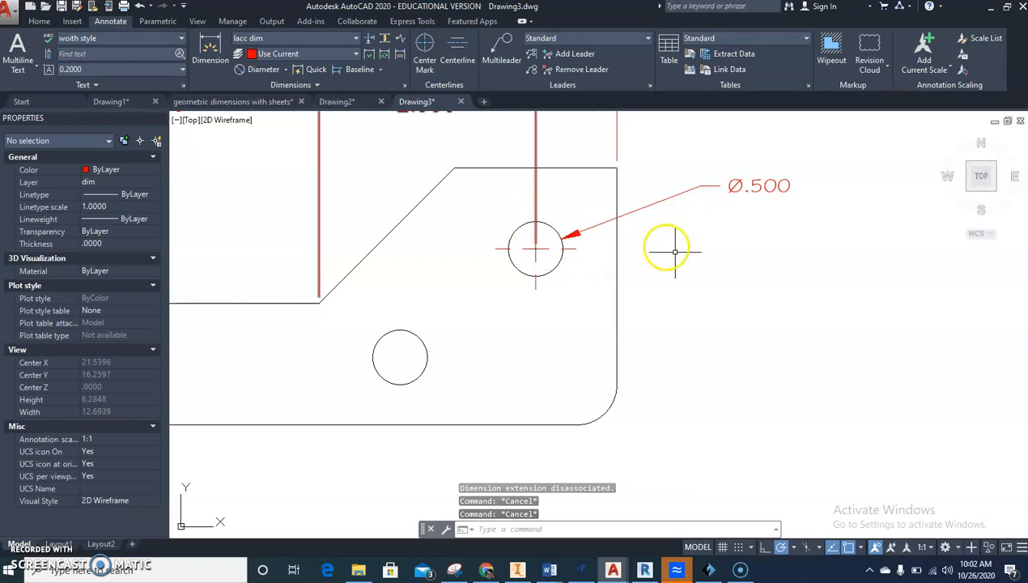
Step: Add the prefix 2x to the upper small hole's diameter dimension text
{"action": "scroll", "coordinate": [686, 270], "scroll_direction": "down", "scroll_amount": 3}
{"action": "middle_click_drag", "start_coordinate": [683, 283], "coordinate": [671, 284]}
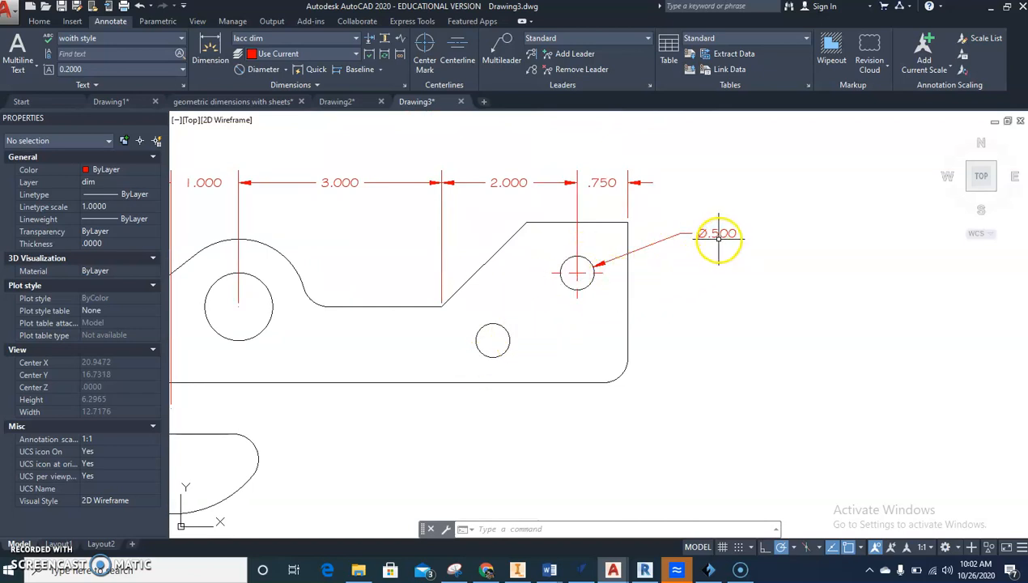
{"action": "left_click", "coordinate": [717, 234]}
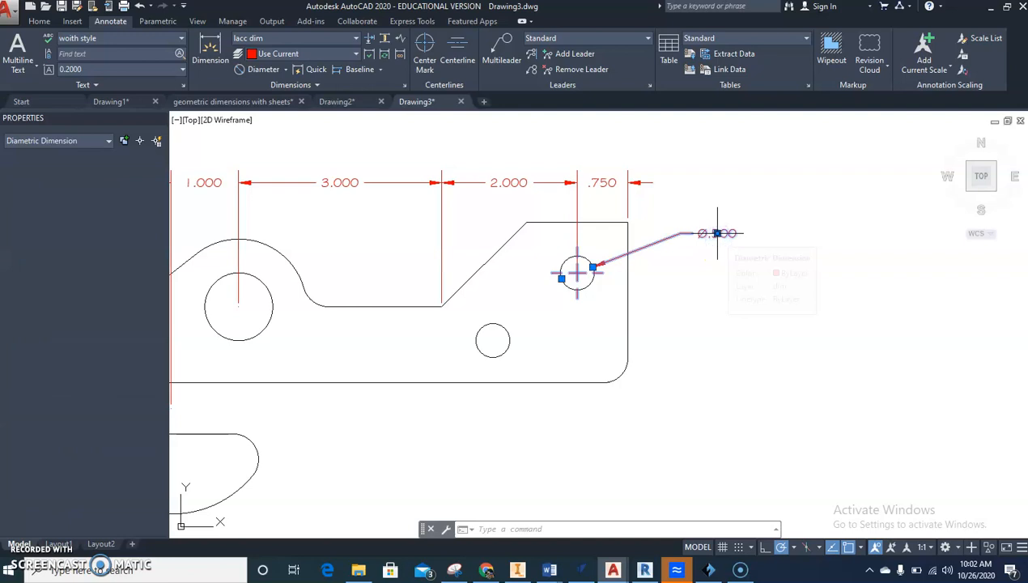
{"action": "double_click", "coordinate": [717, 233]}
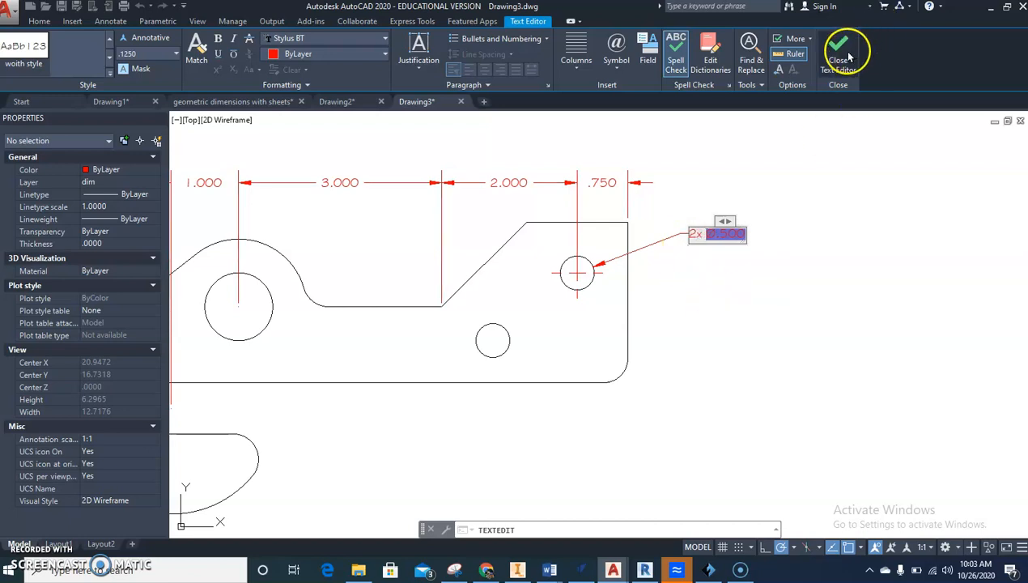
{"action": "left_click", "coordinate": [801, 185]}
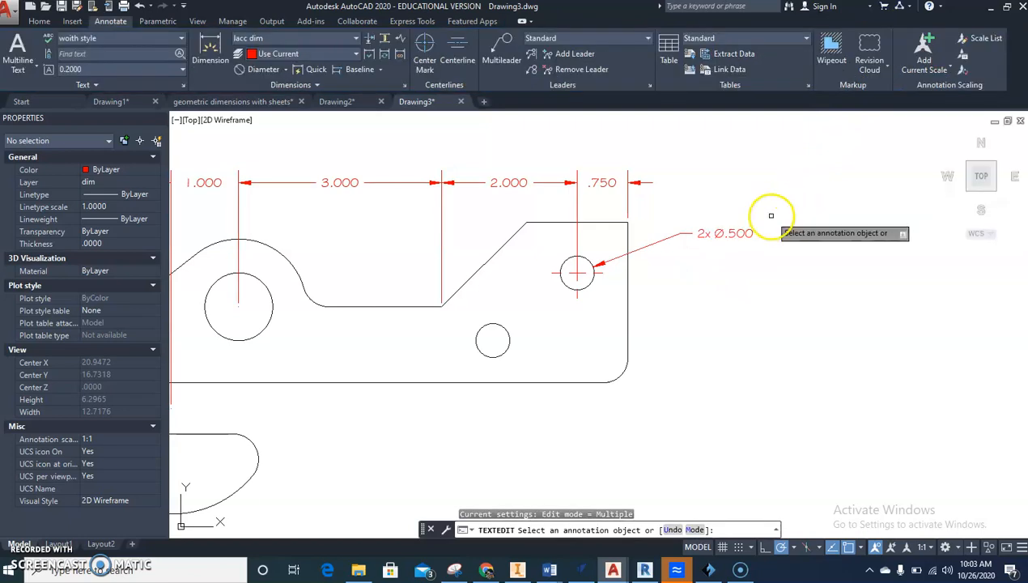
{"action": "left_click", "coordinate": [621, 374]}
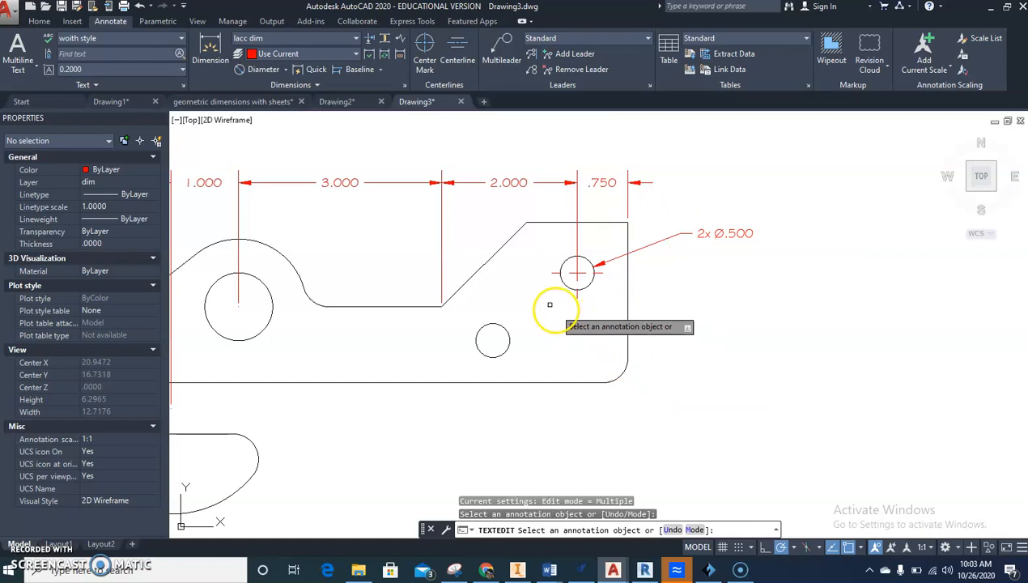
{"action": "left_click", "coordinate": [261, 70]}
{"action": "key", "text": "Escape"}
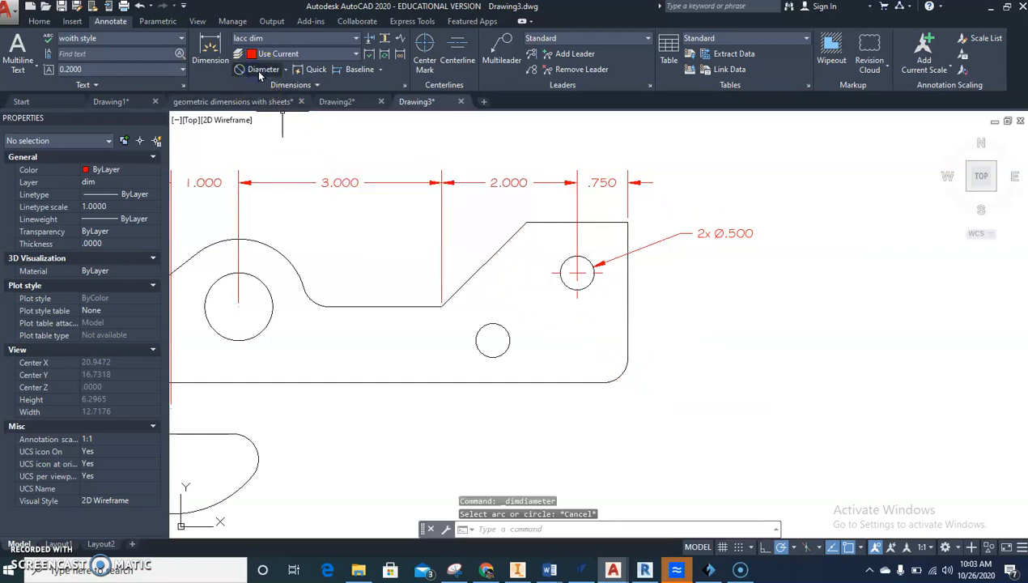
{"action": "key", "text": "Escape"}
Step: Try a radius dimension on the part's lower-right corner fillet, then erase it
{"action": "left_click", "coordinate": [287, 71]}
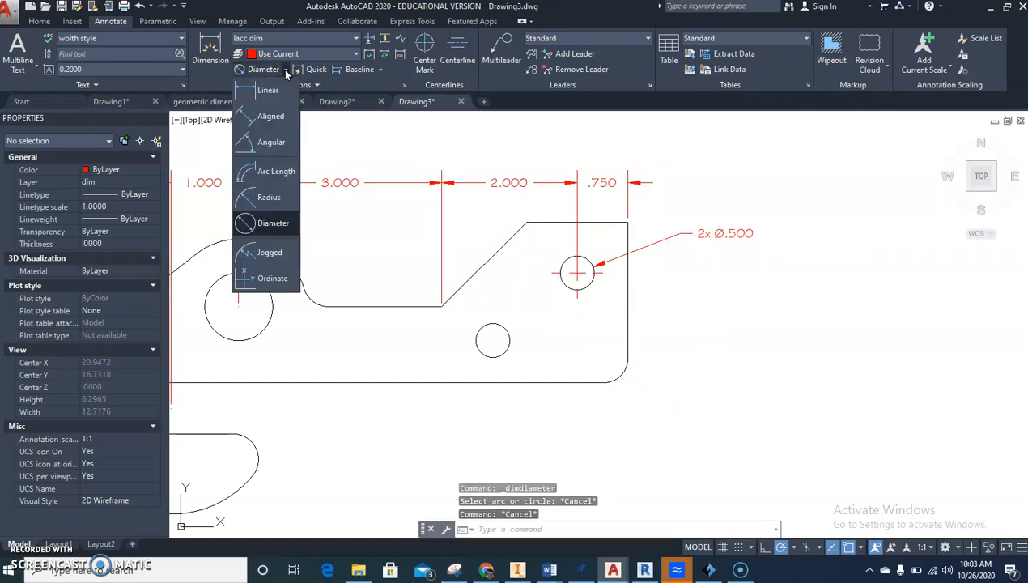
{"action": "left_click", "coordinate": [265, 193]}
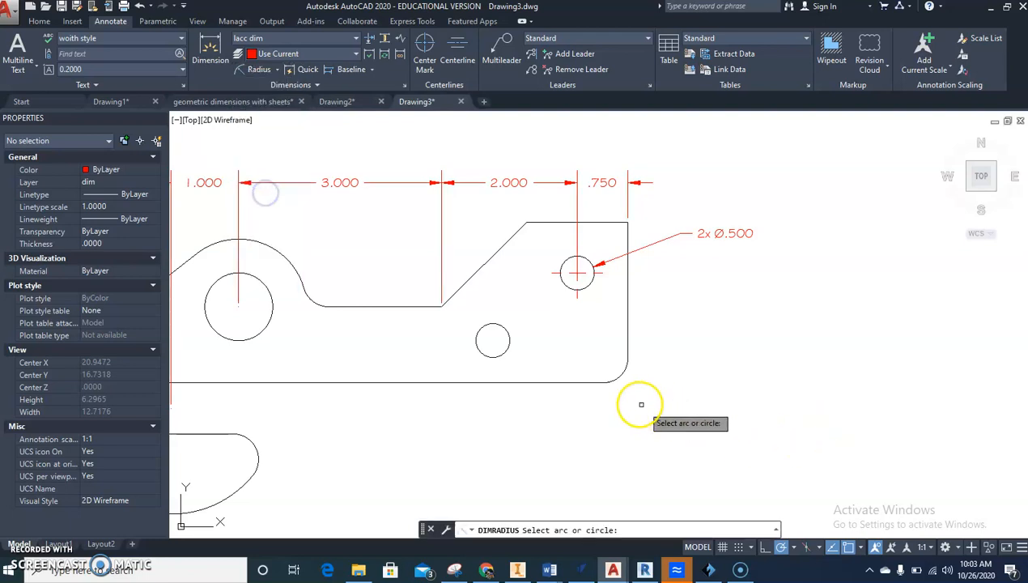
{"action": "left_click", "coordinate": [621, 373]}
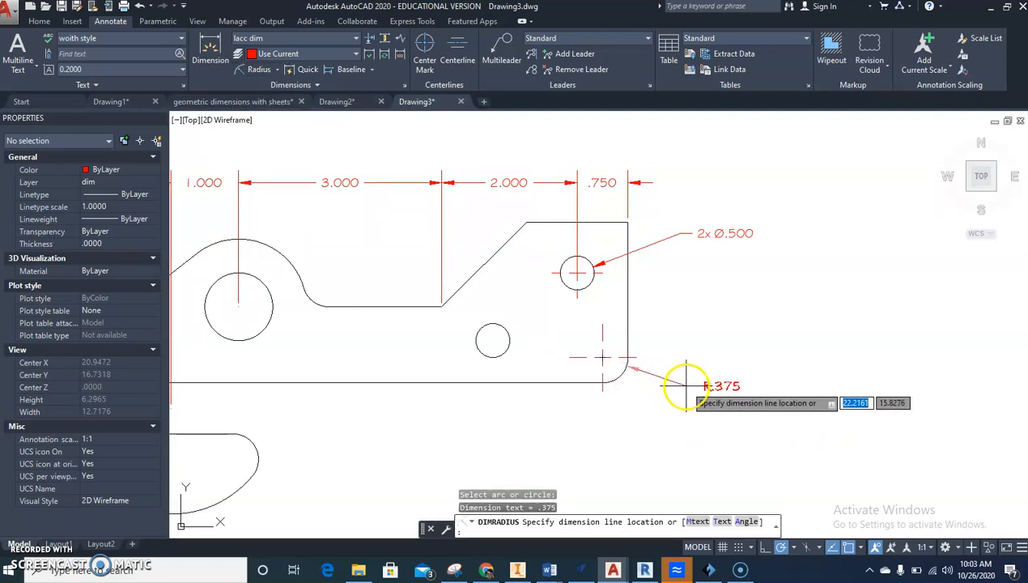
{"action": "left_click", "coordinate": [694, 385]}
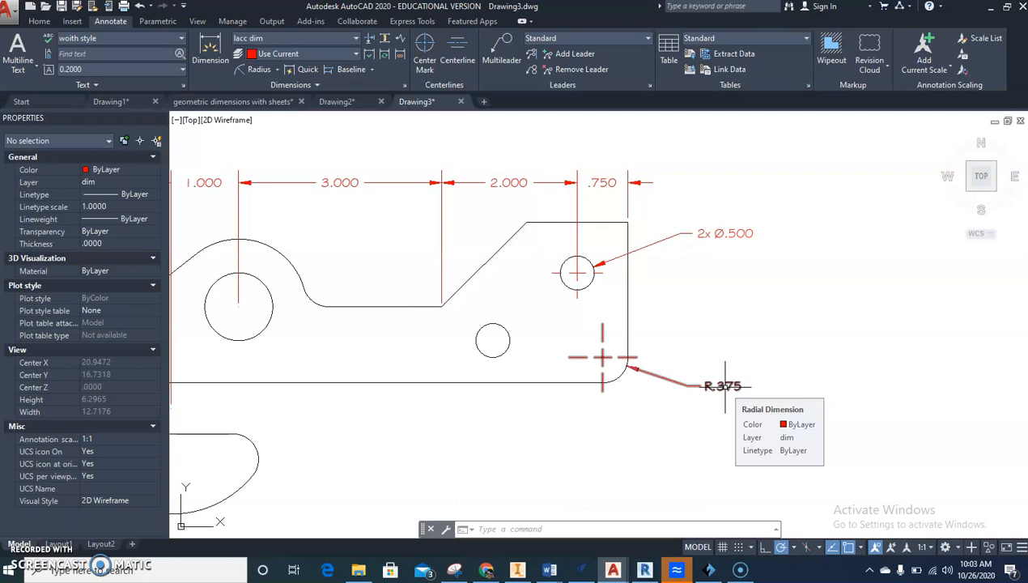
{"action": "key", "text": "Escape"}
{"action": "key", "text": "Escape"}
{"action": "left_click", "coordinate": [718, 387]}
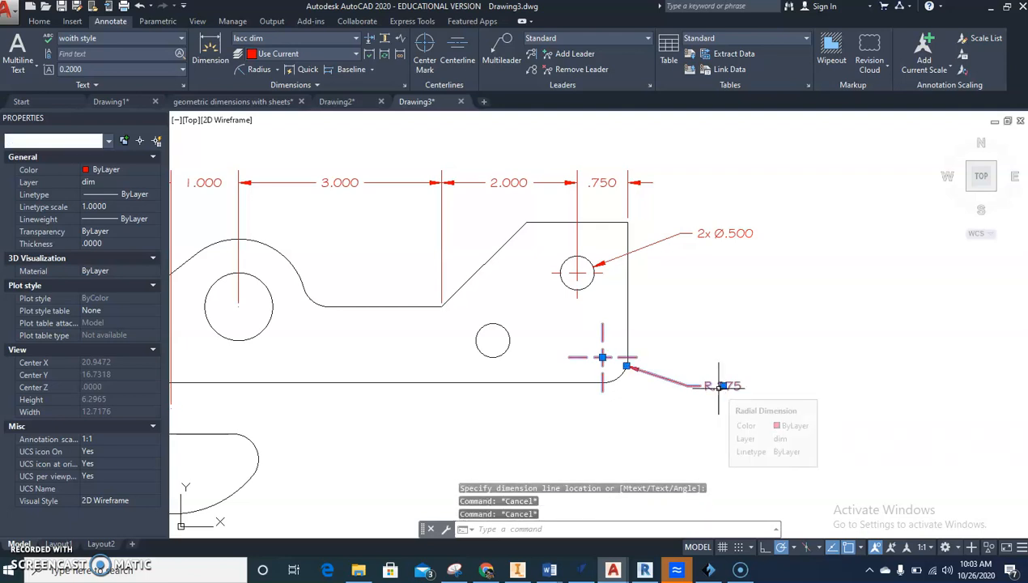
{"action": "key", "text": "Delete"}
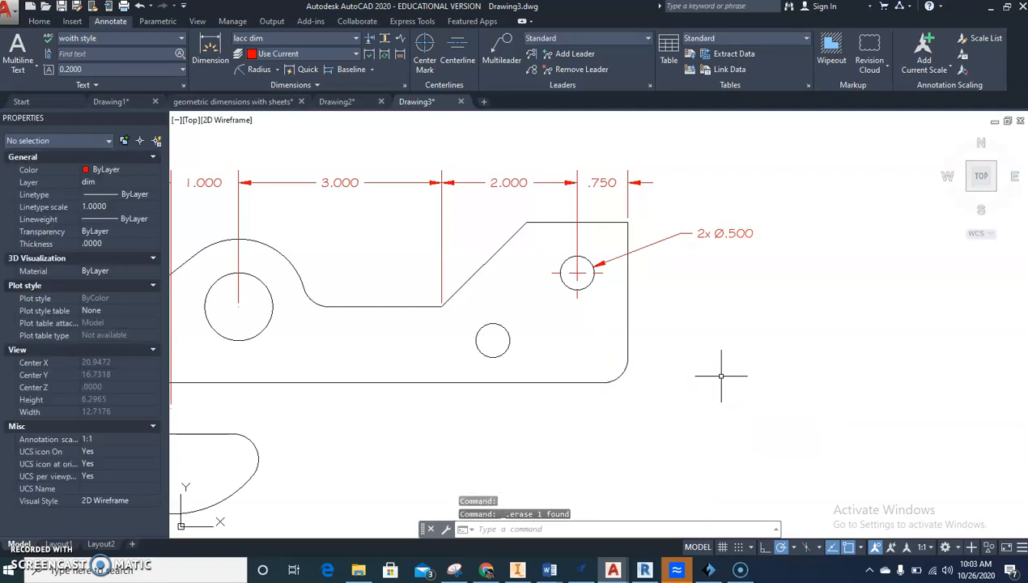
Step: Fillet the part's lower-right corner and the junction between the large upper arc and the adjoining horizontal edge with a .25 radius
{"action": "type", "text": "f"}
{"action": "key", "text": "Return"}
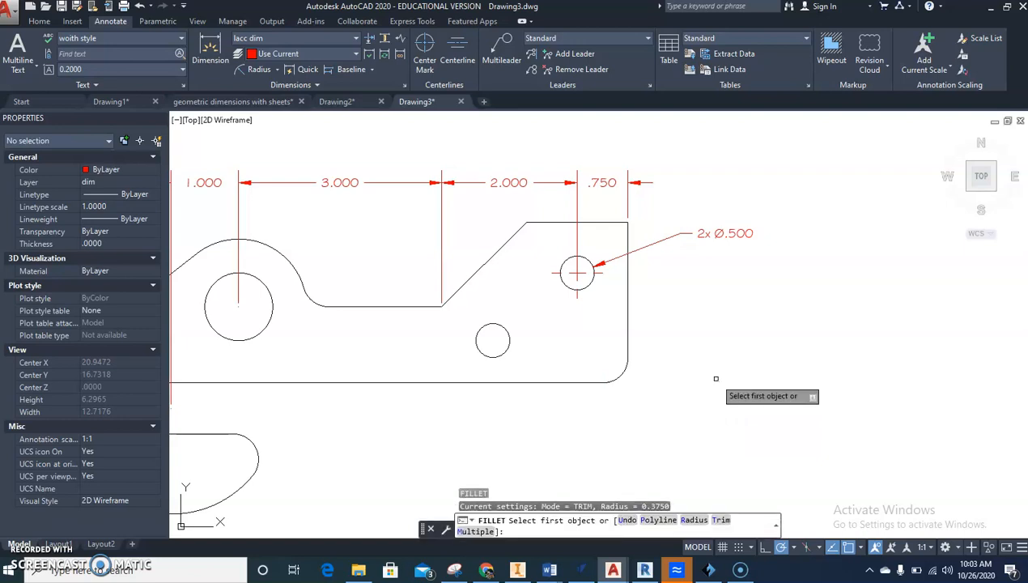
{"action": "type", "text": "r"}
{"action": "key", "text": "Return"}
{"action": "type", "text": ".25"}
{"action": "key", "text": "Return"}
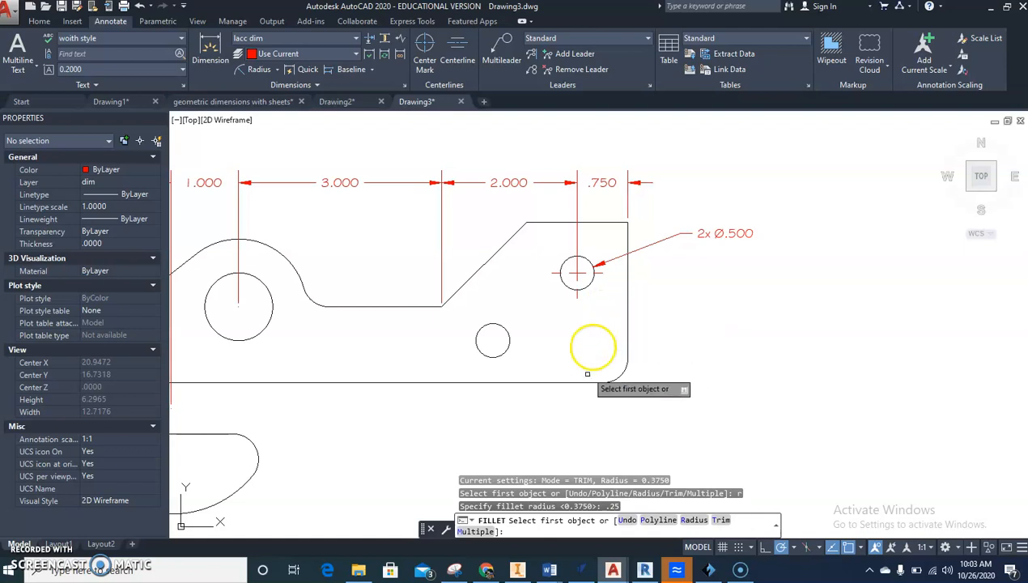
{"action": "left_click", "coordinate": [587, 382]}
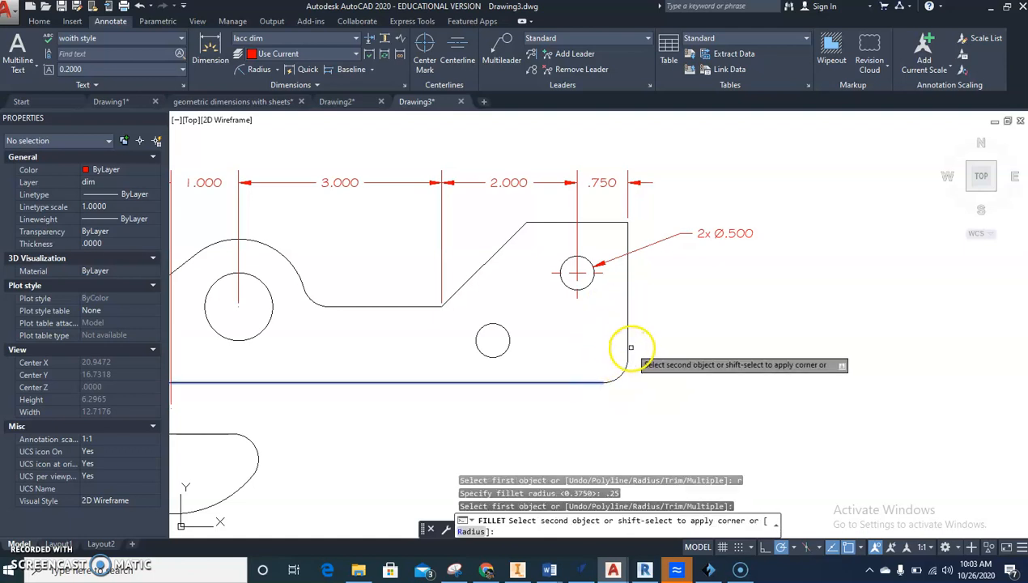
{"action": "left_click", "coordinate": [628, 347]}
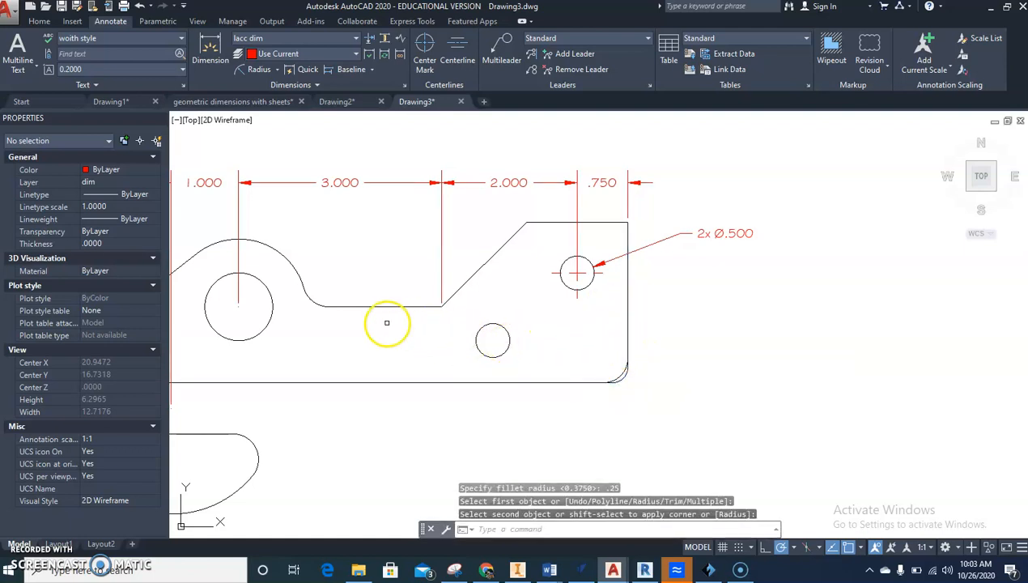
{"action": "key", "text": "Return"}
{"action": "left_click", "coordinate": [368, 307]}
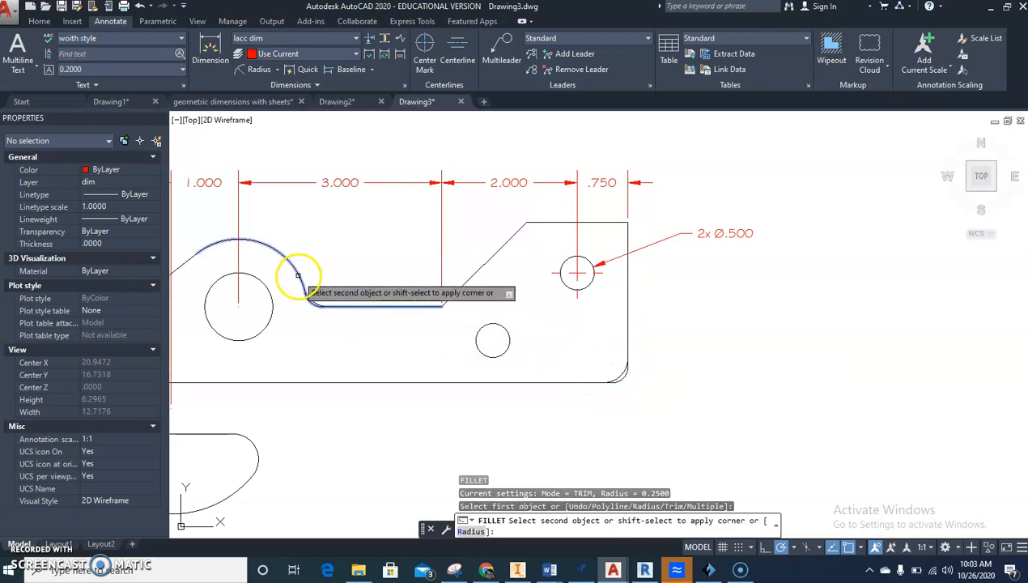
Step: Erase the leftover old fillet arcs at the large arc's junction and at the lower-right corner
{"action": "scroll", "coordinate": [298, 275], "scroll_direction": "up", "scroll_amount": 3}
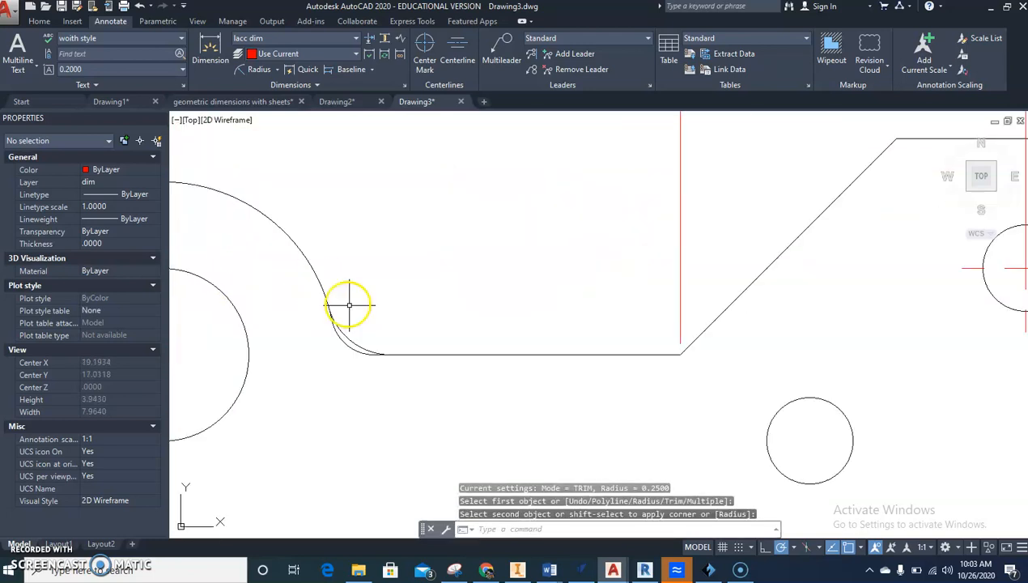
{"action": "left_click", "coordinate": [361, 345]}
{"action": "key", "text": "Delete"}
{"action": "scroll", "coordinate": [459, 409], "scroll_direction": "down", "scroll_amount": 2}
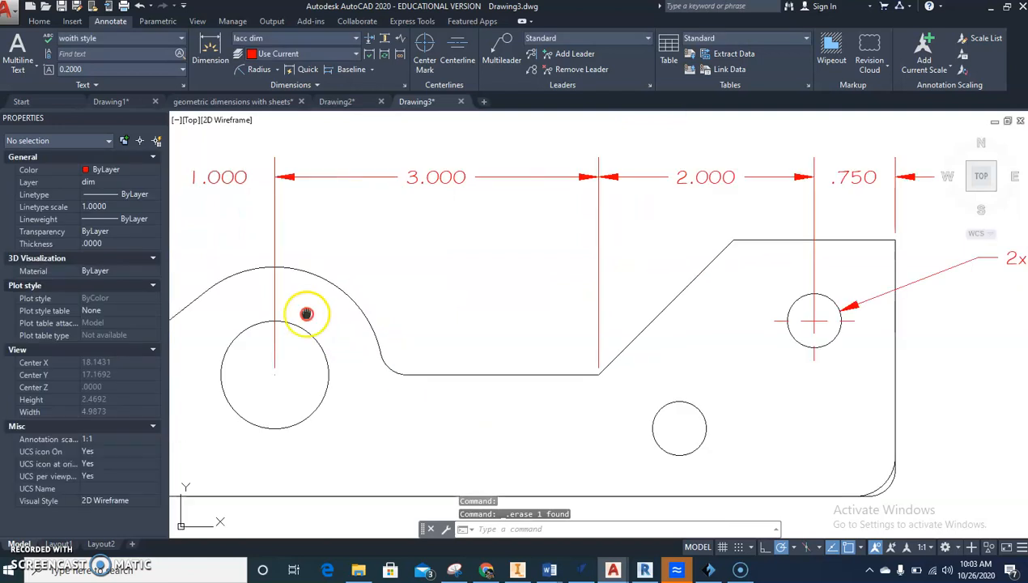
{"action": "middle_click_drag", "start_coordinate": [306, 313], "coordinate": [232, 264]}
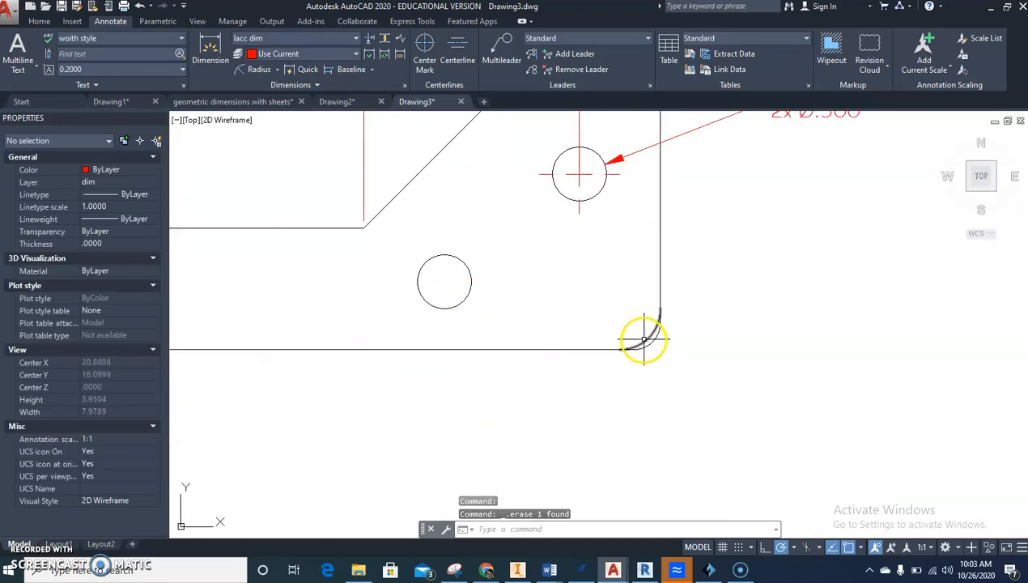
{"action": "left_click", "coordinate": [644, 339]}
{"action": "key", "text": "Escape"}
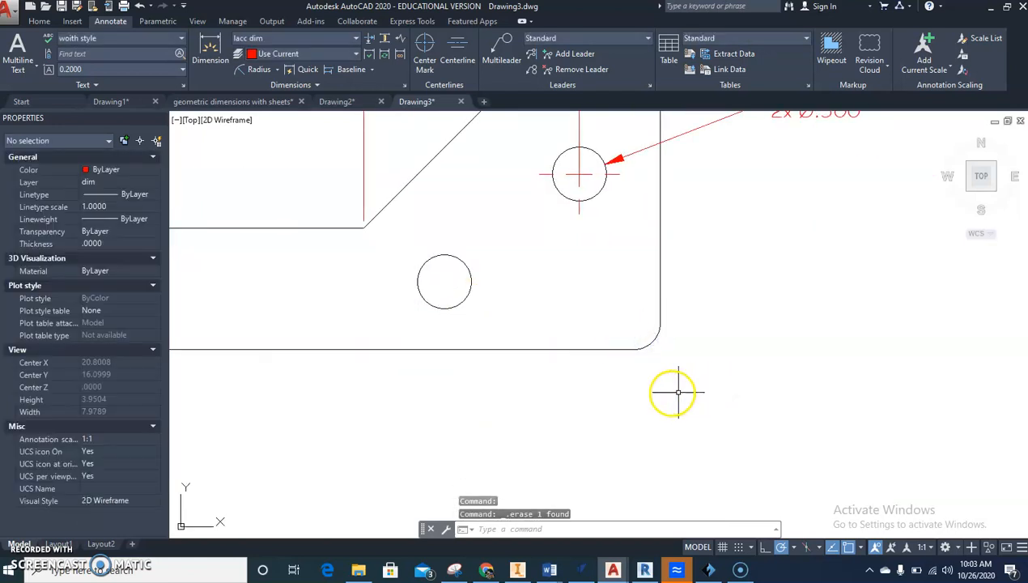
Step: Dimension the radius of the lower-right corner fillet, placing the text outside the part
{"action": "scroll", "coordinate": [666, 393], "scroll_direction": "down", "scroll_amount": 2}
{"action": "left_click", "coordinate": [259, 69]}
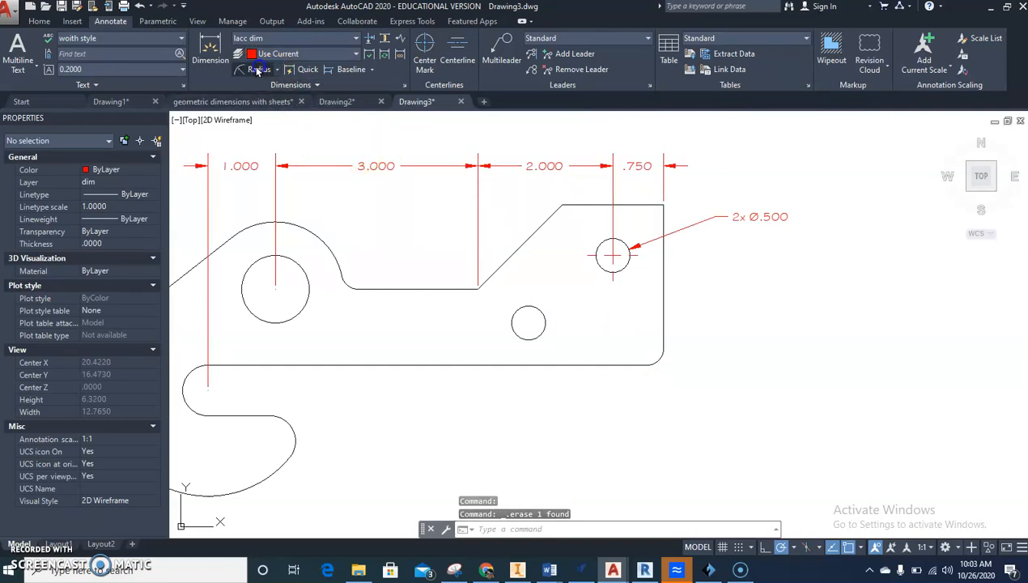
{"action": "left_click", "coordinate": [660, 356]}
{"action": "left_click", "coordinate": [710, 373]}
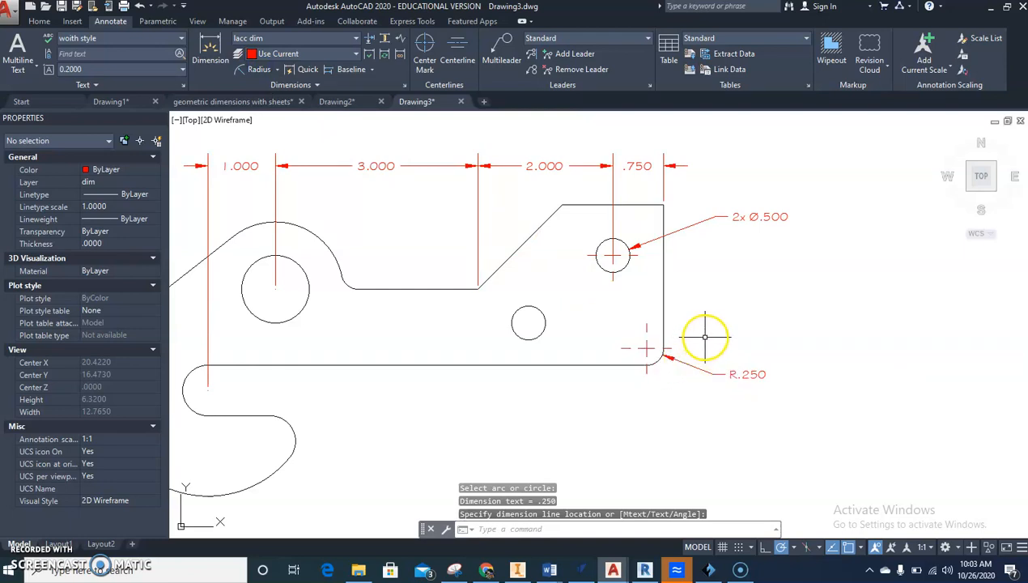
Step: Add the prefix 2x to the lower-right fillet's radius dimension text
{"action": "left_click", "coordinate": [734, 374]}
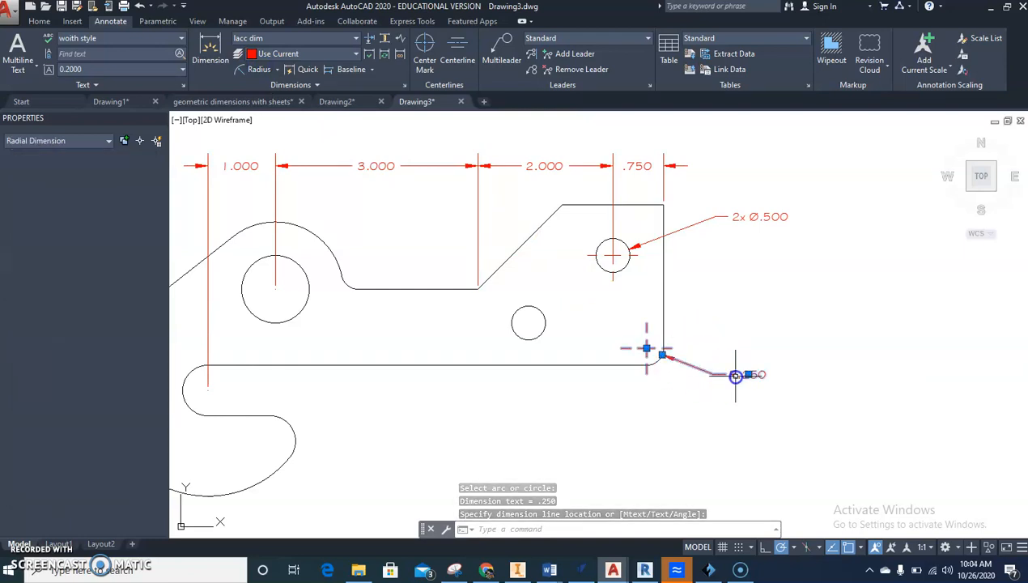
{"action": "double_click", "coordinate": [733, 376]}
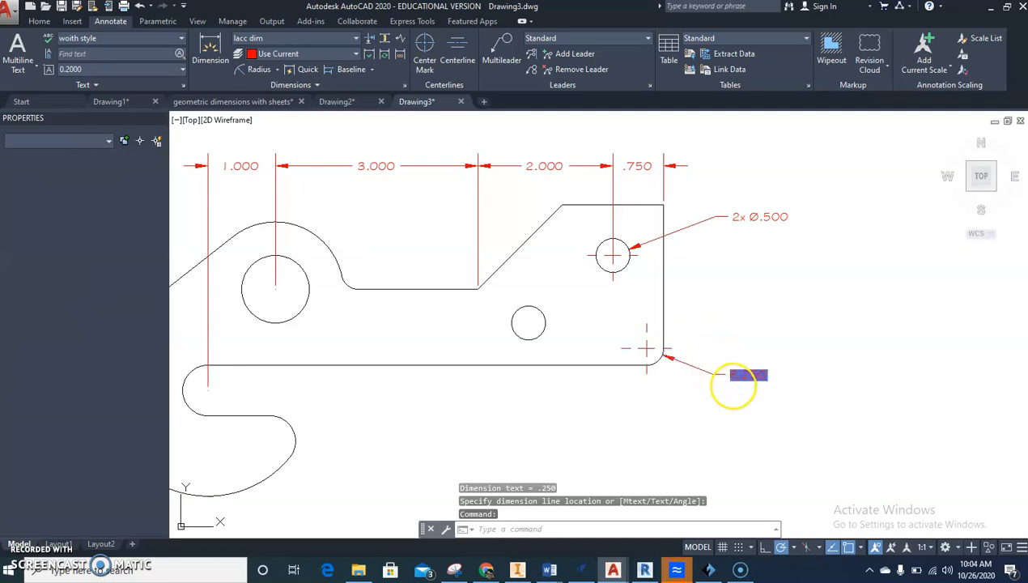
{"action": "left_click", "coordinate": [725, 435]}
{"action": "middle_click_drag", "start_coordinate": [456, 447], "coordinate": [522, 429]}
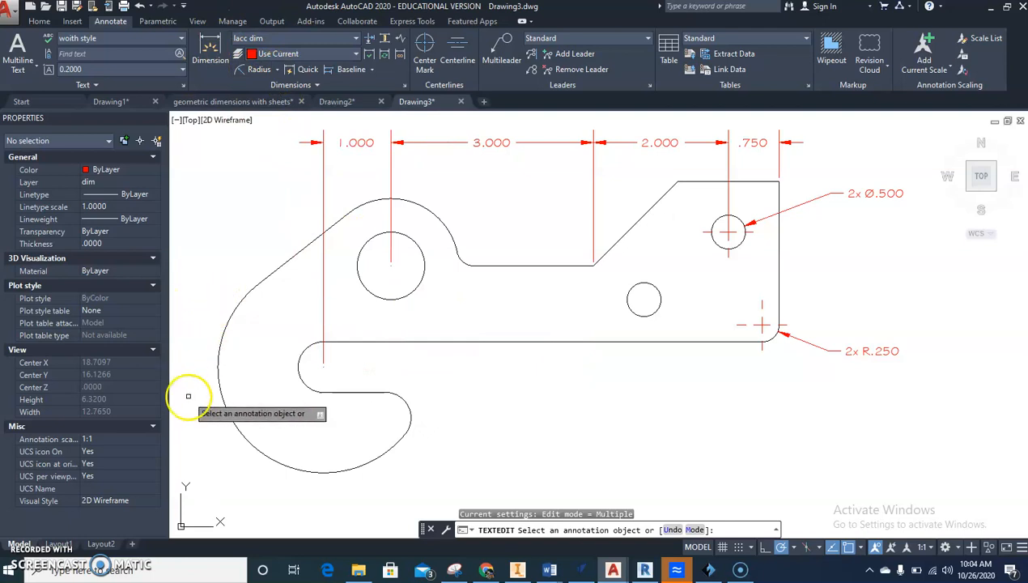
Step: Add an angular dimension between the slanted edge and the horizontal edge at its lower end, placed inside the part below the slope
{"action": "middle_click_drag", "start_coordinate": [415, 373], "coordinate": [457, 371]}
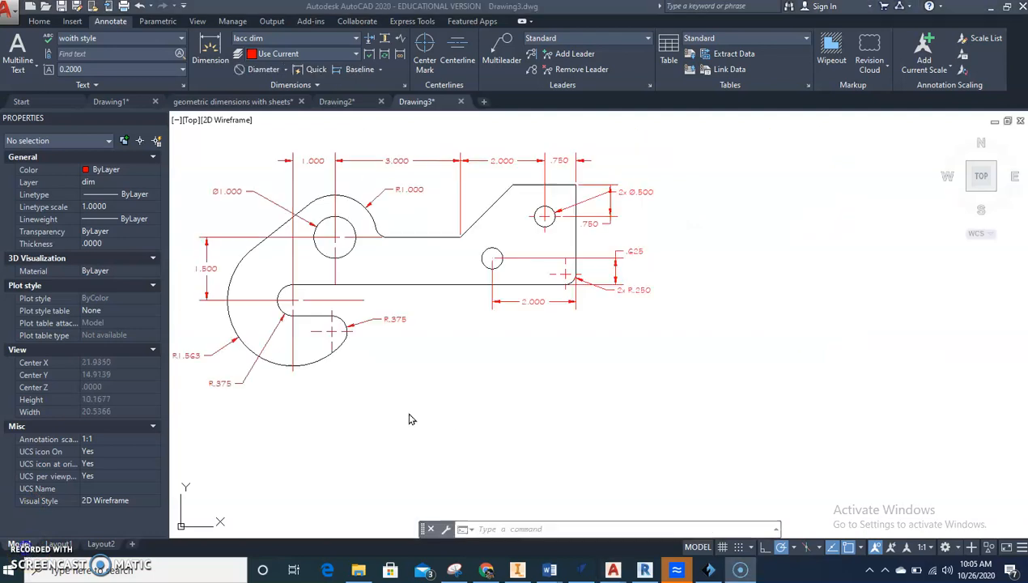
{"action": "scroll", "coordinate": [526, 453], "scroll_direction": "up", "scroll_amount": 2}
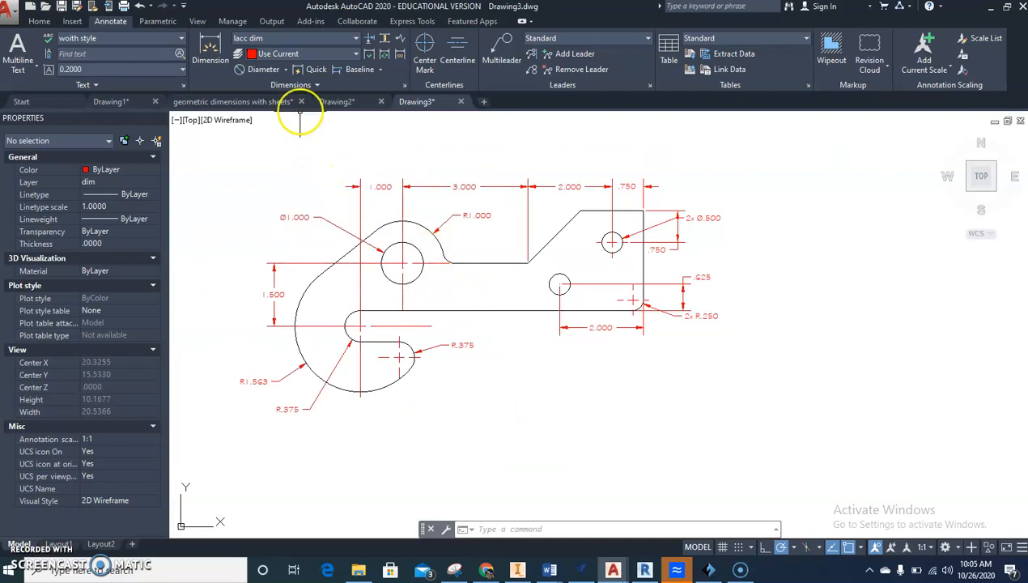
{"action": "left_click", "coordinate": [286, 70]}
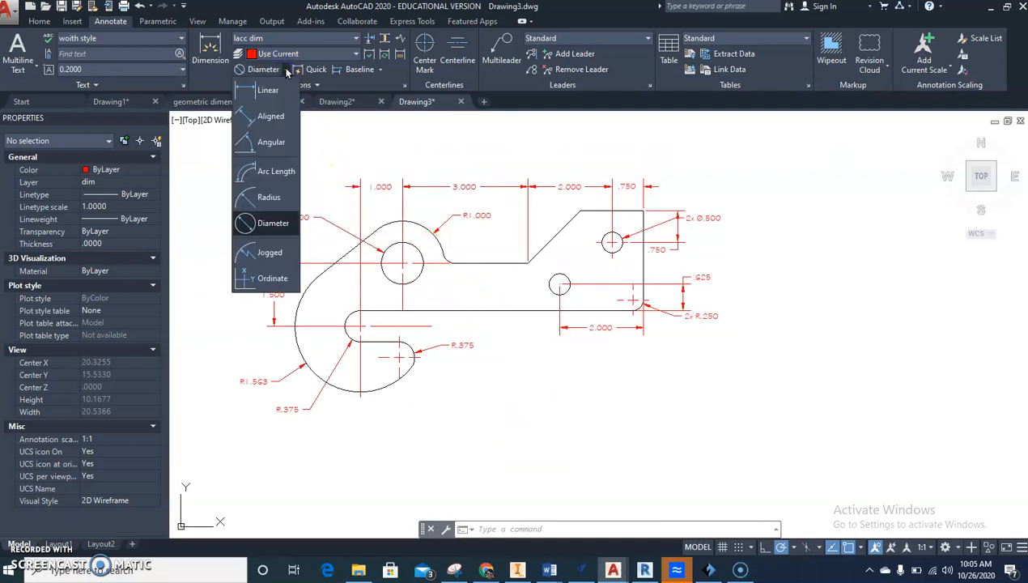
{"action": "left_click", "coordinate": [279, 145]}
{"action": "left_click", "coordinate": [542, 249]}
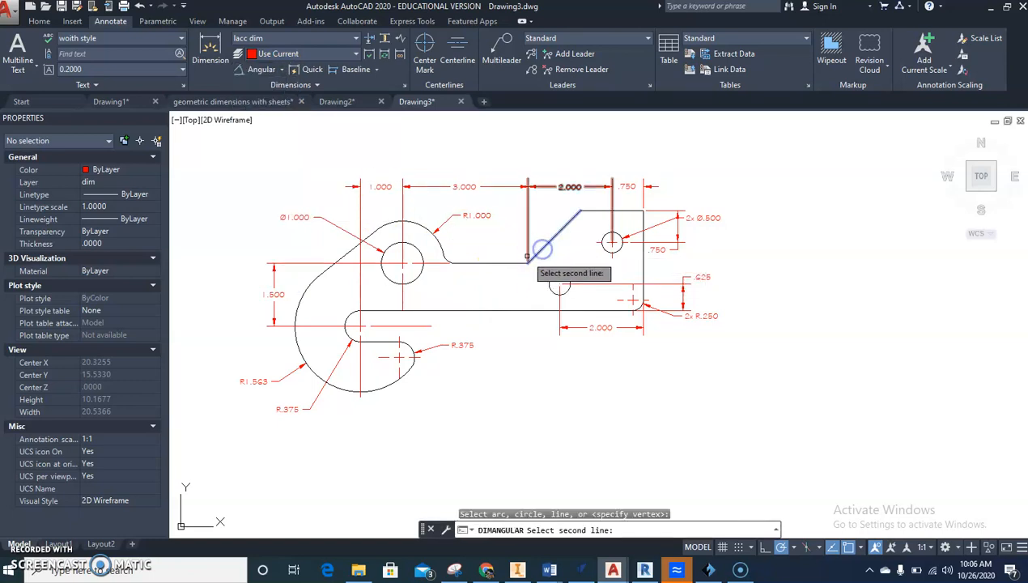
{"action": "left_click", "coordinate": [510, 263]}
{"action": "left_click", "coordinate": [571, 253]}
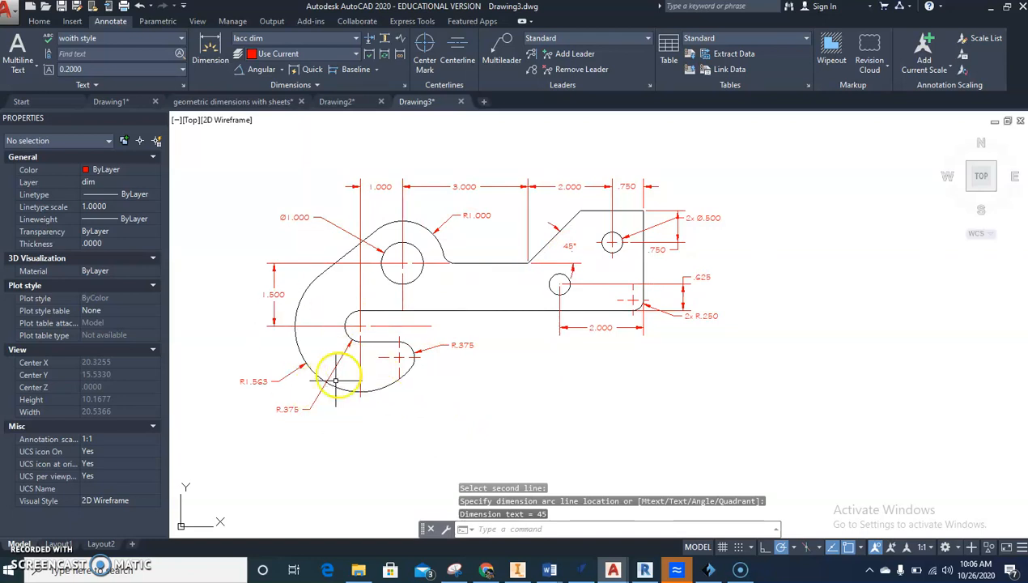
Step: Use DIMBREAK to break the slot arc's radius dimension leader where it crosses the large outer hook arc
{"action": "middle_click_drag", "start_coordinate": [366, 416], "coordinate": [385, 413]}
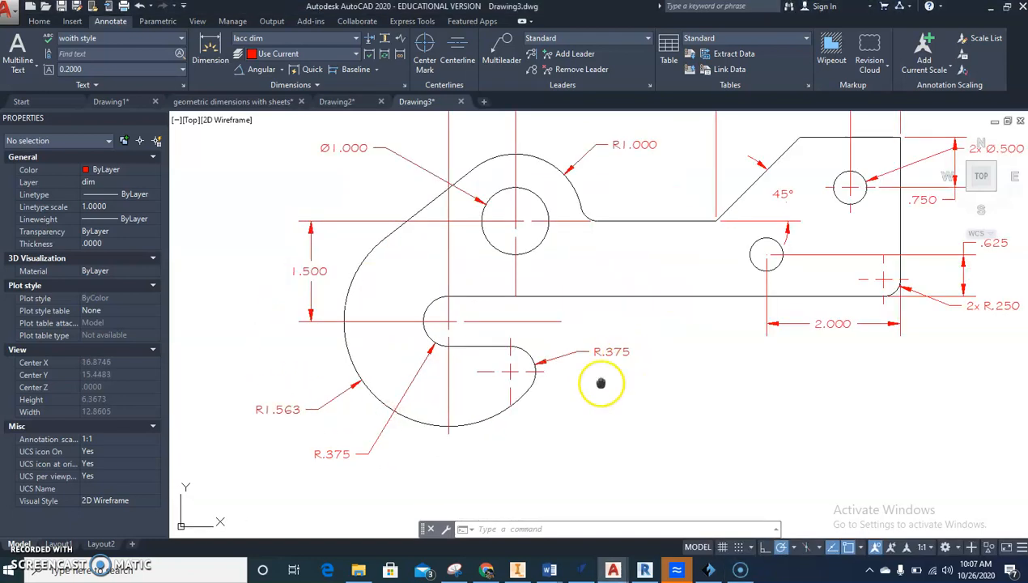
{"action": "middle_click_drag", "start_coordinate": [600, 383], "coordinate": [645, 377]}
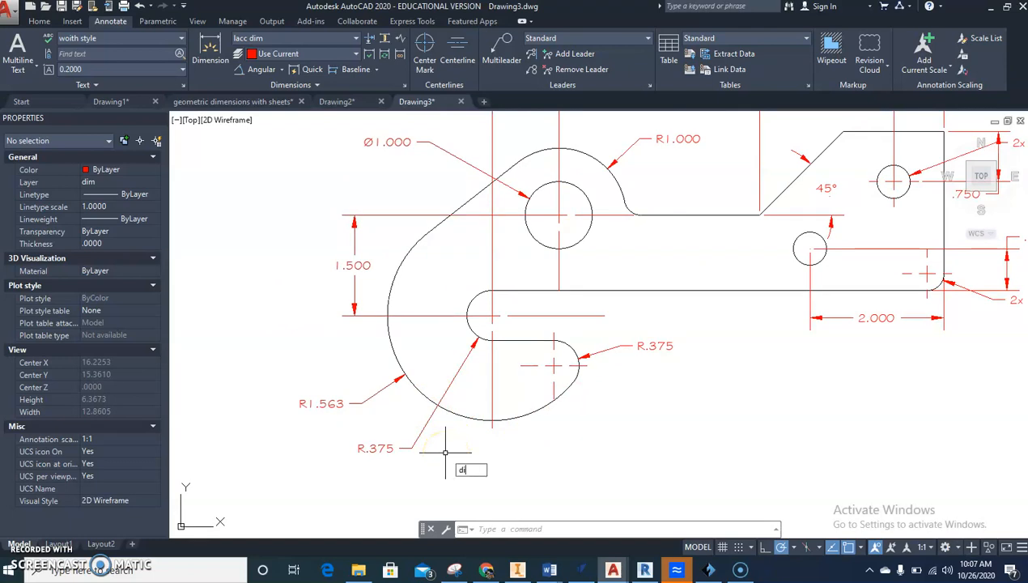
{"action": "key", "text": "Return"}
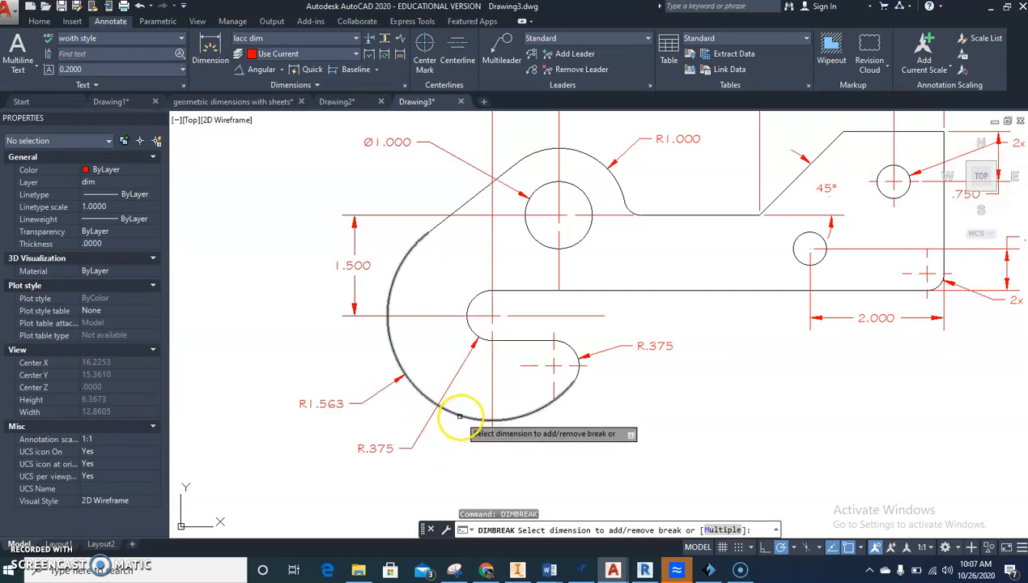
{"action": "left_click", "coordinate": [459, 415]}
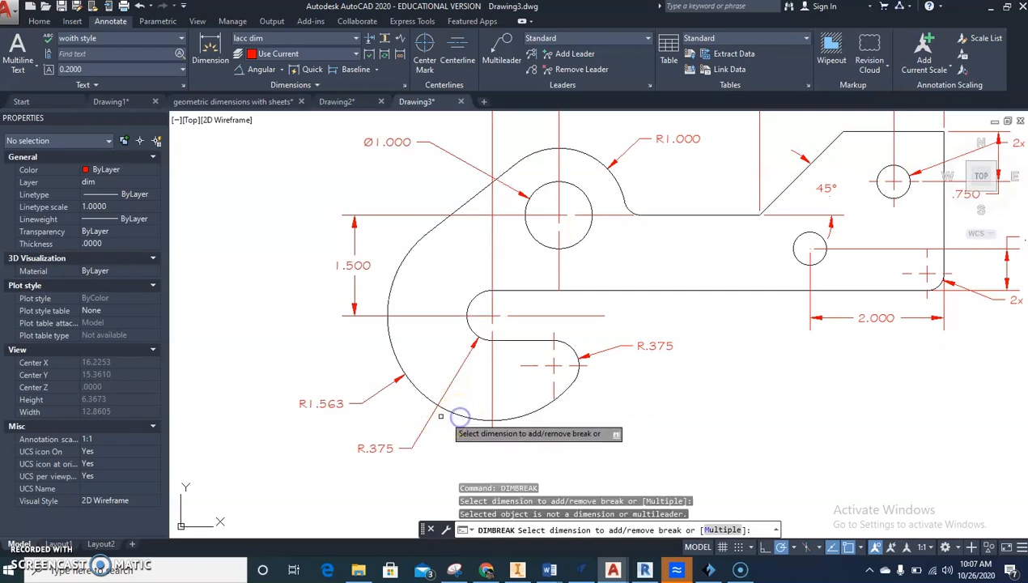
{"action": "left_click", "coordinate": [431, 415]}
{"action": "left_click", "coordinate": [431, 415]}
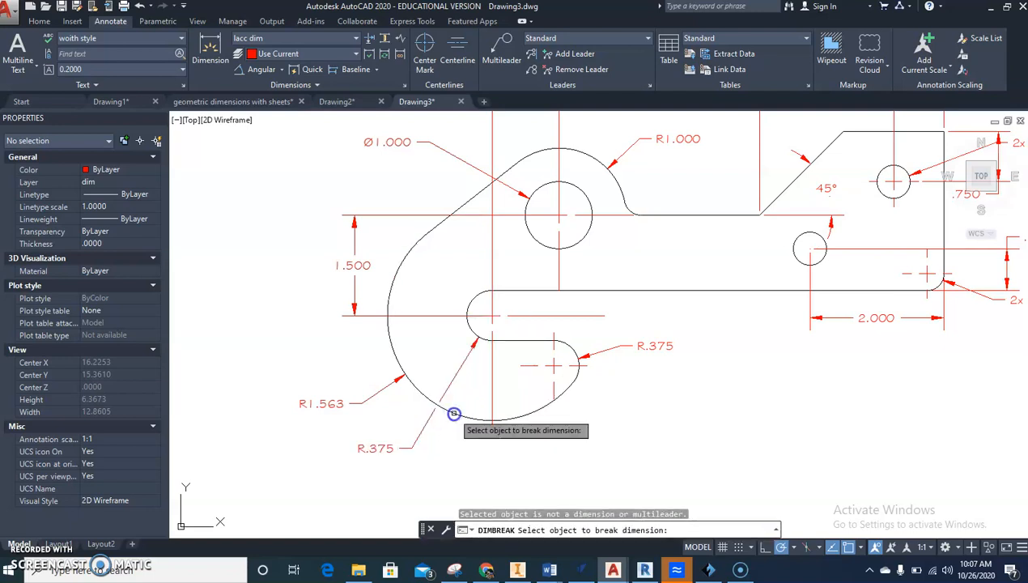
{"action": "left_click", "coordinate": [390, 337]}
{"action": "left_click", "coordinate": [369, 317]}
{"action": "left_click", "coordinate": [388, 338]}
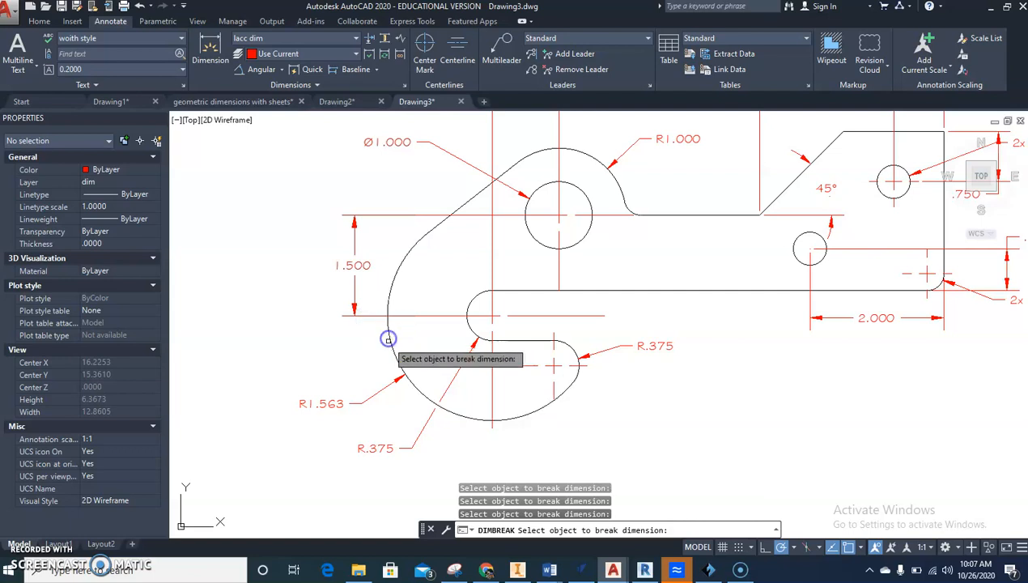
{"action": "left_click", "coordinate": [440, 224]}
{"action": "key", "text": "Return"}
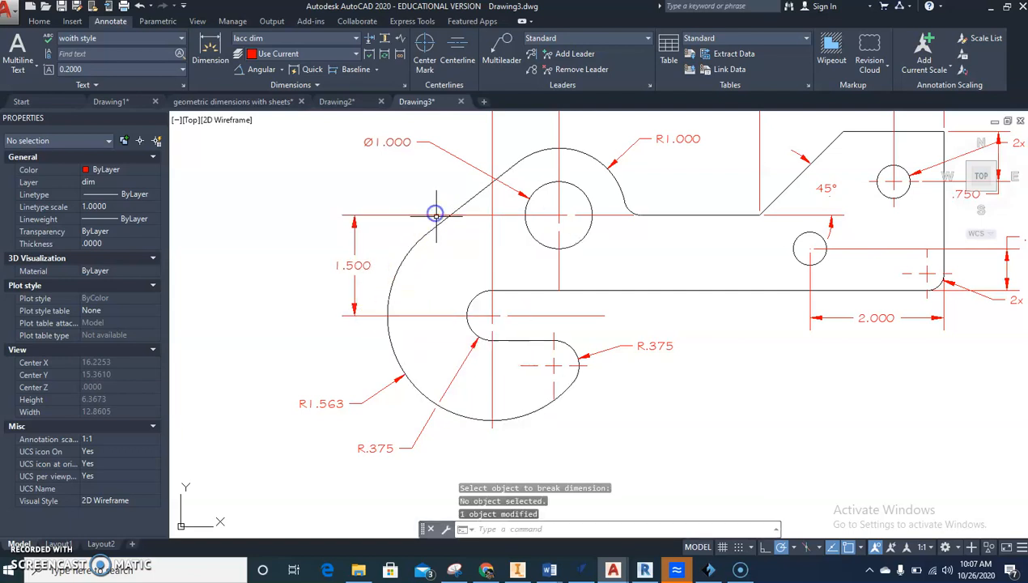
Step: Use DIMBREAK to break the upper extension line of the vertical 1.500 dimension where it crosses the hook's slanted tangent line
{"action": "key", "text": "Return"}
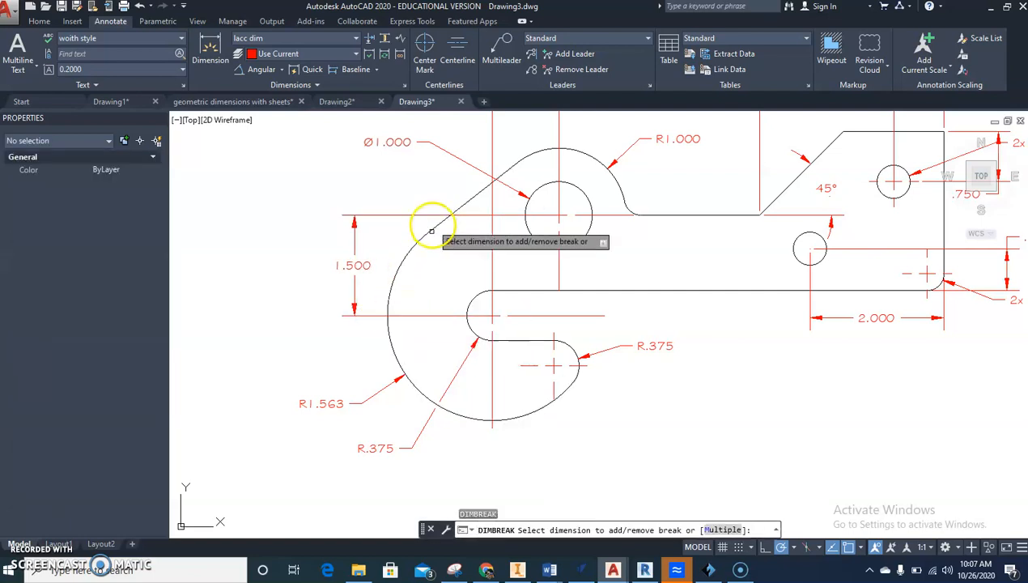
{"action": "left_click", "coordinate": [425, 214]}
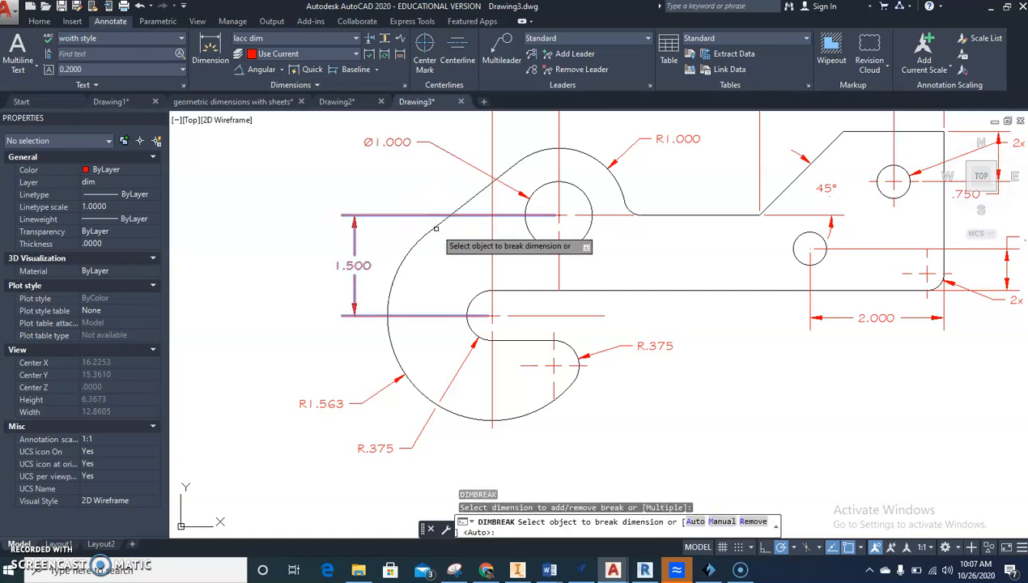
{"action": "left_click", "coordinate": [434, 228]}
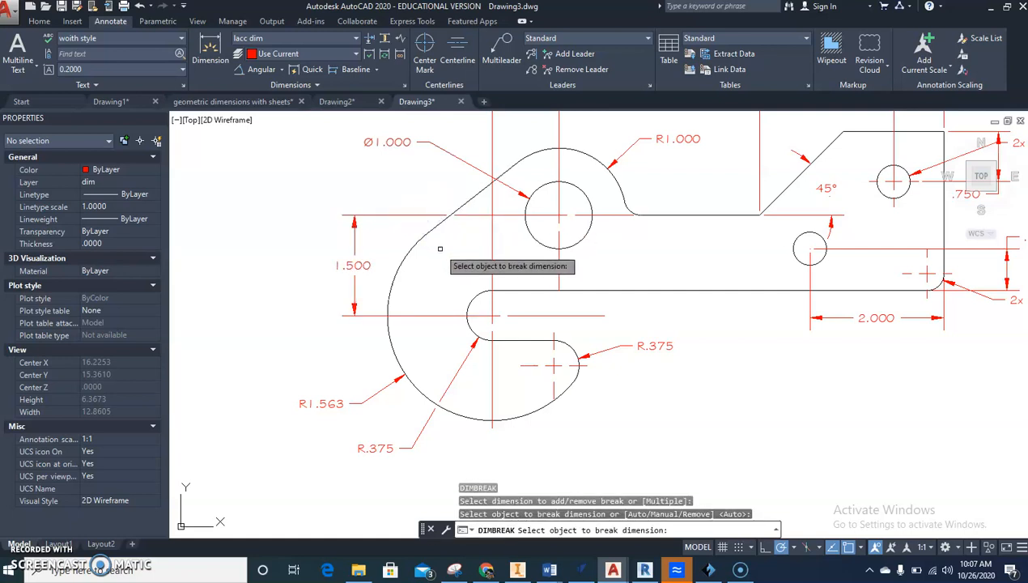
{"action": "left_click", "coordinate": [489, 162]}
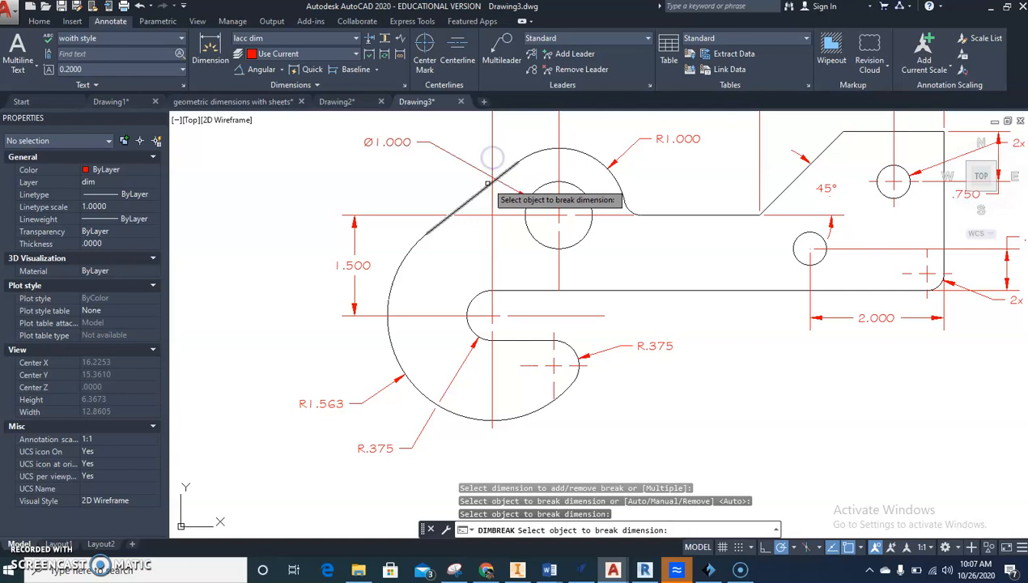
{"action": "left_click", "coordinate": [484, 187]}
{"action": "left_click", "coordinate": [490, 168]}
{"action": "left_click", "coordinate": [478, 192]}
Step: Apply an automatic dimension break to the horizontal dimension between the lower small hole and the part's right edge
{"action": "middle_click_drag", "start_coordinate": [493, 208], "coordinate": [449, 268]}
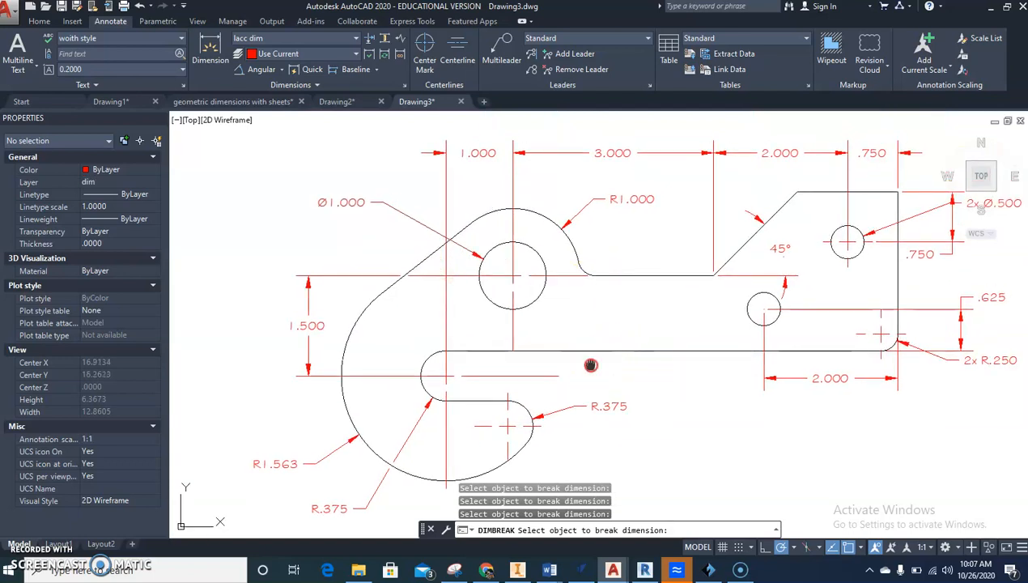
{"action": "middle_click_drag", "start_coordinate": [736, 356], "coordinate": [580, 340]}
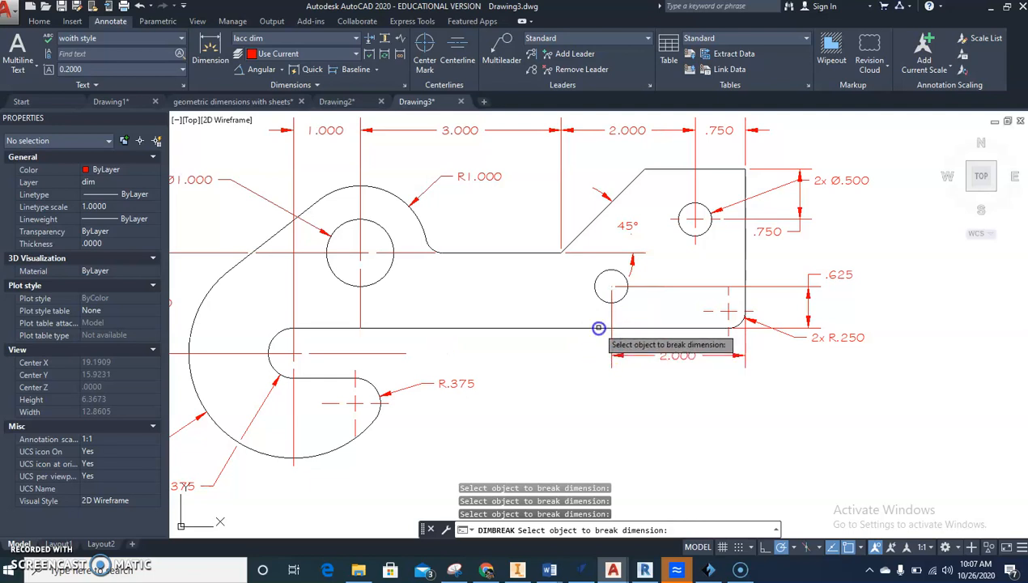
{"action": "left_click", "coordinate": [607, 327]}
{"action": "key", "text": "Return"}
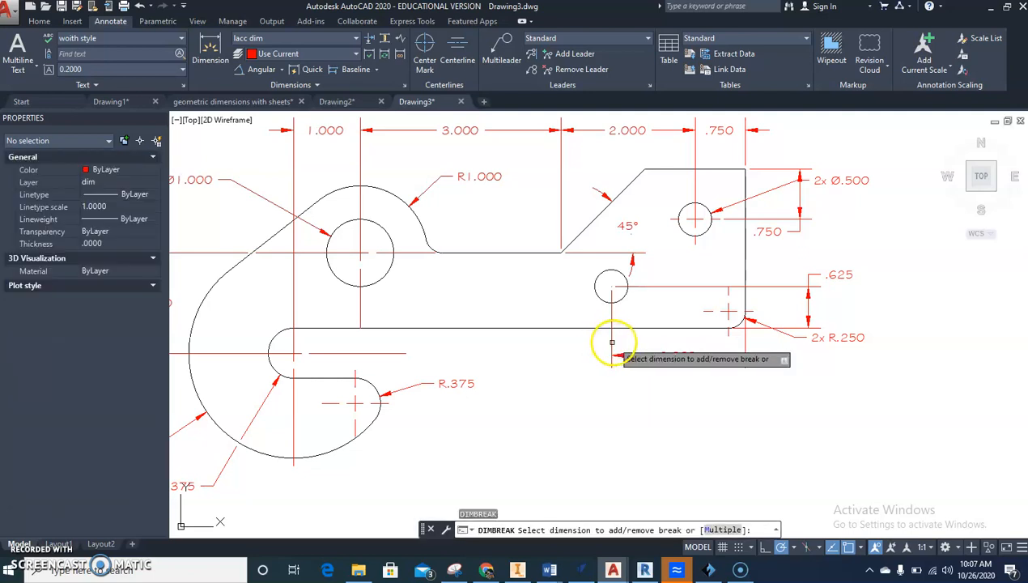
{"action": "left_click", "coordinate": [612, 343]}
{"action": "left_click", "coordinate": [608, 332]}
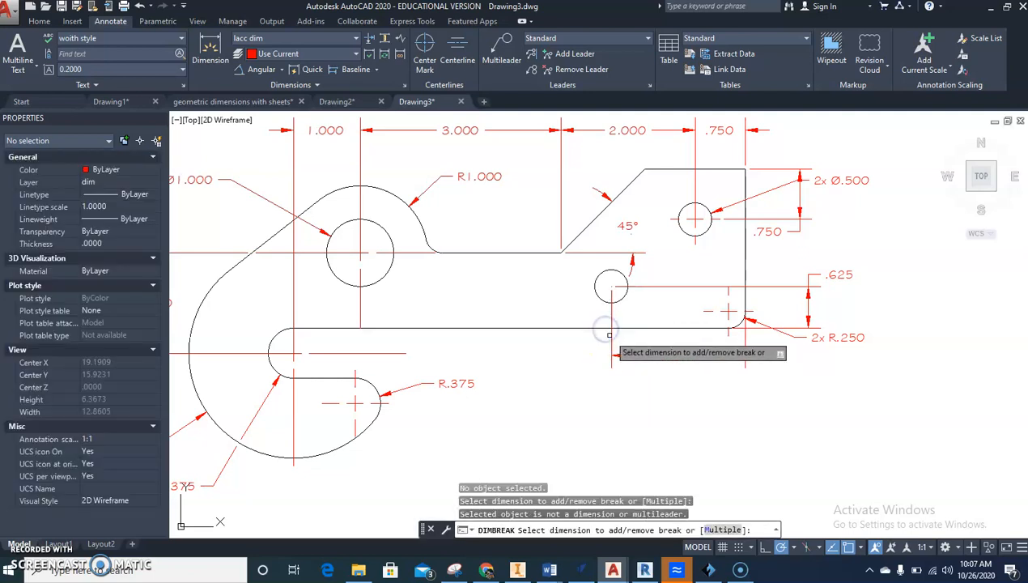
{"action": "left_click", "coordinate": [657, 355]}
{"action": "key", "text": "Return"}
{"action": "middle_click_drag", "start_coordinate": [664, 355], "coordinate": [660, 364]}
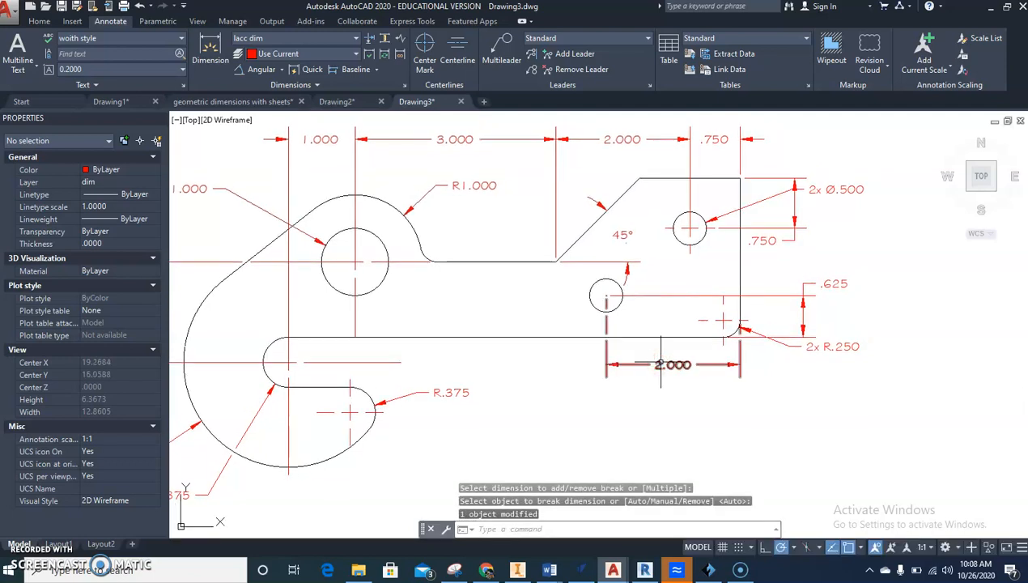